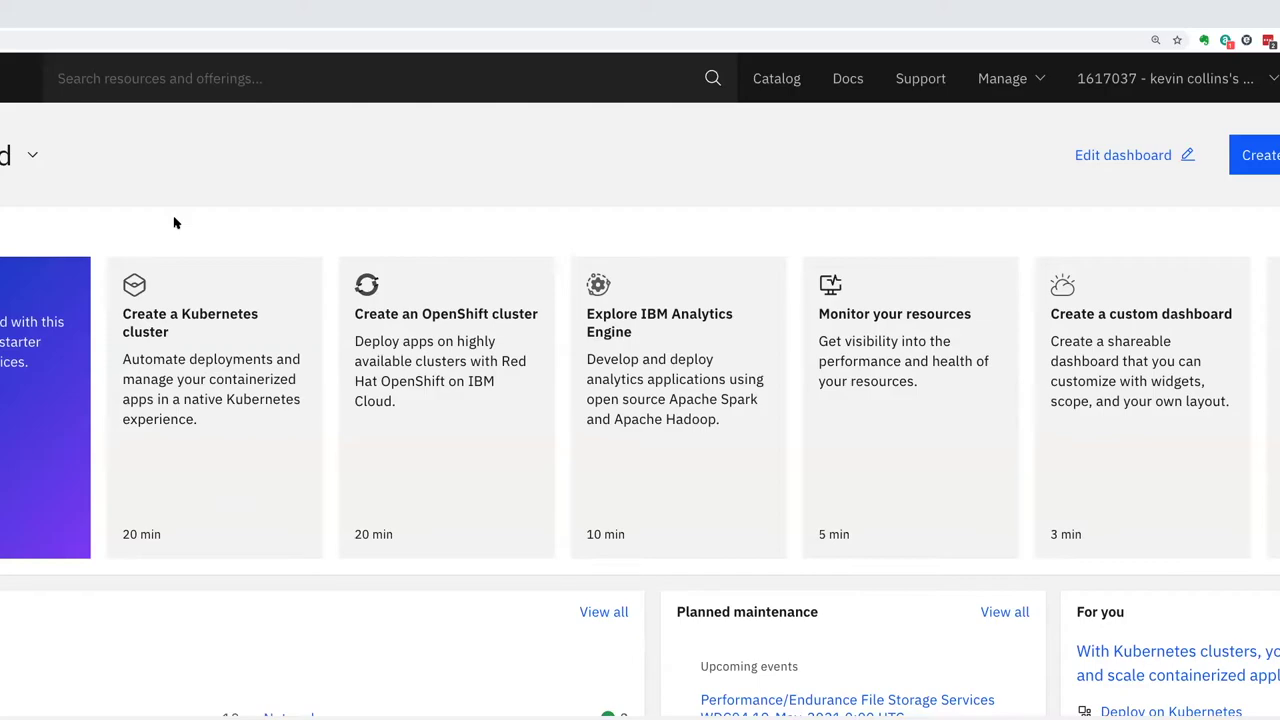
Look over the dashboard and open Red Hat OpenShift on IBM Cloud from the product catalog.
{"action": "scroll", "coordinate": [308, 362], "scroll_direction": "down", "scroll_amount": 3}
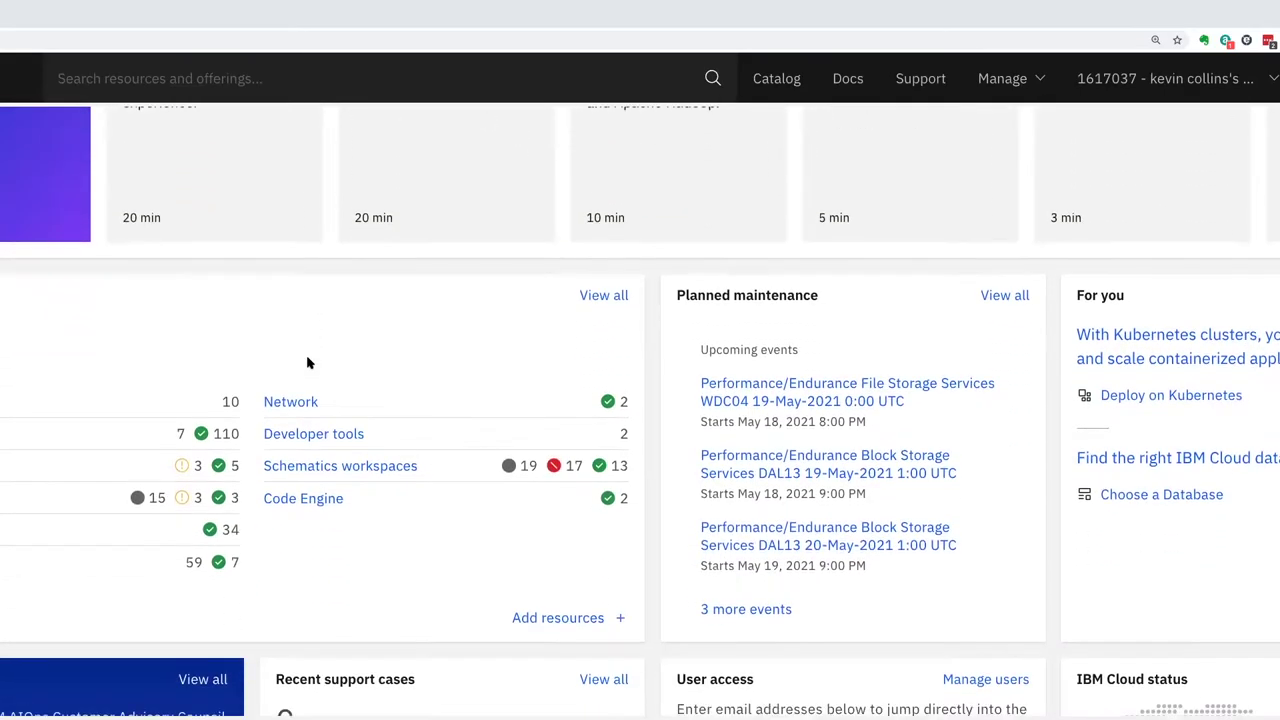
{"action": "scroll", "coordinate": [308, 362], "scroll_direction": "down", "scroll_amount": 5}
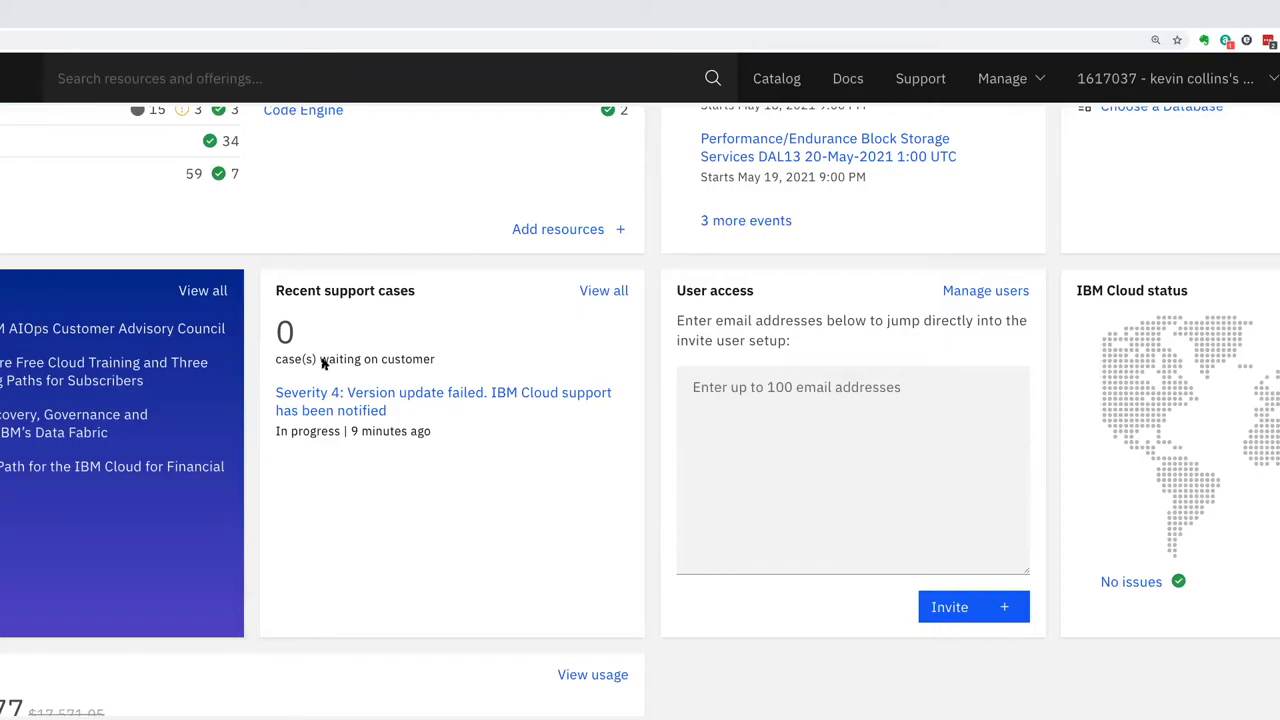
{"action": "scroll", "coordinate": [436, 419], "scroll_direction": "up", "scroll_amount": 3}
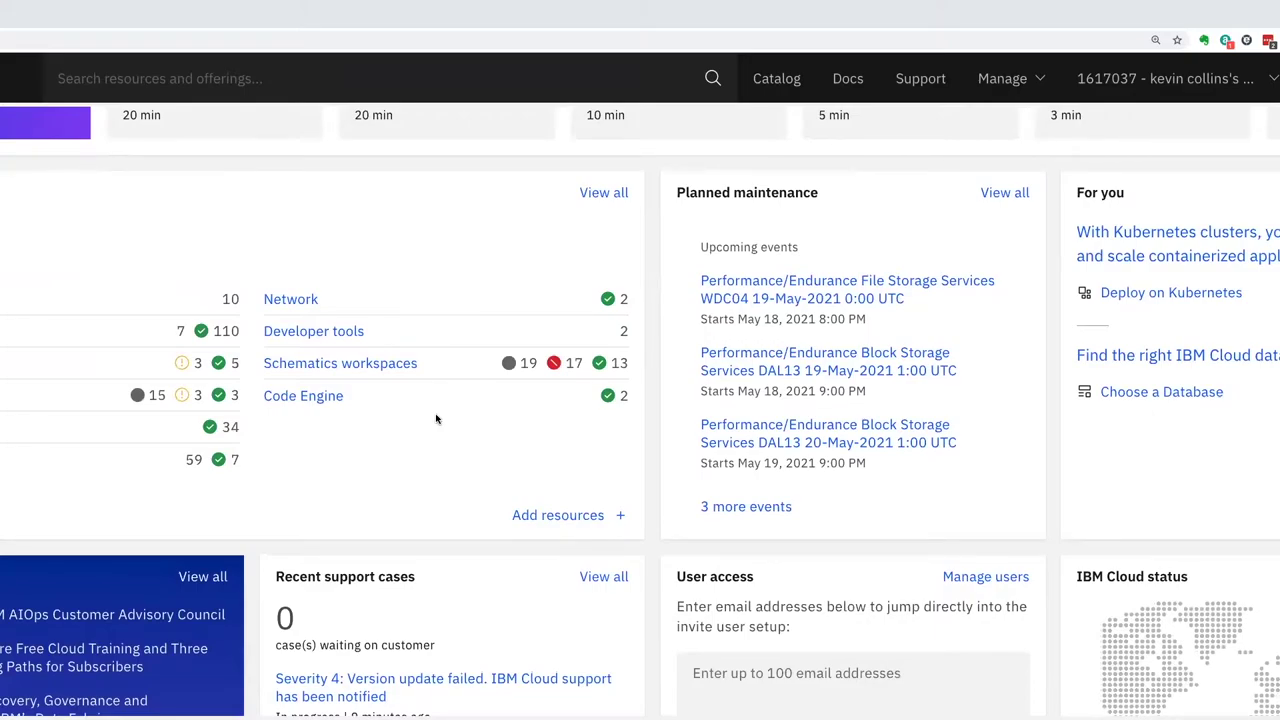
{"action": "scroll", "coordinate": [436, 419], "scroll_direction": "up", "scroll_amount": 4}
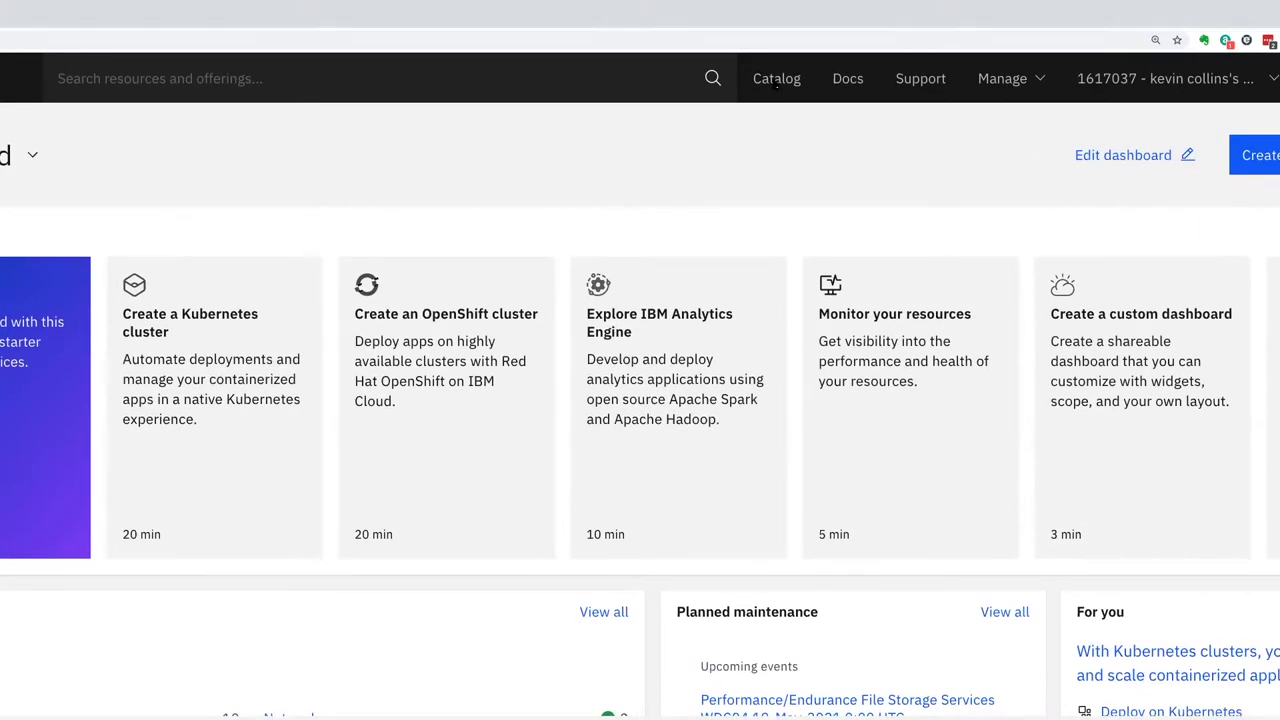
{"action": "left_click", "coordinate": [773, 84]}
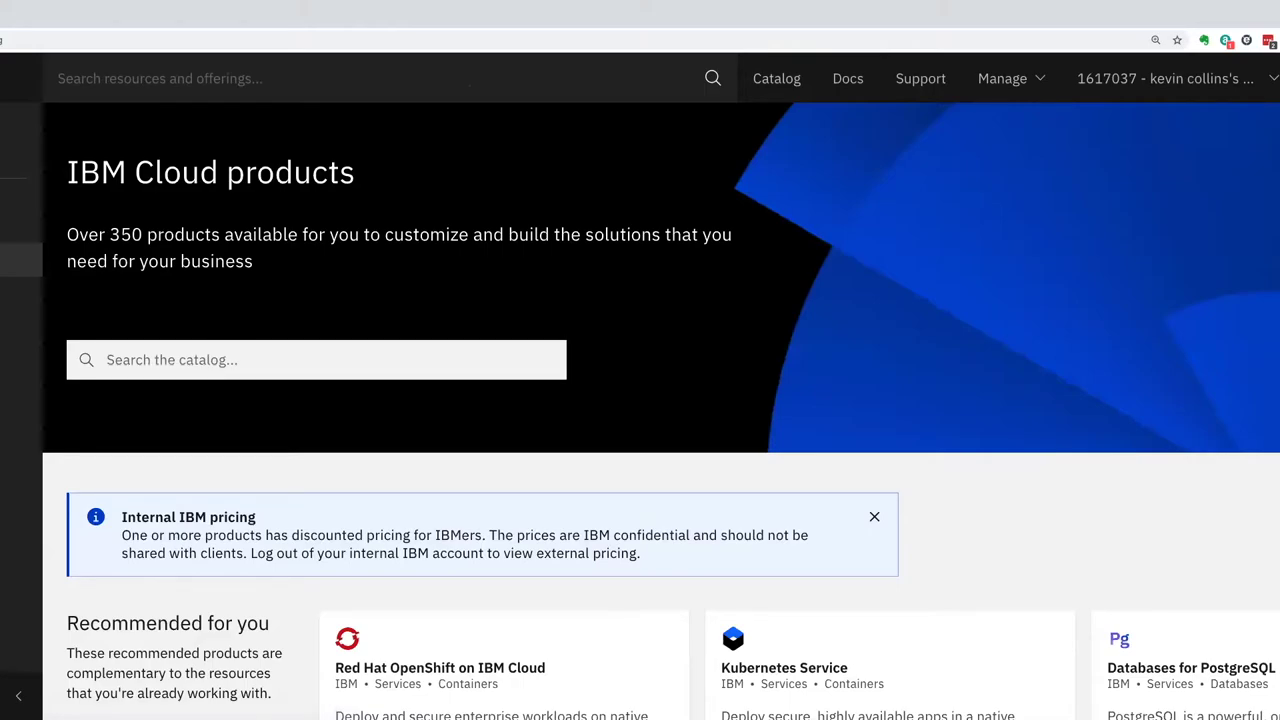
{"action": "left_click", "coordinate": [111, 358]}
{"action": "scroll", "coordinate": [529, 534], "scroll_direction": "down", "scroll_amount": 2}
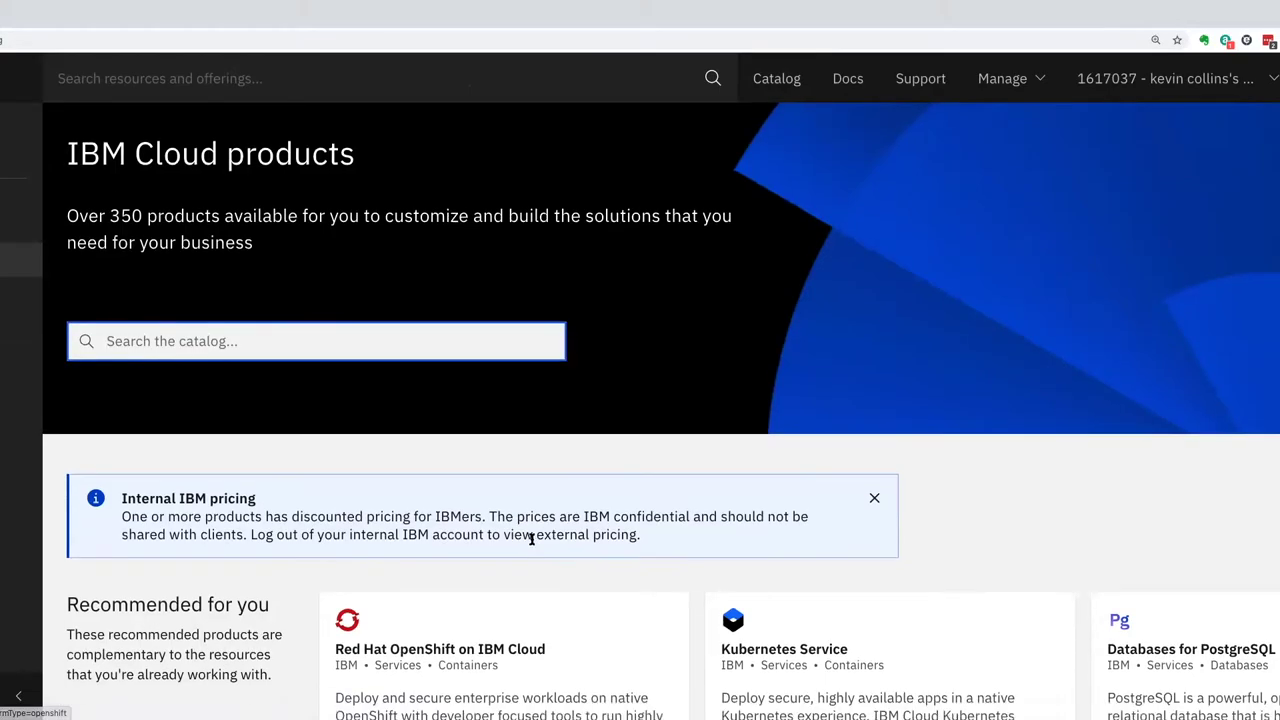
{"action": "left_click", "coordinate": [476, 466]}
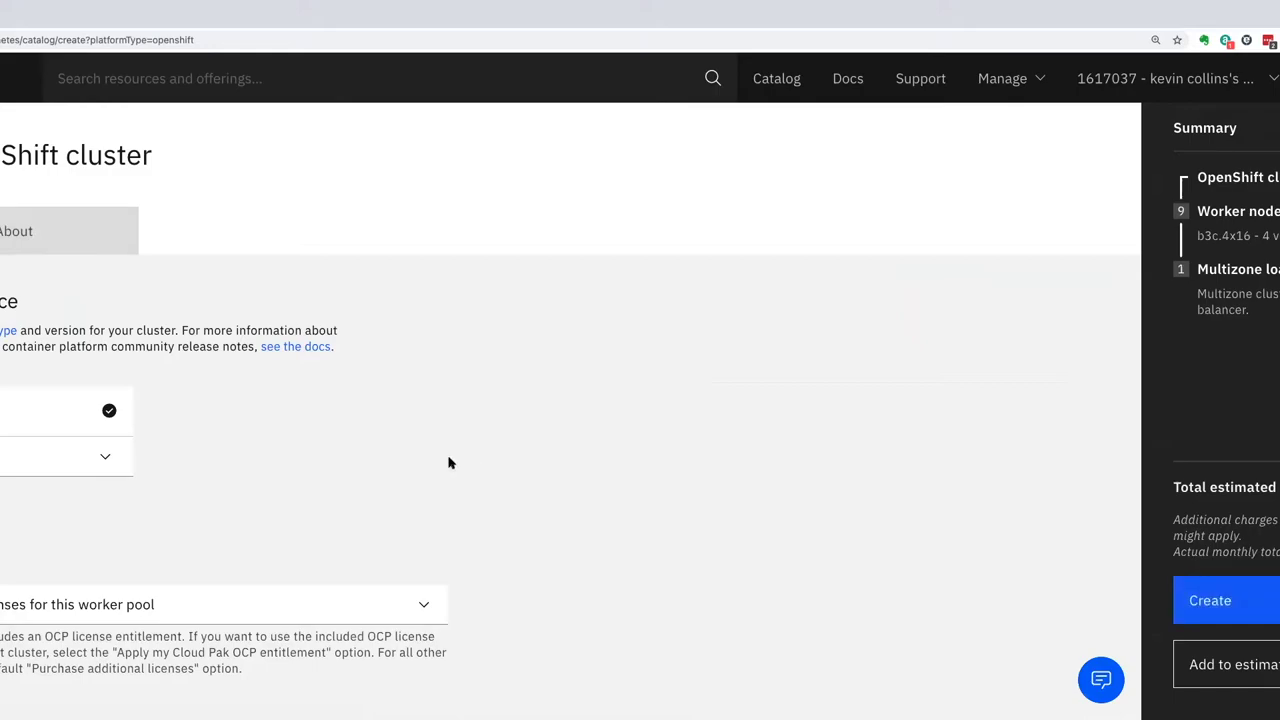
Check which OpenShift versions are offered for the new cluster, leaving the selected version in place.
{"action": "scroll", "coordinate": [368, 480], "scroll_direction": "down", "scroll_amount": 2}
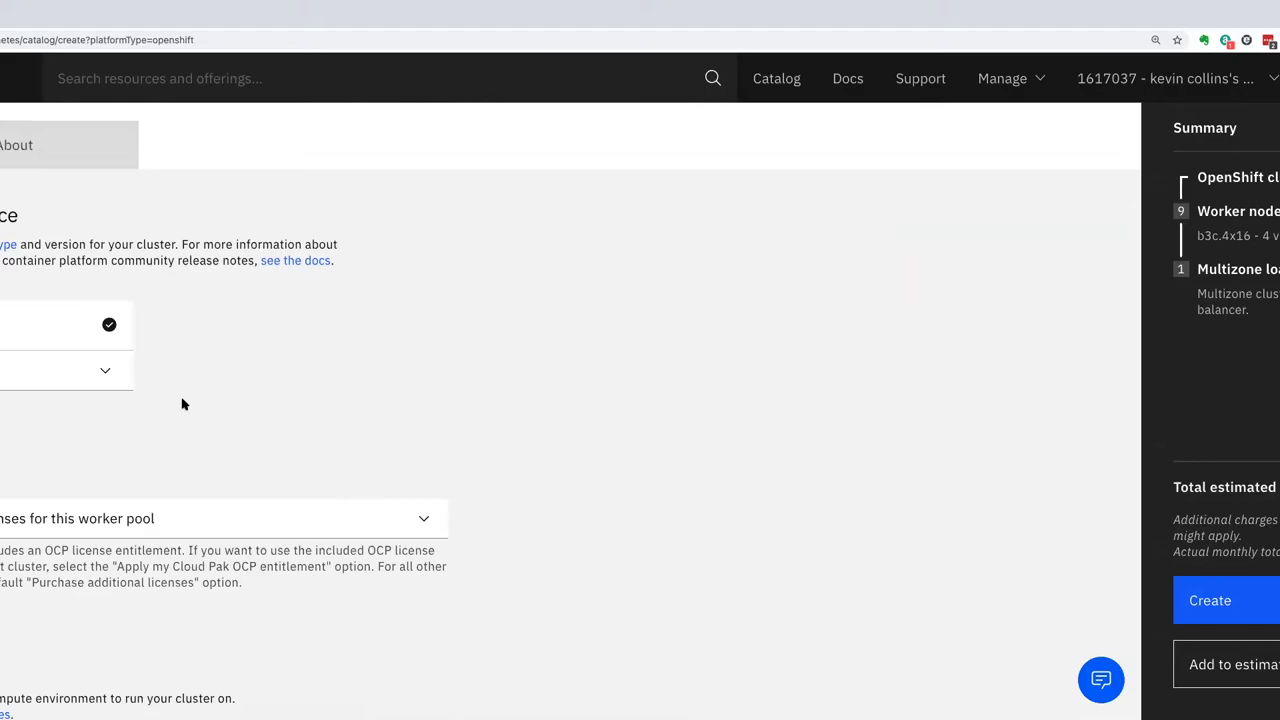
{"action": "left_click", "coordinate": [106, 374]}
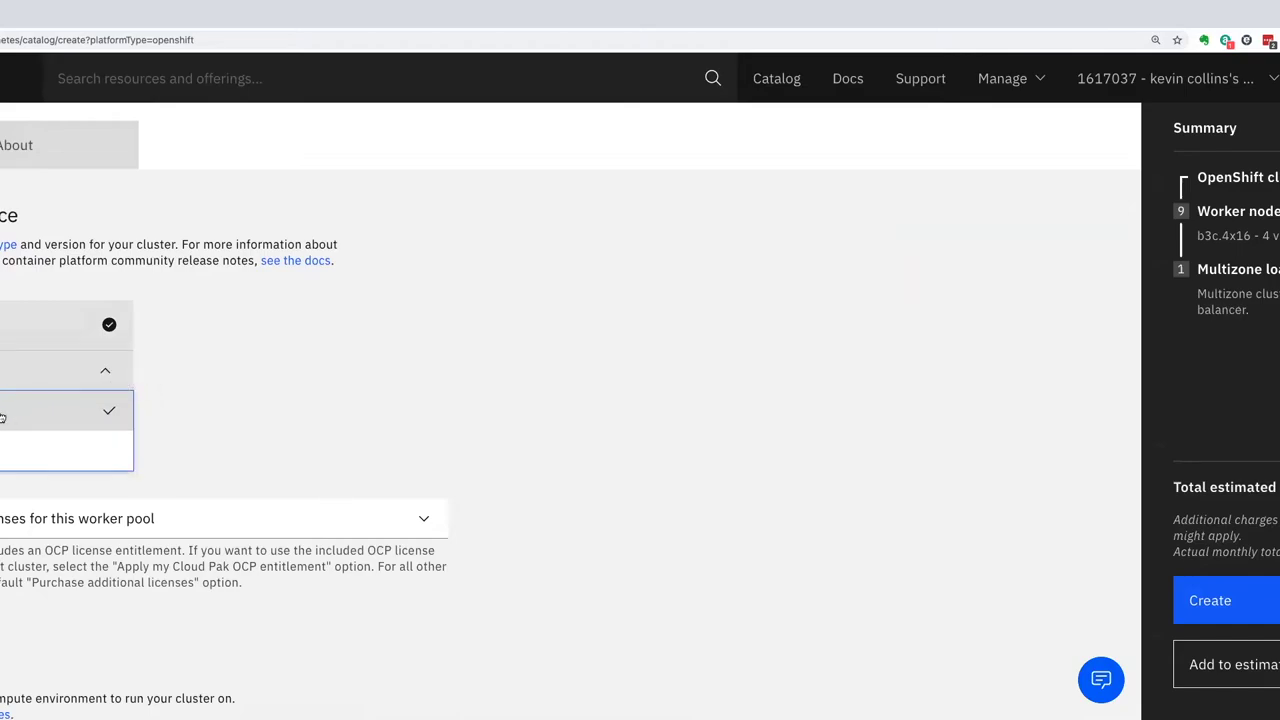
{"action": "left_click", "coordinate": [368, 420]}
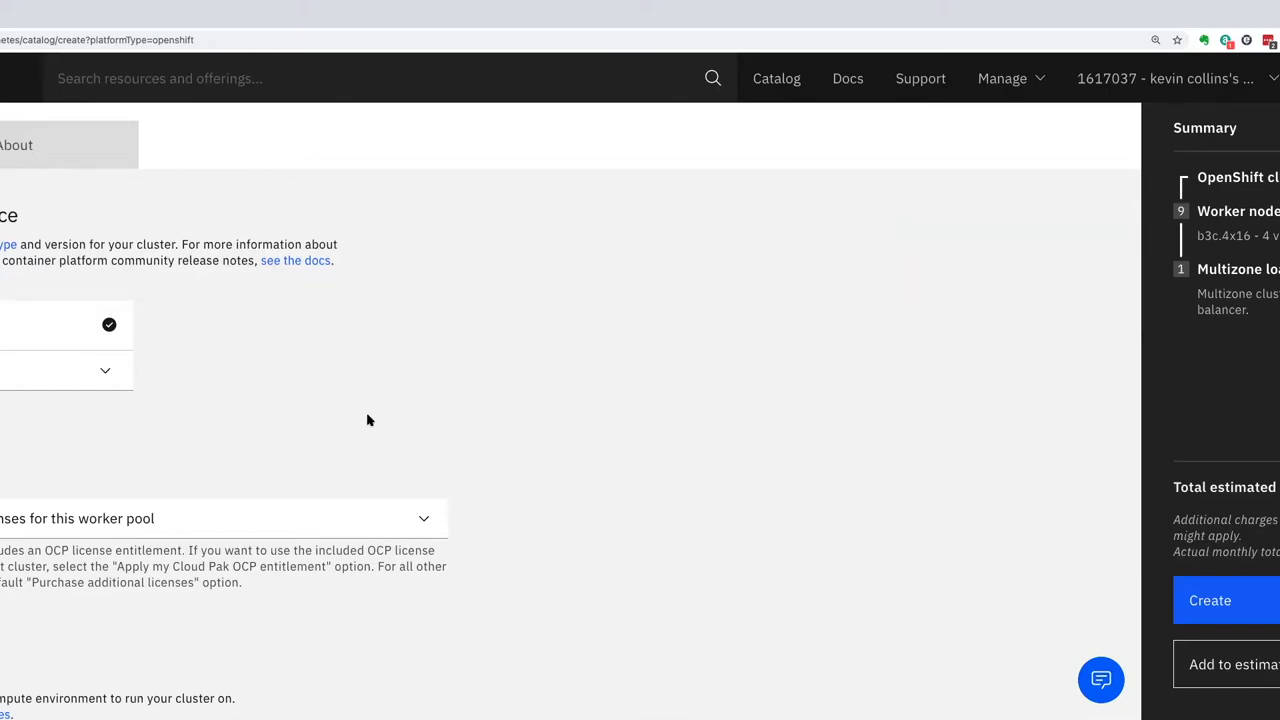
Set the OCP entitlement option to apply the Cloud Pak OCP entitlement to this worker pool.
{"action": "scroll", "coordinate": [367, 420], "scroll_direction": "down", "scroll_amount": 2}
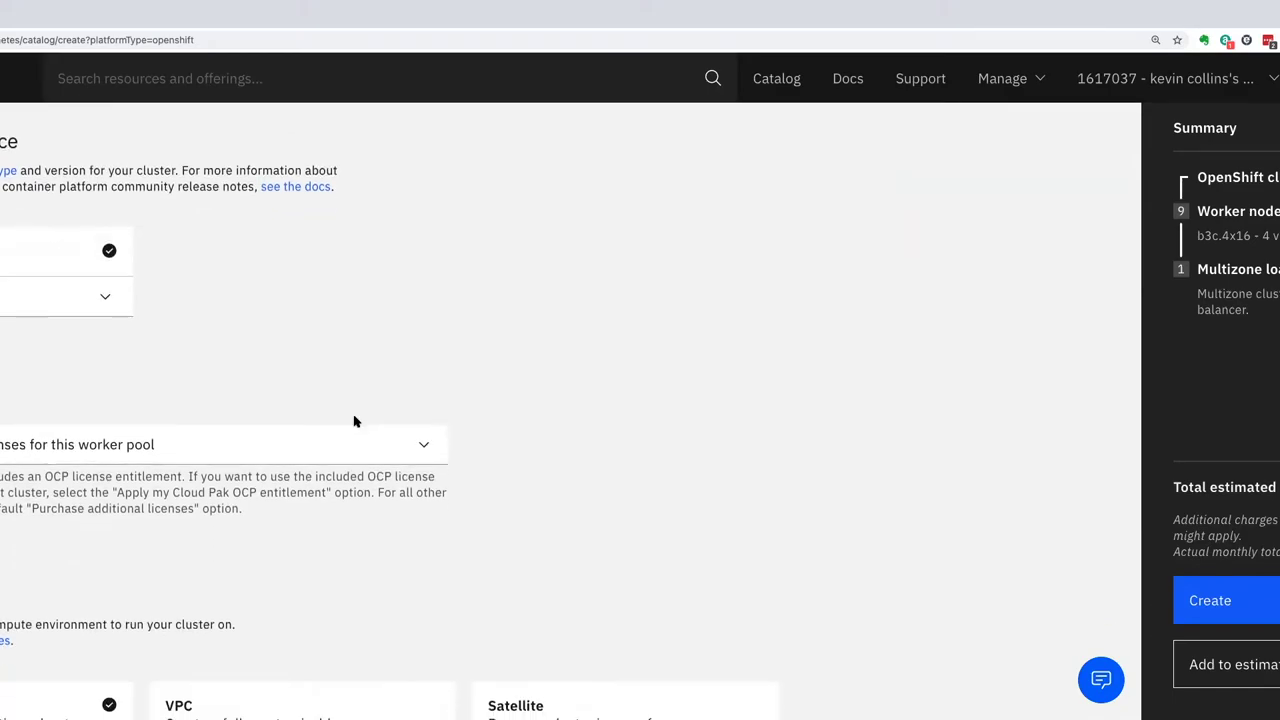
{"action": "scroll", "coordinate": [355, 421], "scroll_direction": "down", "scroll_amount": 1}
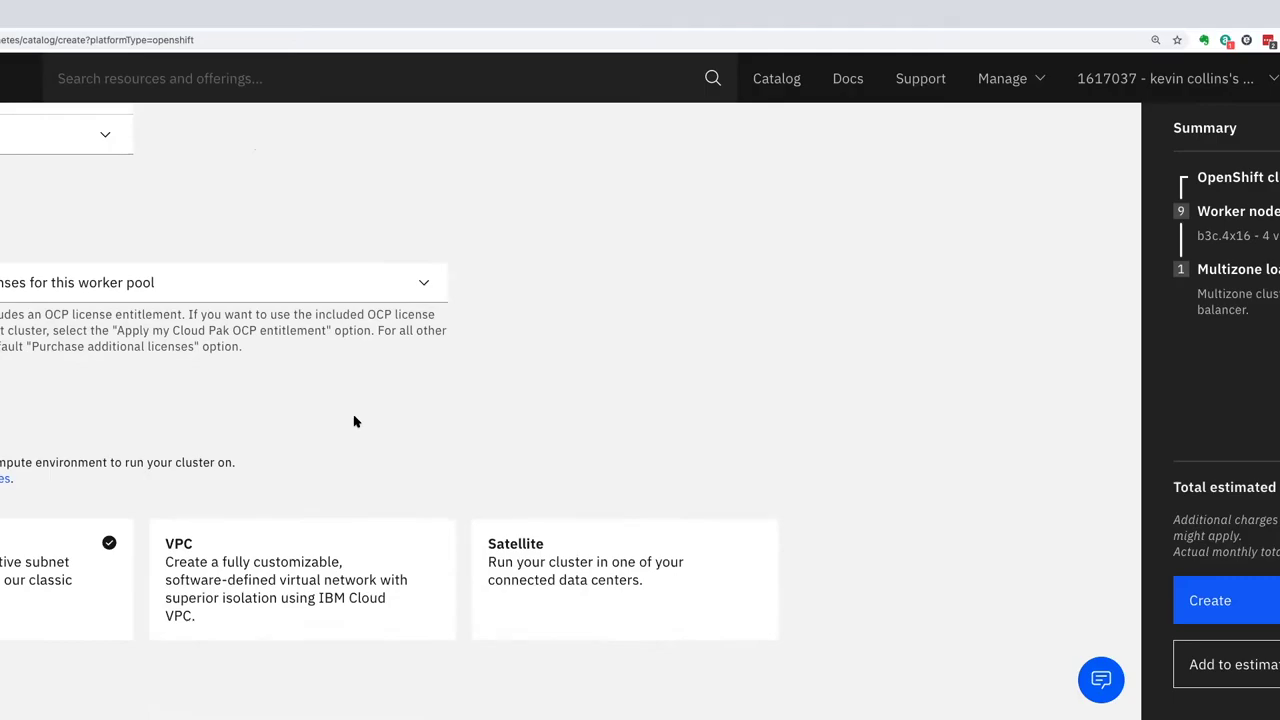
{"action": "scroll", "coordinate": [355, 421], "scroll_direction": "down", "scroll_amount": 1}
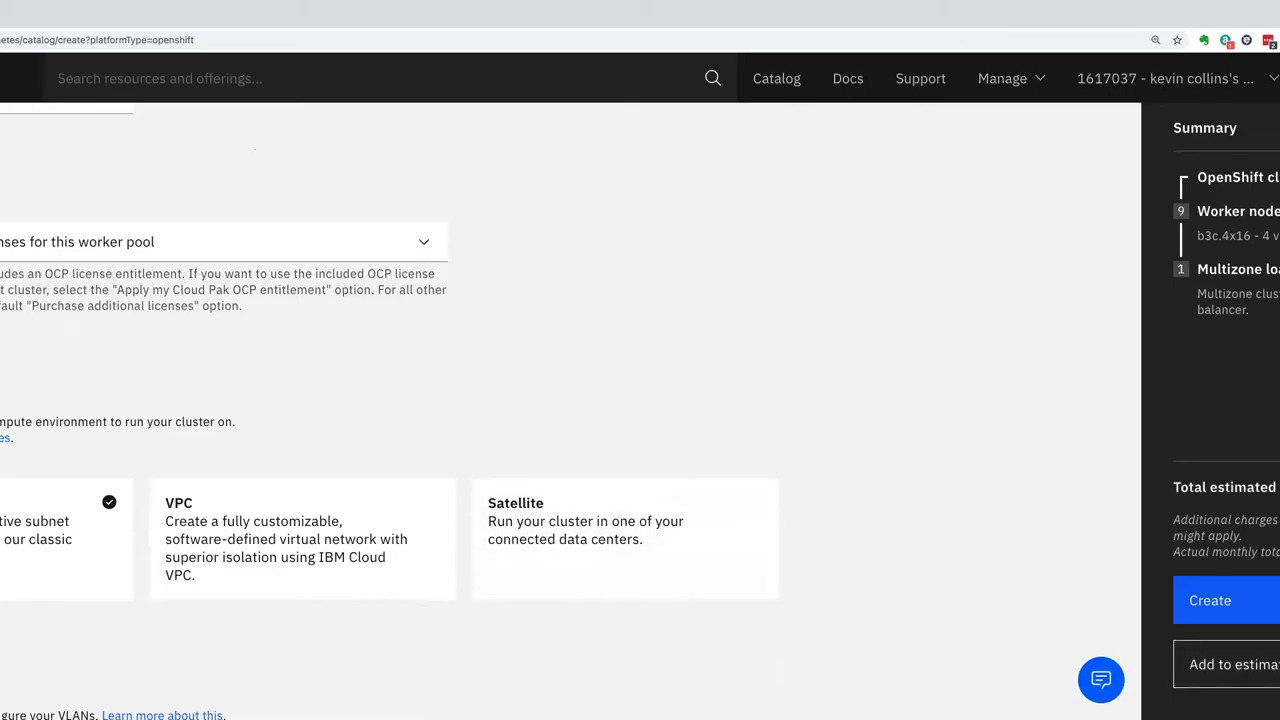
{"action": "left_click", "coordinate": [278, 241]}
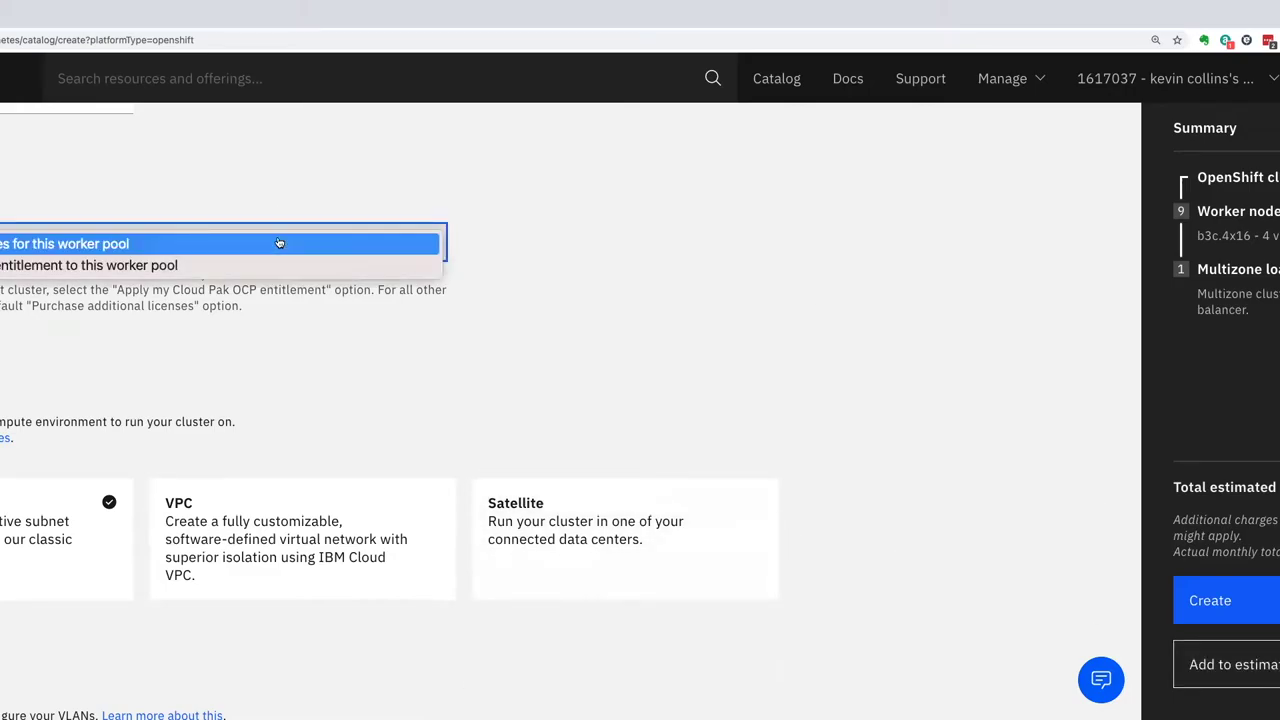
{"action": "left_click", "coordinate": [204, 273]}
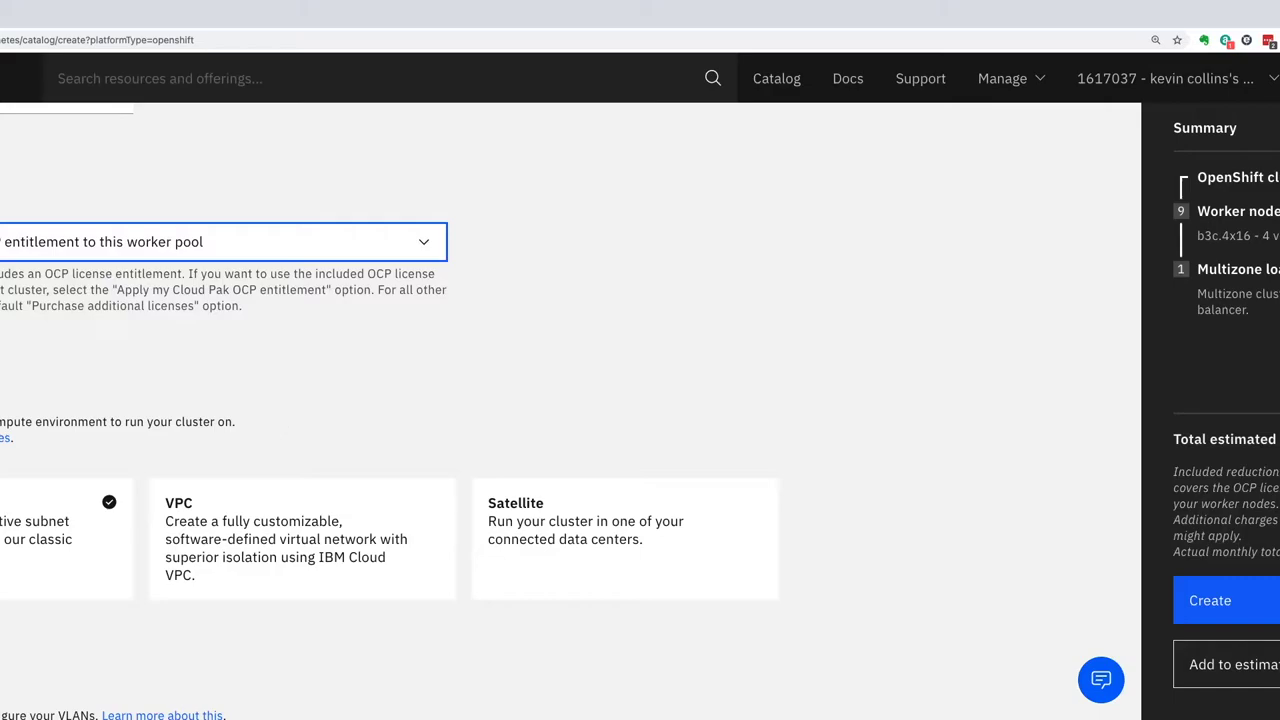
Try Single zone availability, browsing its worker zones, and return the availability to Multizone.
{"action": "scroll", "coordinate": [423, 514], "scroll_direction": "down", "scroll_amount": 3}
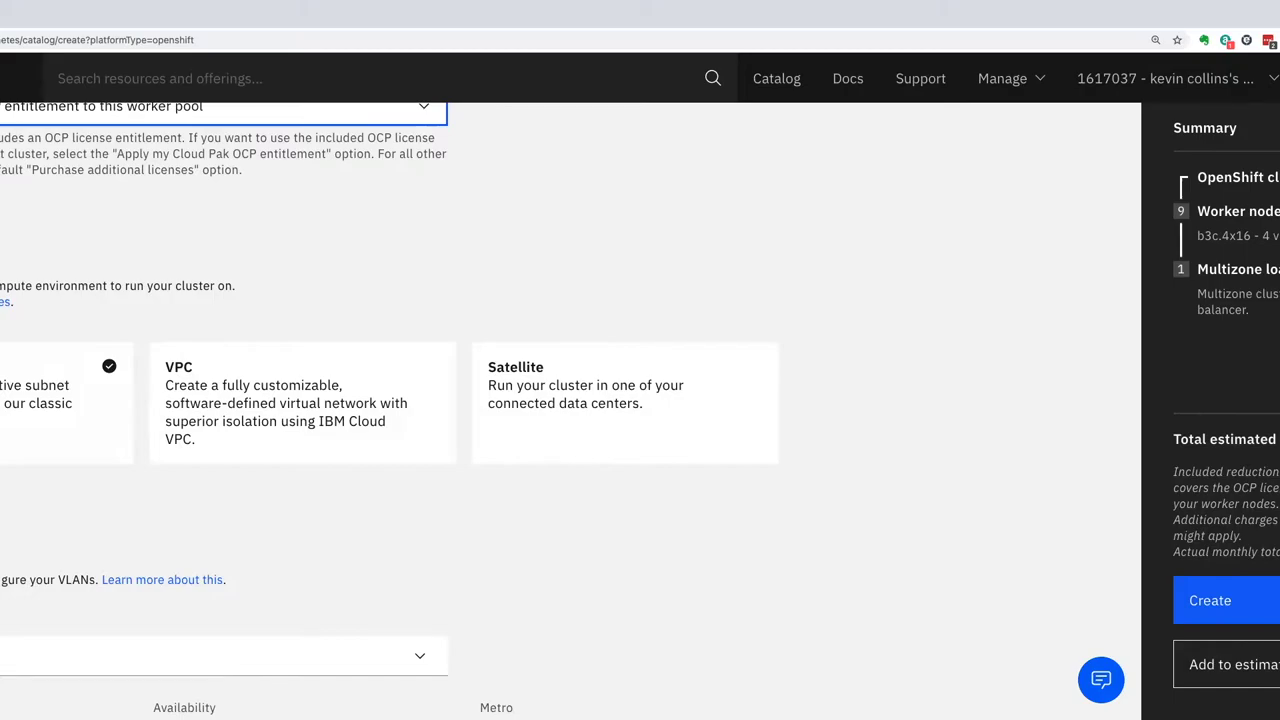
{"action": "scroll", "coordinate": [483, 600], "scroll_direction": "down", "scroll_amount": 3}
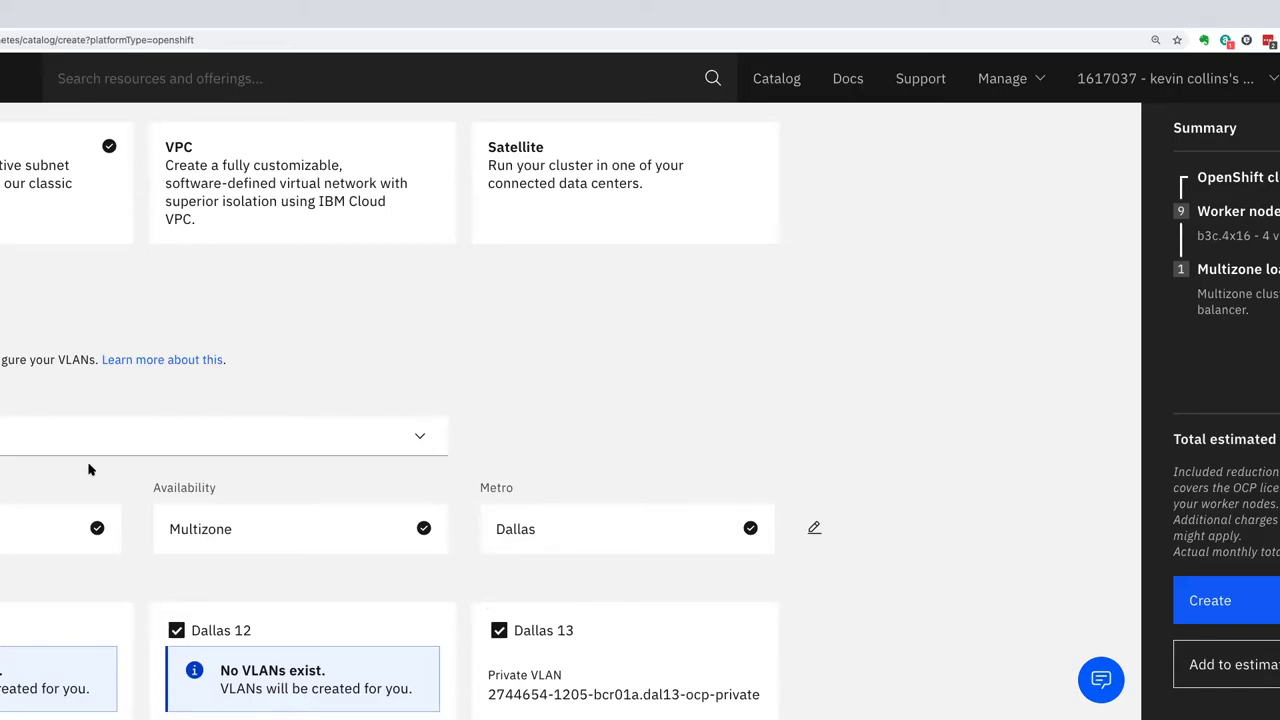
{"action": "left_click", "coordinate": [355, 541]}
{"action": "left_click", "coordinate": [250, 533]}
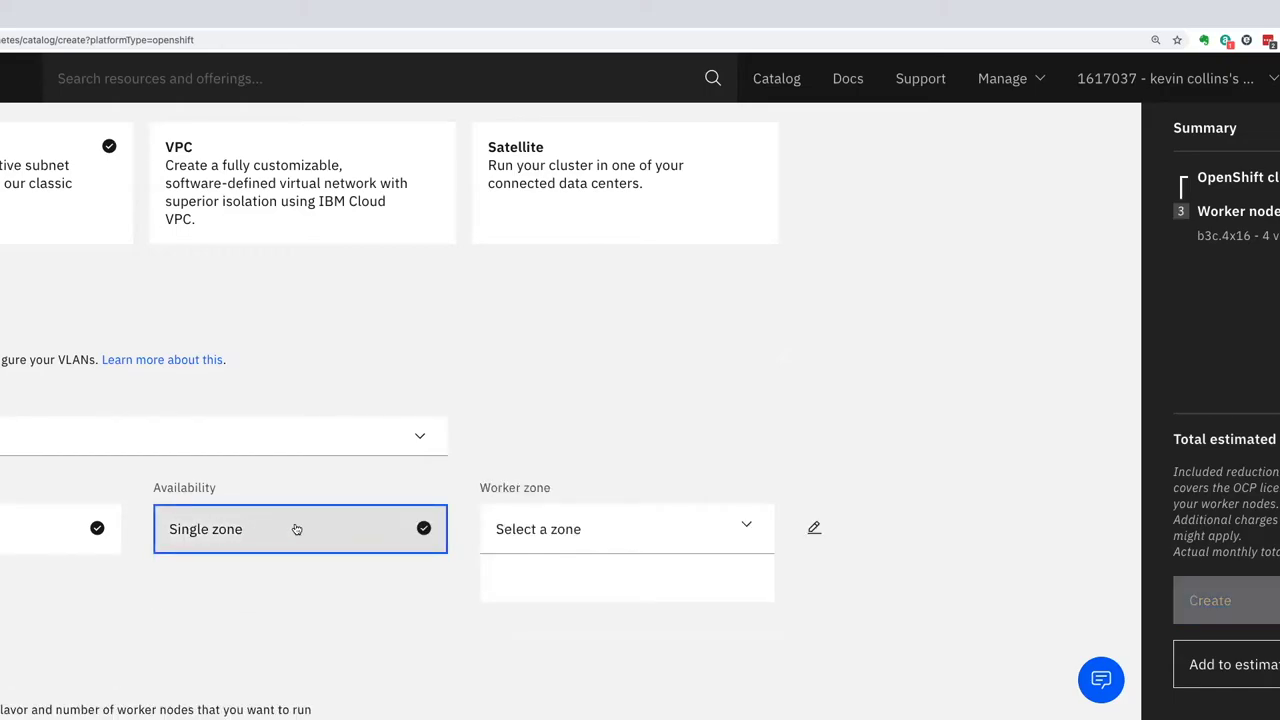
{"action": "left_click", "coordinate": [606, 538]}
{"action": "scroll", "coordinate": [606, 623], "scroll_direction": "down", "scroll_amount": 5}
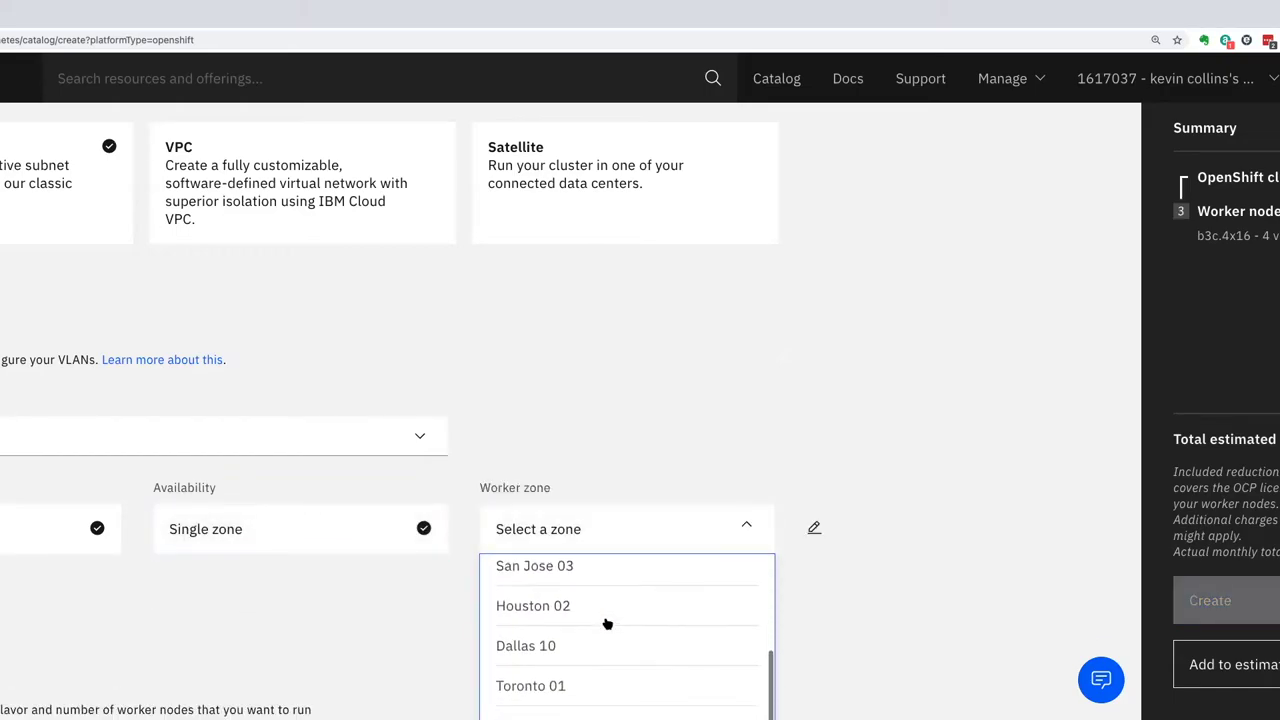
{"action": "left_click", "coordinate": [251, 540]}
{"action": "left_click", "coordinate": [234, 586]}
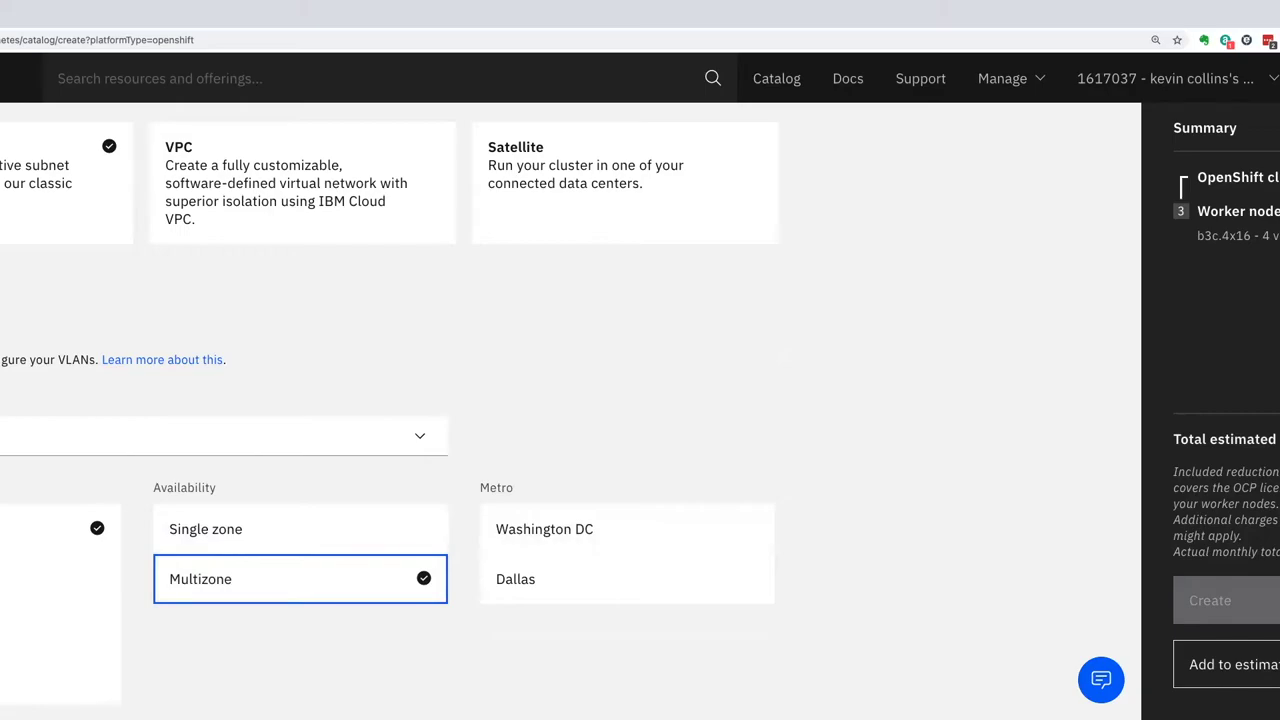
Set the cluster's availability to Single zone and its worker zone to Dallas 10.
{"action": "scroll", "coordinate": [266, 560], "scroll_direction": "down", "scroll_amount": 3}
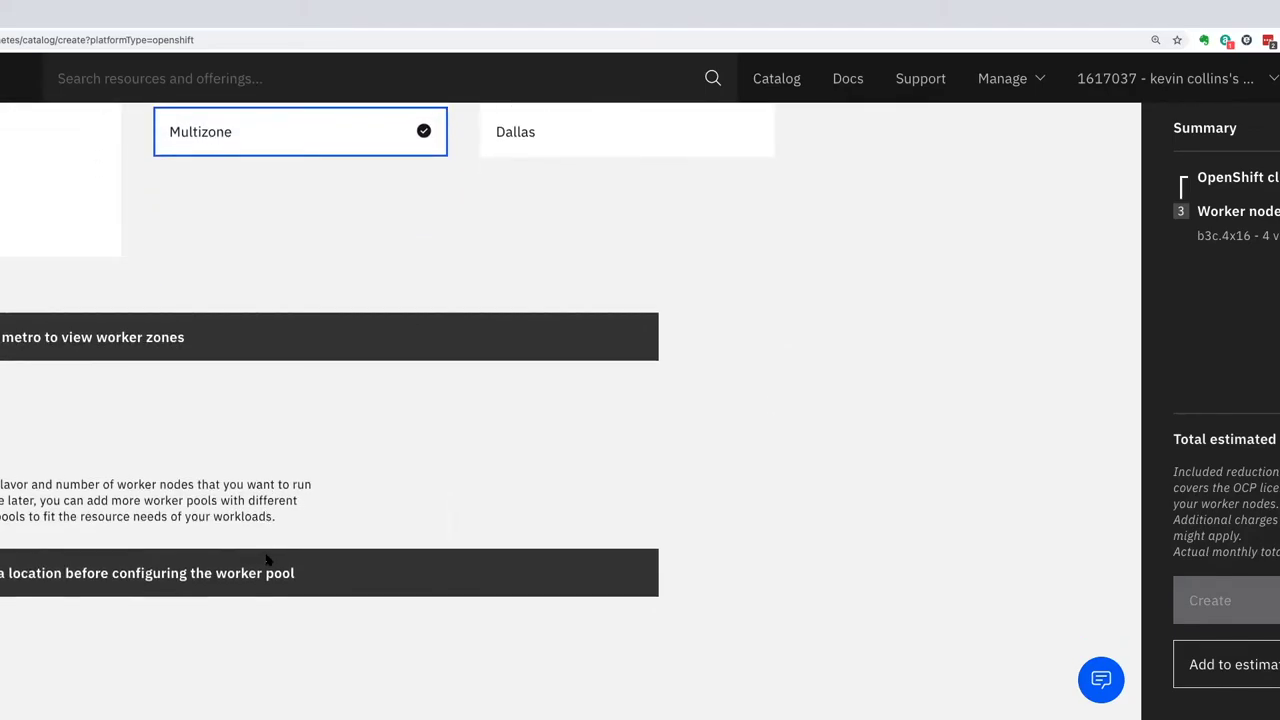
{"action": "scroll", "coordinate": [266, 560], "scroll_direction": "up", "scroll_amount": 2}
{"action": "left_click", "coordinate": [229, 421]}
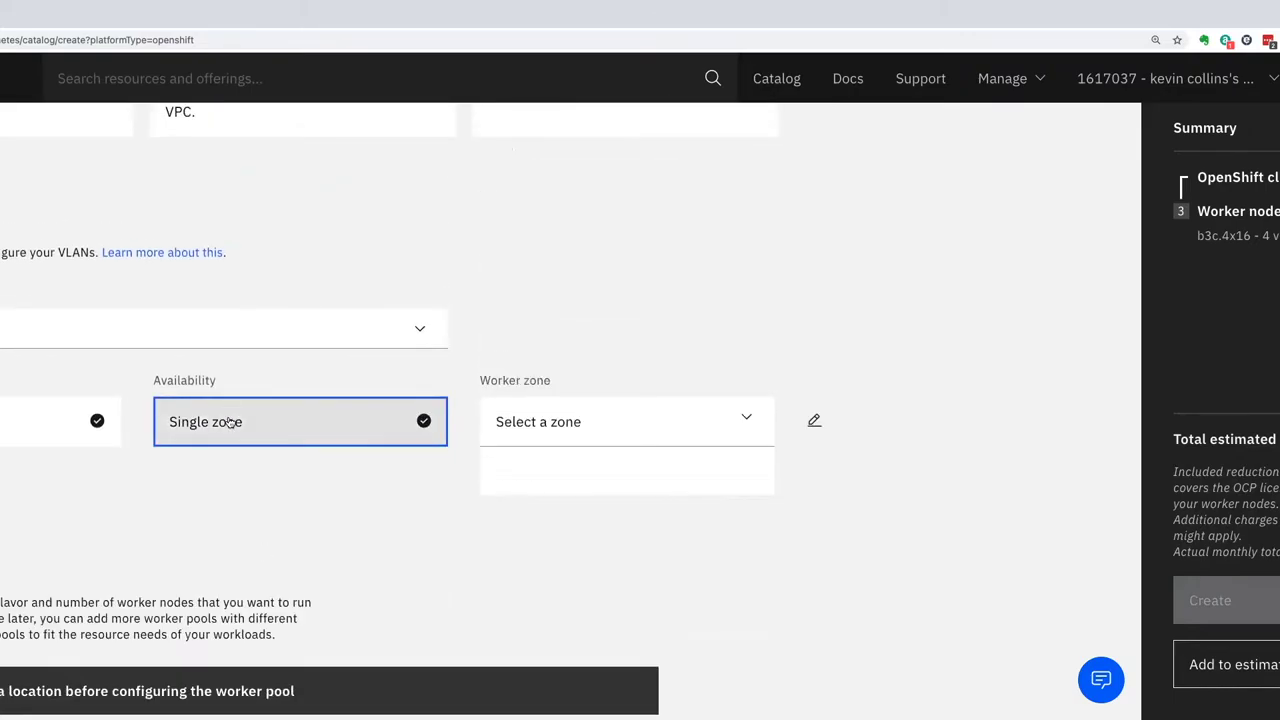
{"action": "left_click", "coordinate": [551, 423]}
{"action": "scroll", "coordinate": [567, 590], "scroll_direction": "down", "scroll_amount": 2}
{"action": "left_click", "coordinate": [546, 584]}
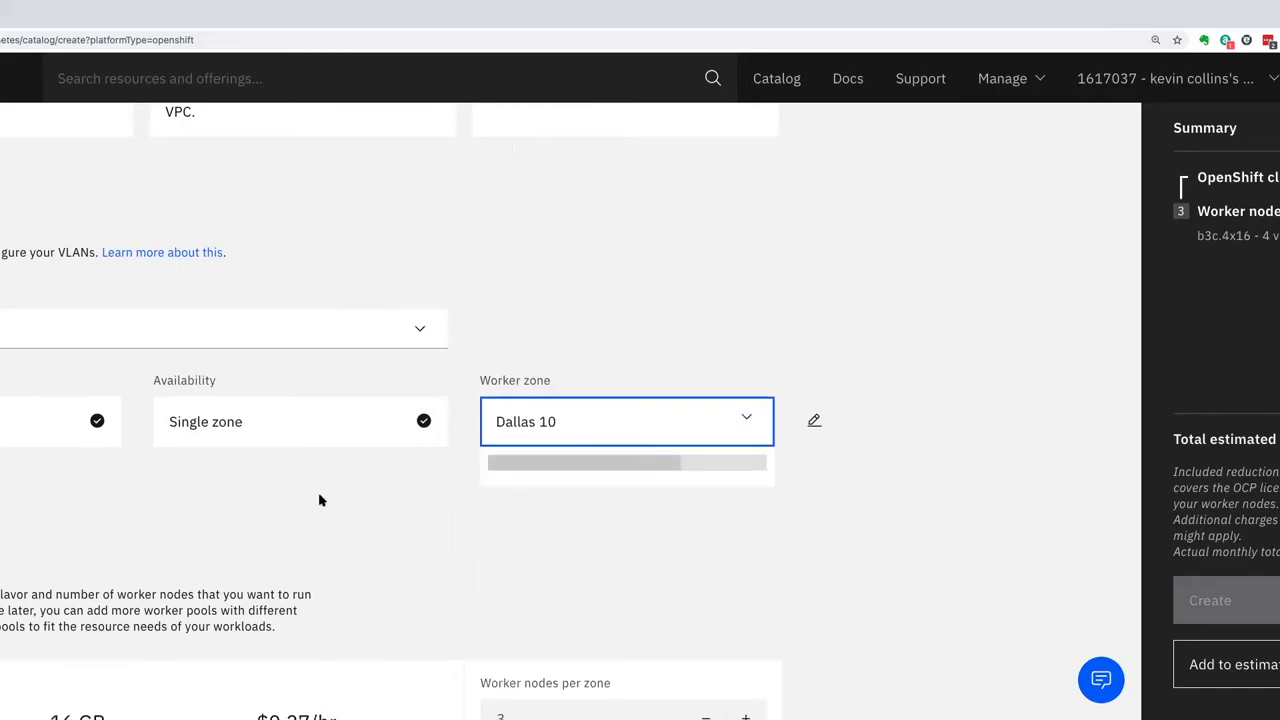
Review the worker pool settings and change the worker zone to Dallas 13.
{"action": "scroll", "coordinate": [320, 500], "scroll_direction": "down", "scroll_amount": 1}
{"action": "scroll", "coordinate": [320, 500], "scroll_direction": "down", "scroll_amount": 2}
{"action": "scroll", "coordinate": [320, 500], "scroll_direction": "up", "scroll_amount": 2}
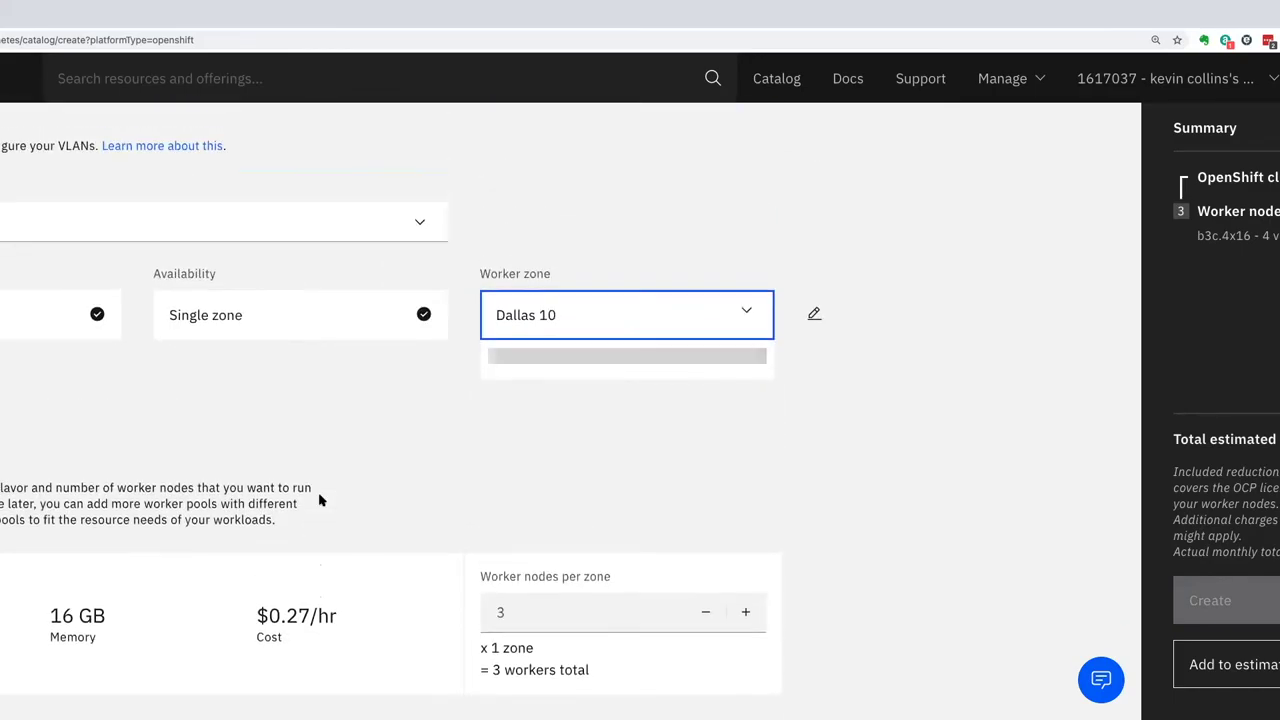
{"action": "scroll", "coordinate": [320, 500], "scroll_direction": "down", "scroll_amount": 3}
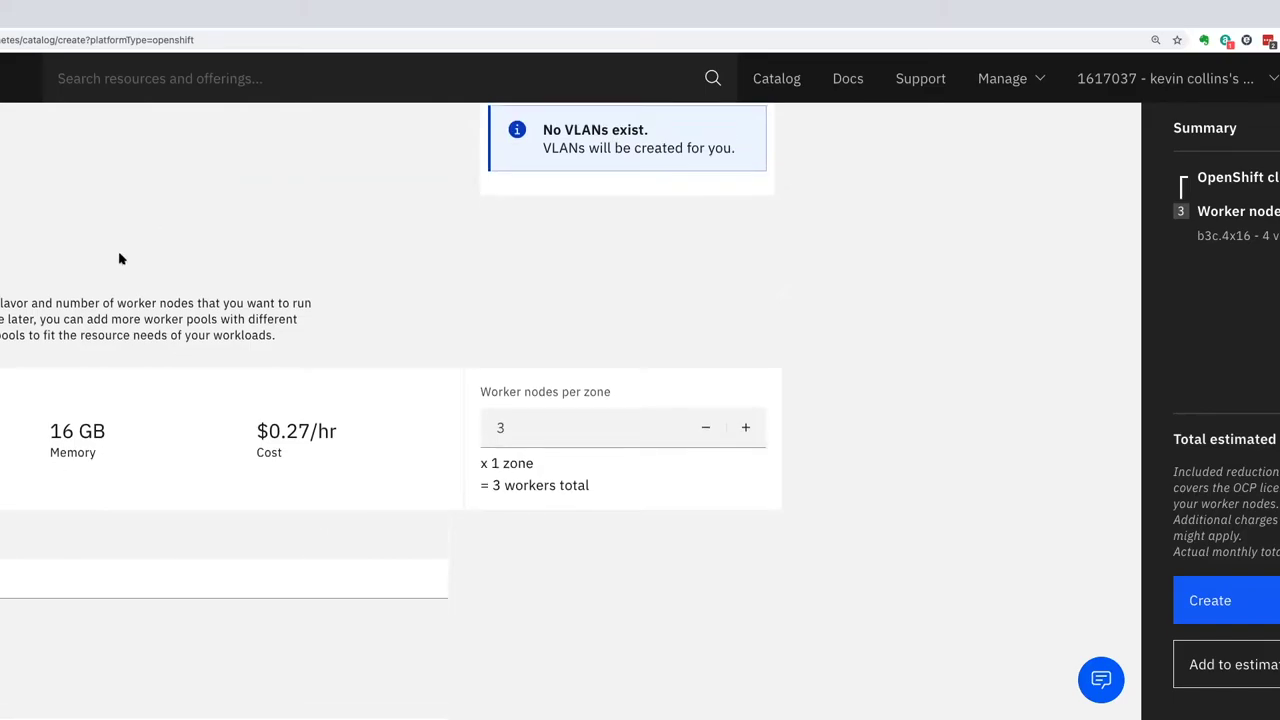
{"action": "scroll", "coordinate": [120, 257], "scroll_direction": "up", "scroll_amount": 3}
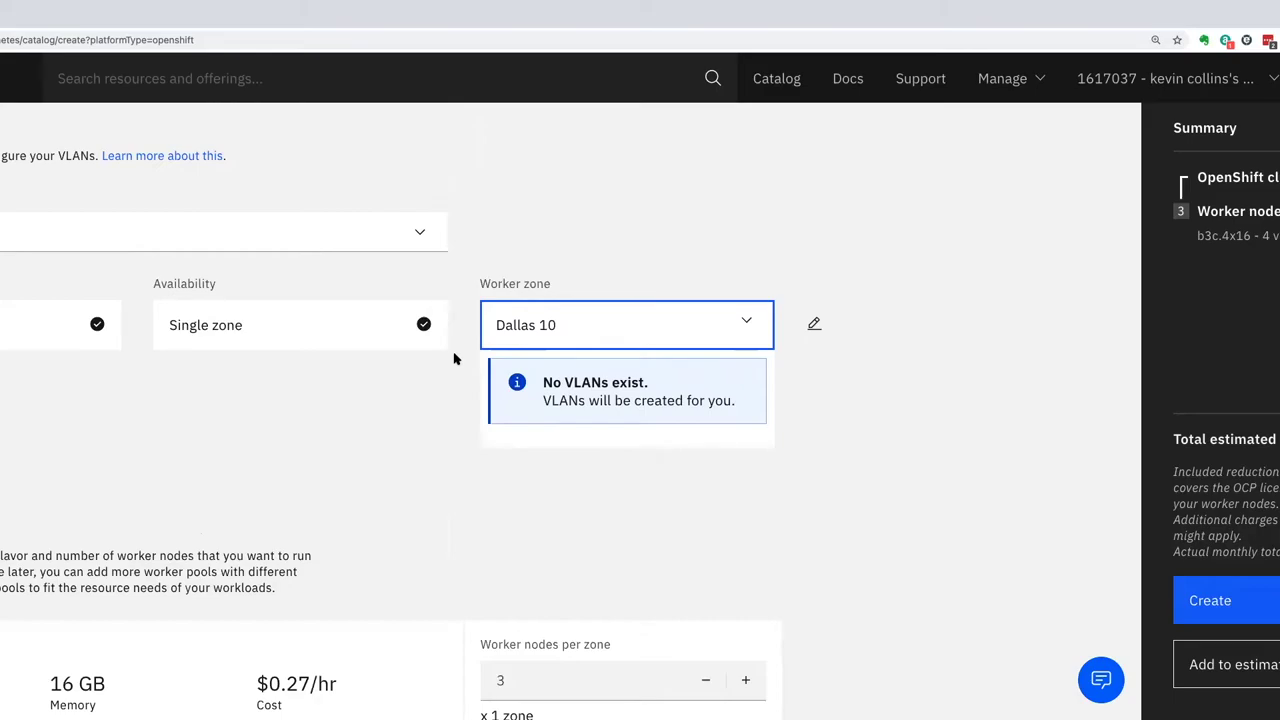
{"action": "left_click", "coordinate": [638, 334]}
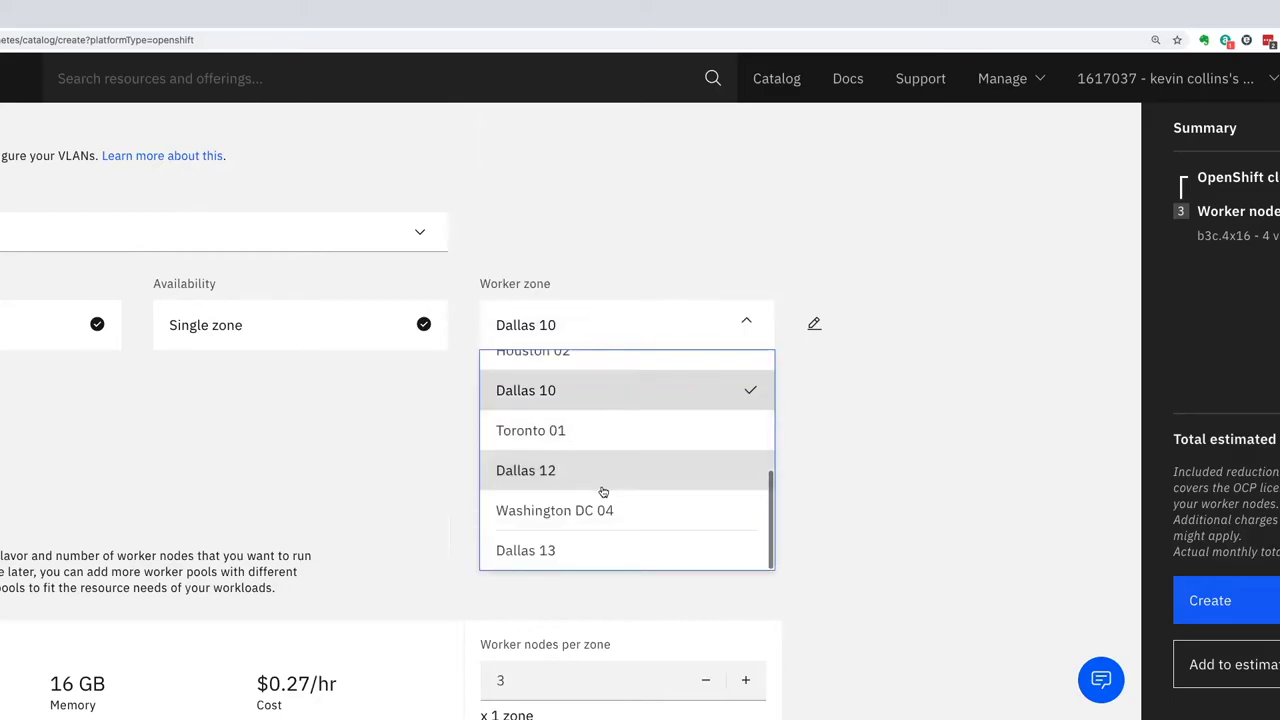
{"action": "left_click", "coordinate": [578, 548]}
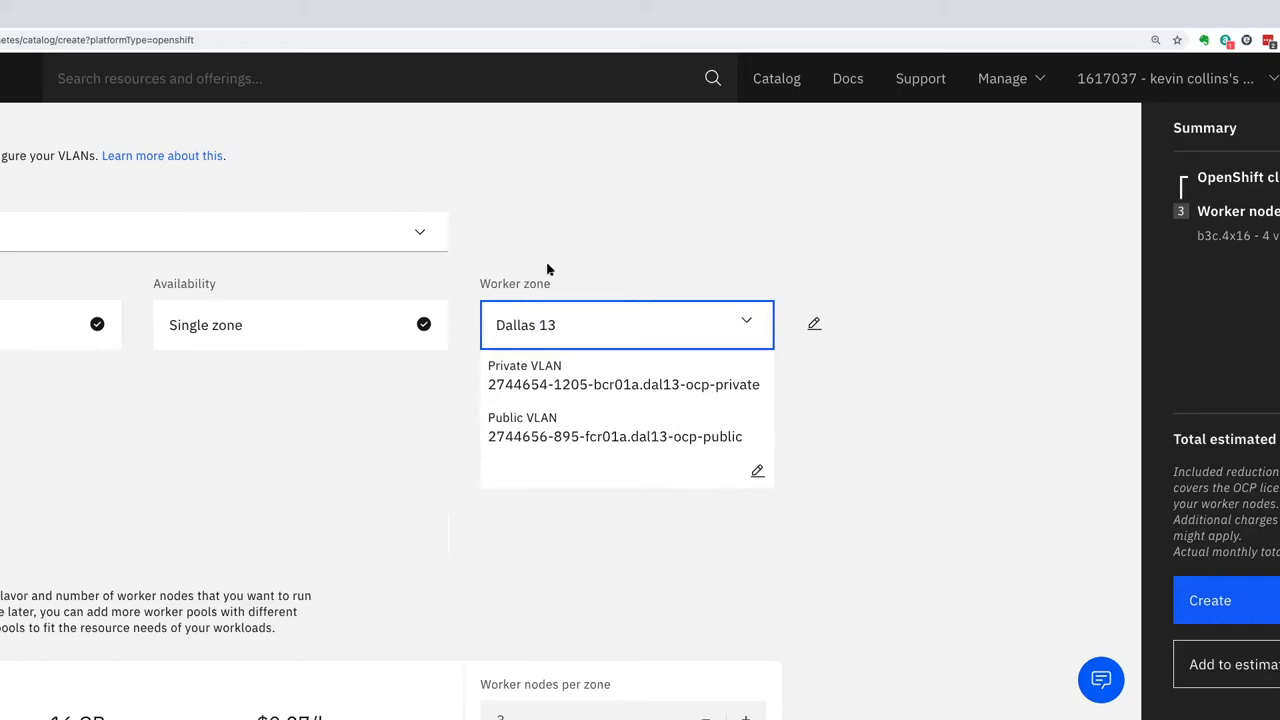
Choose Satellite as the cluster's infrastructure and review the table of Satellite locations.
{"action": "scroll", "coordinate": [550, 268], "scroll_direction": "up", "scroll_amount": 3}
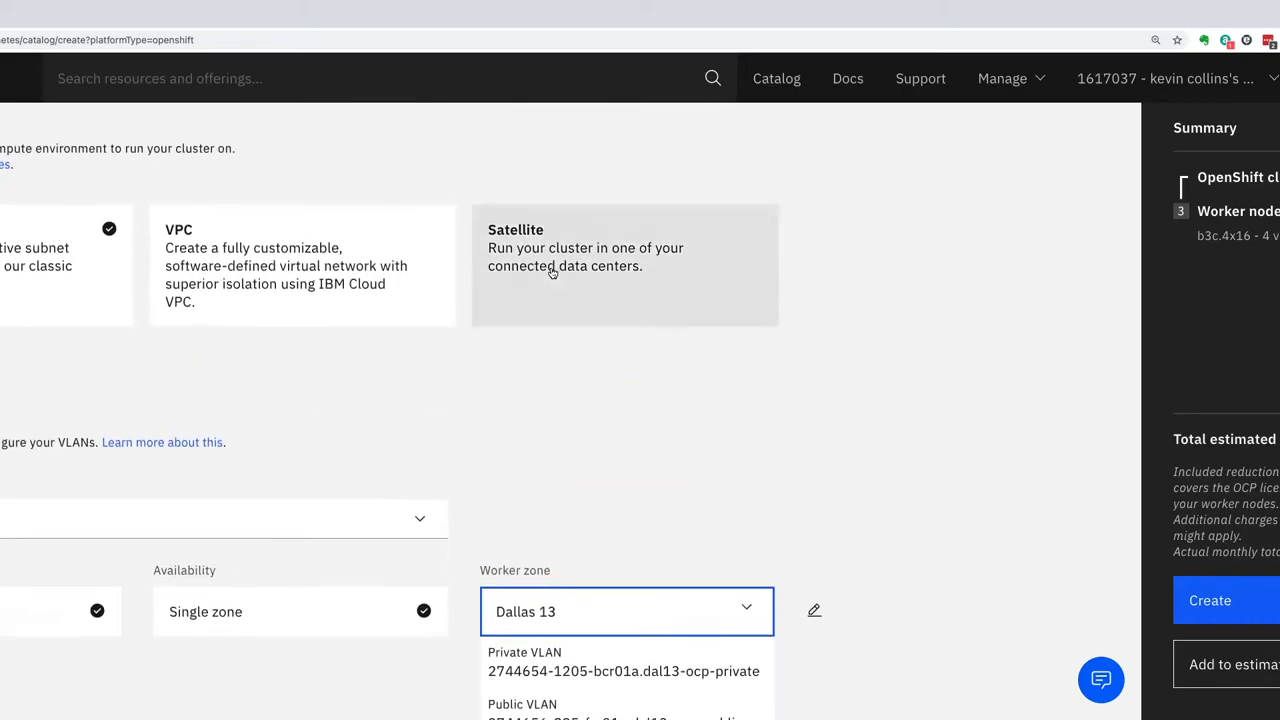
{"action": "scroll", "coordinate": [552, 273], "scroll_direction": "up", "scroll_amount": 1}
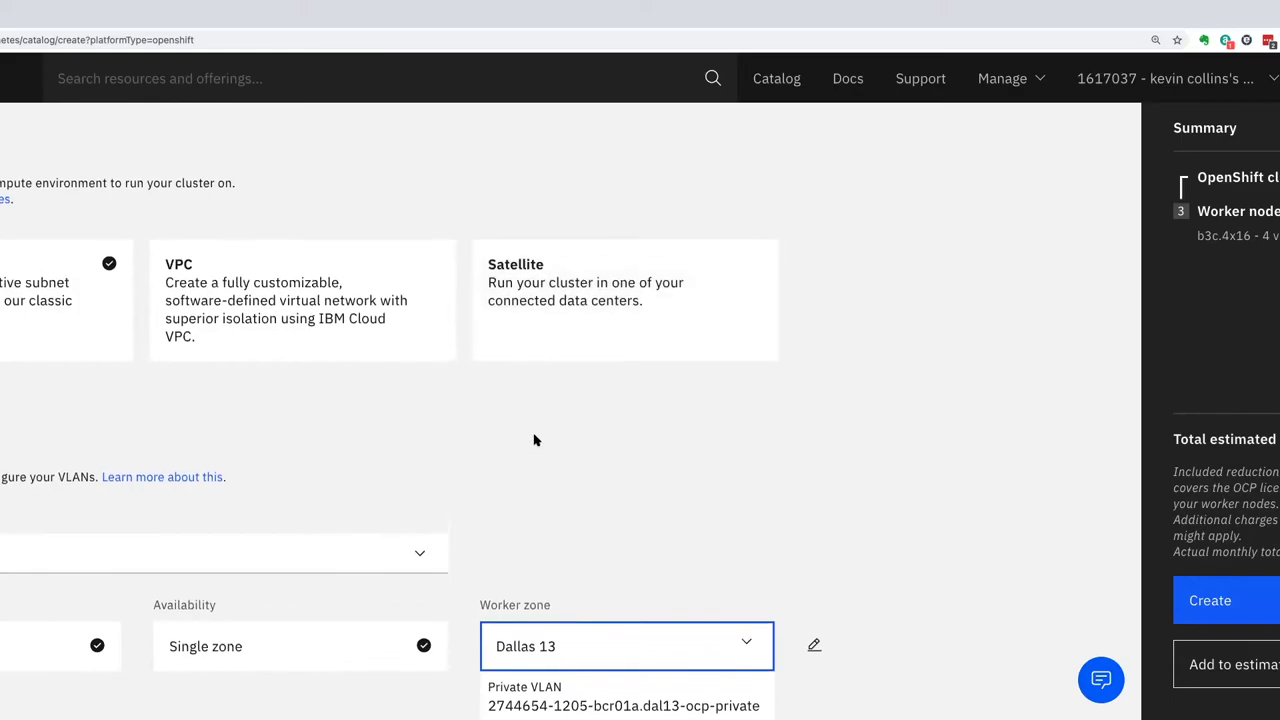
{"action": "left_click", "coordinate": [575, 283]}
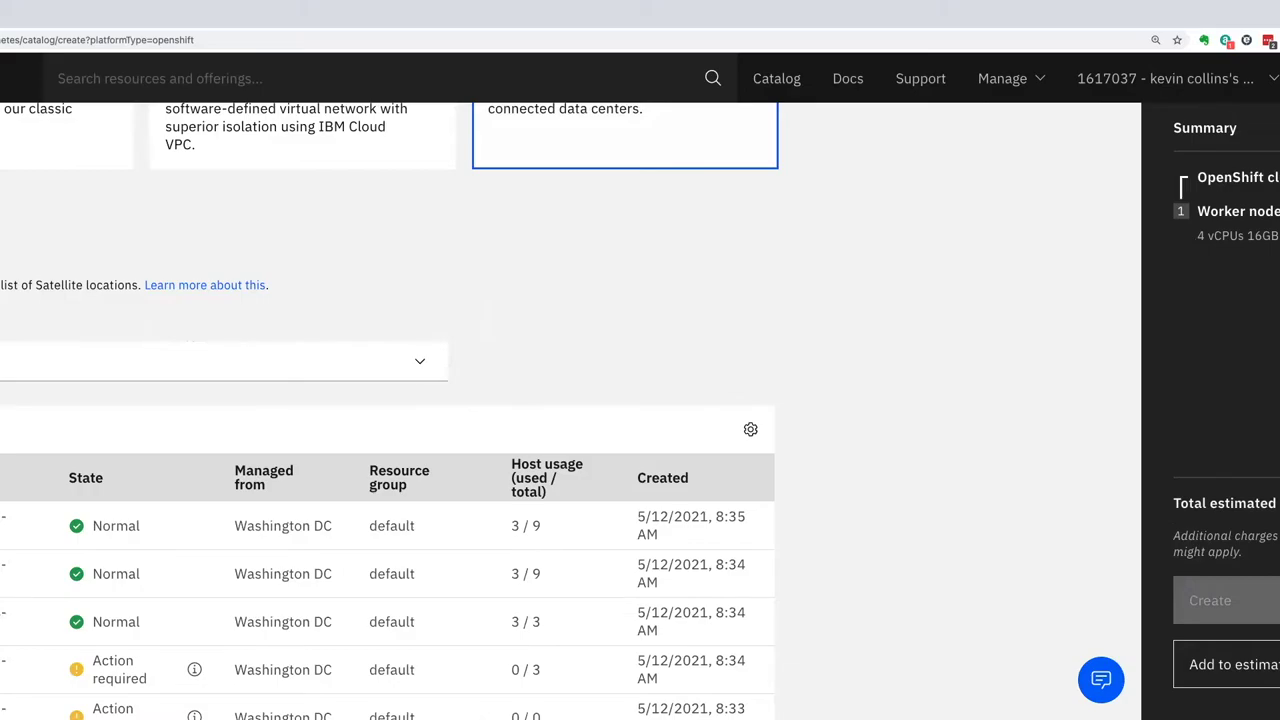
{"action": "scroll", "coordinate": [393, 320], "scroll_direction": "up", "scroll_amount": 2}
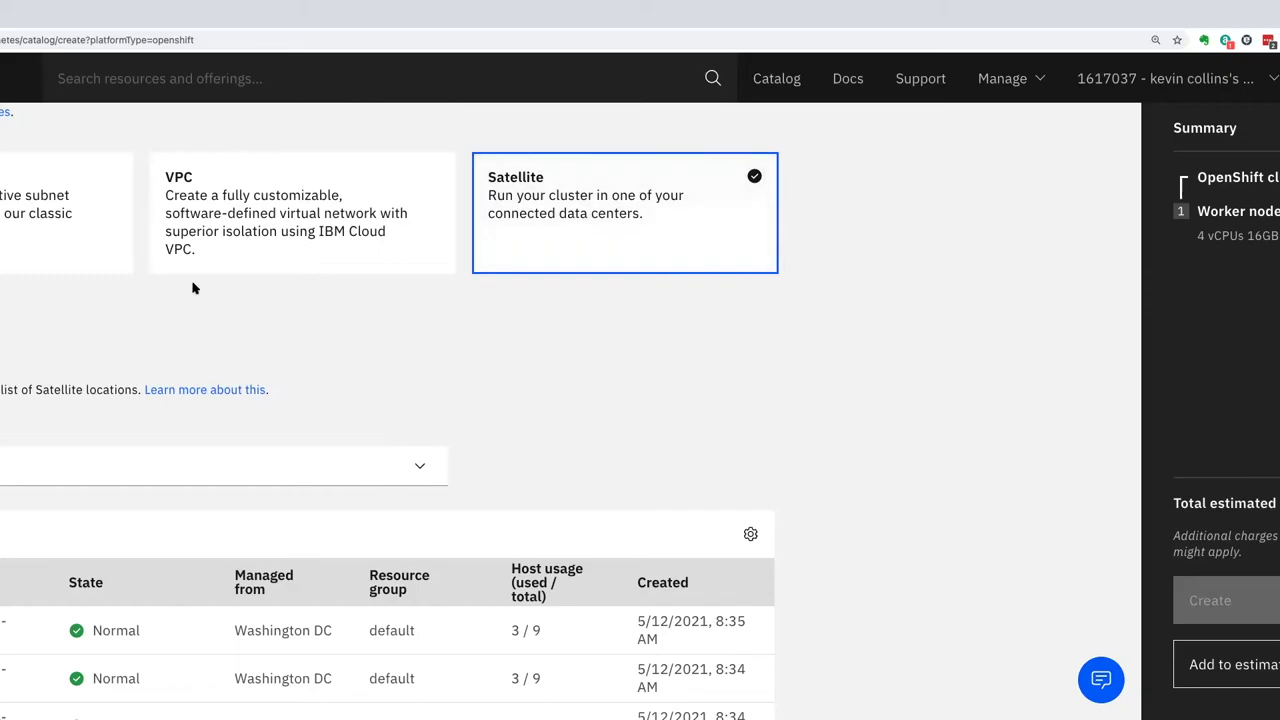
{"action": "scroll", "coordinate": [352, 368], "scroll_direction": "down", "scroll_amount": 3}
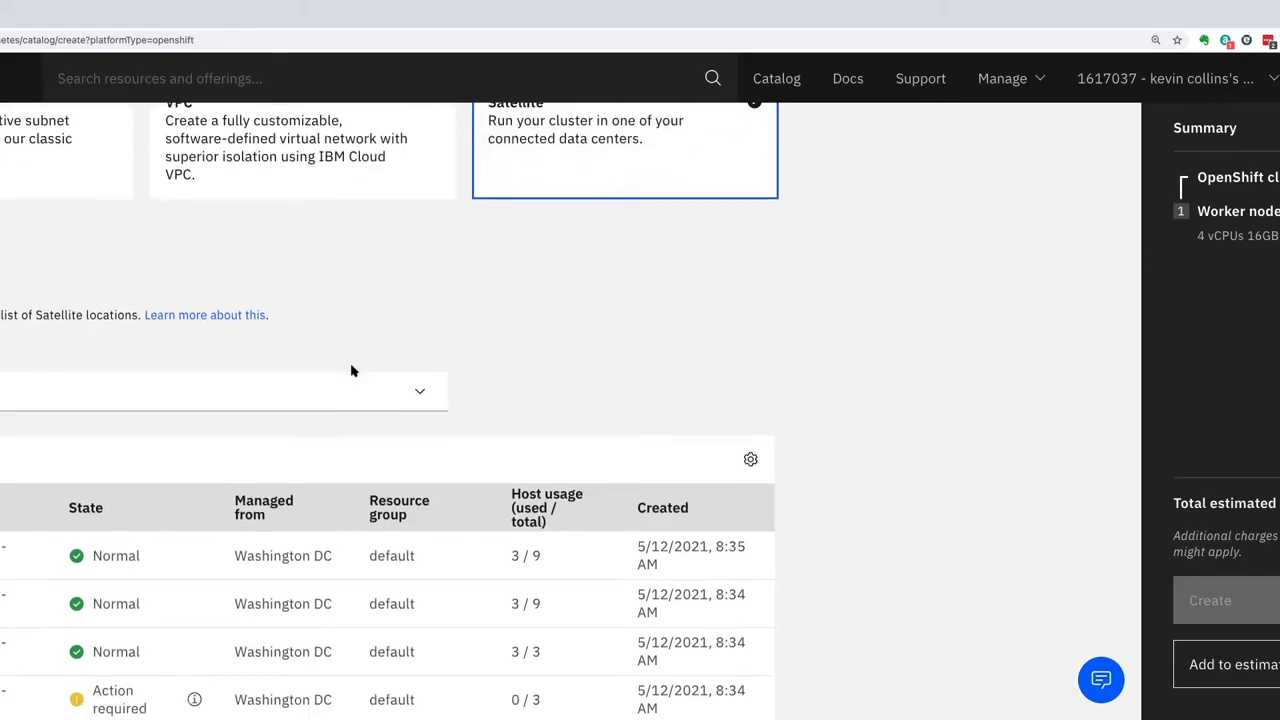
{"action": "scroll", "coordinate": [352, 368], "scroll_direction": "down", "scroll_amount": 1}
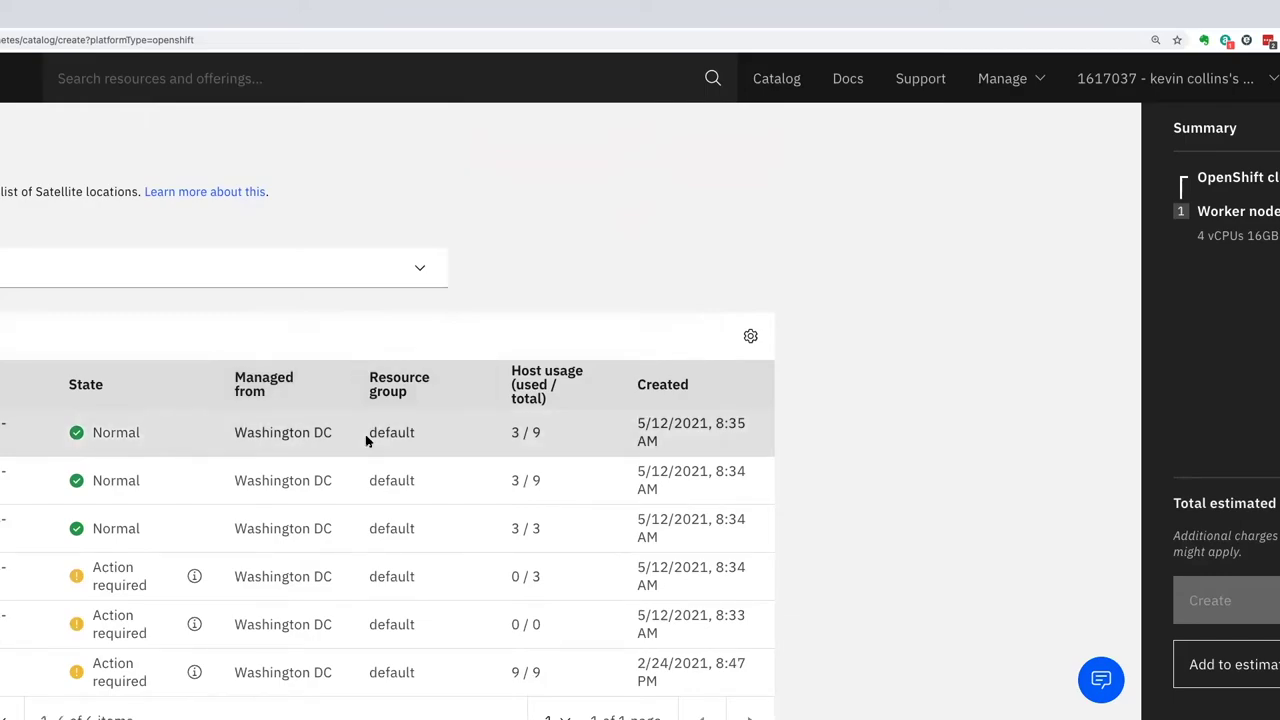
{"action": "scroll", "coordinate": [366, 440], "scroll_direction": "down", "scroll_amount": 2}
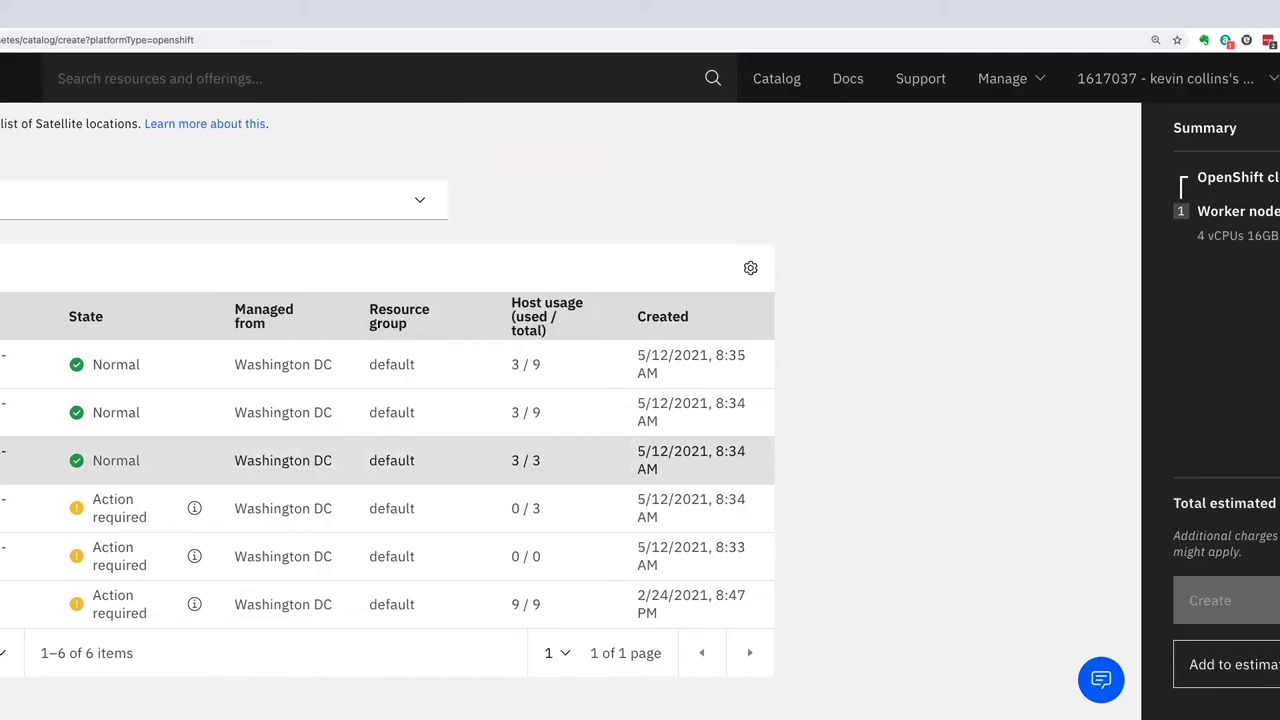
Select the Satellite location with 3 / 3 host usage, and switch the cluster's infrastructure to VPC.
{"action": "left_click", "coordinate": [210, 462]}
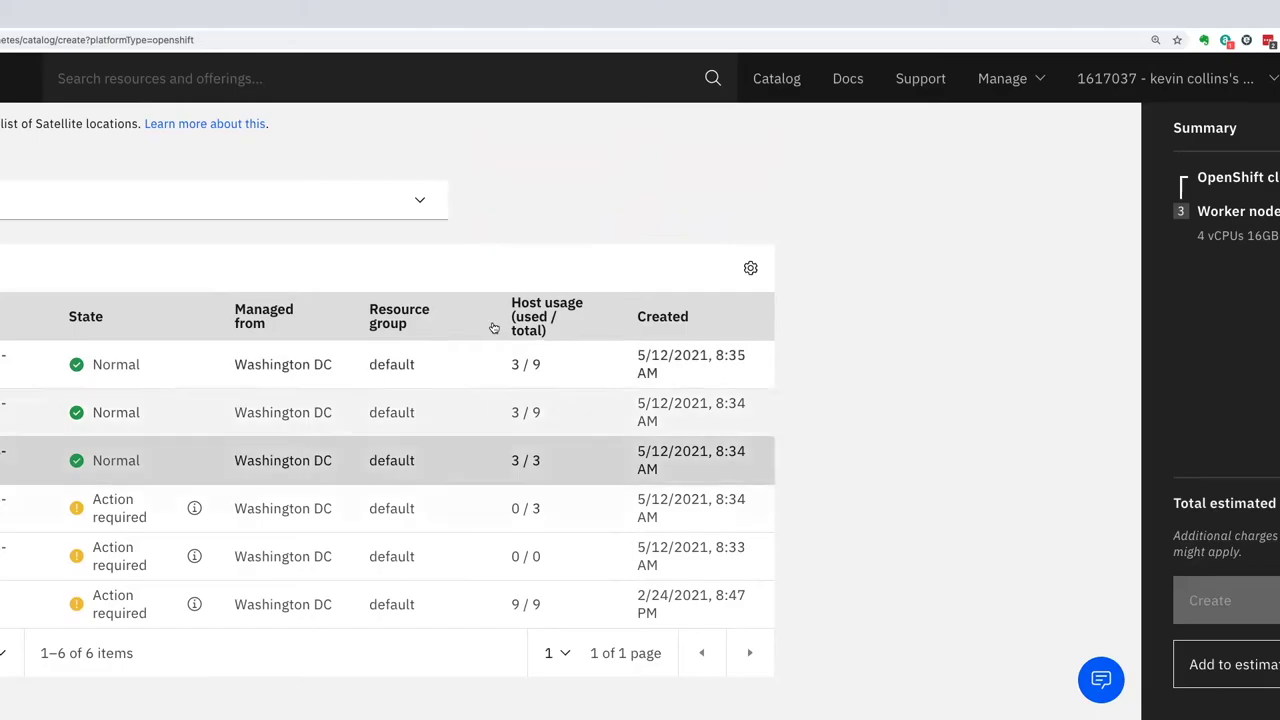
{"action": "scroll", "coordinate": [894, 327], "scroll_direction": "up", "scroll_amount": 3}
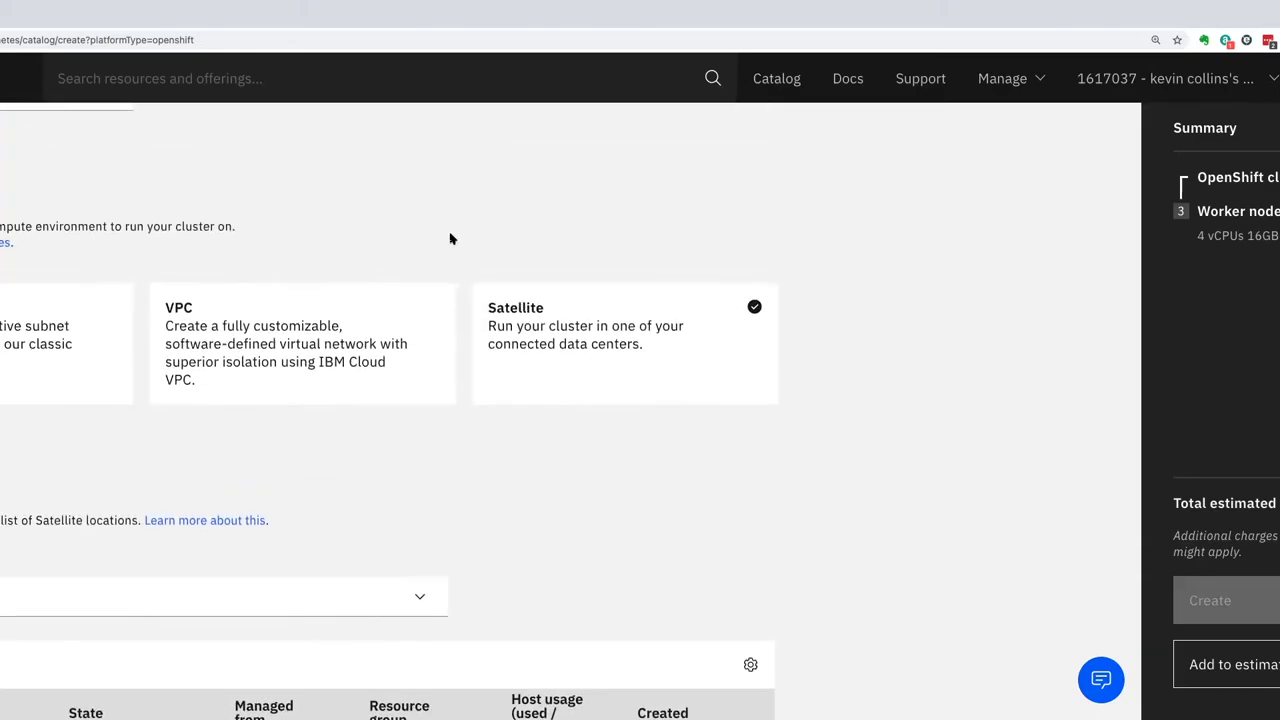
{"action": "left_click", "coordinate": [318, 330]}
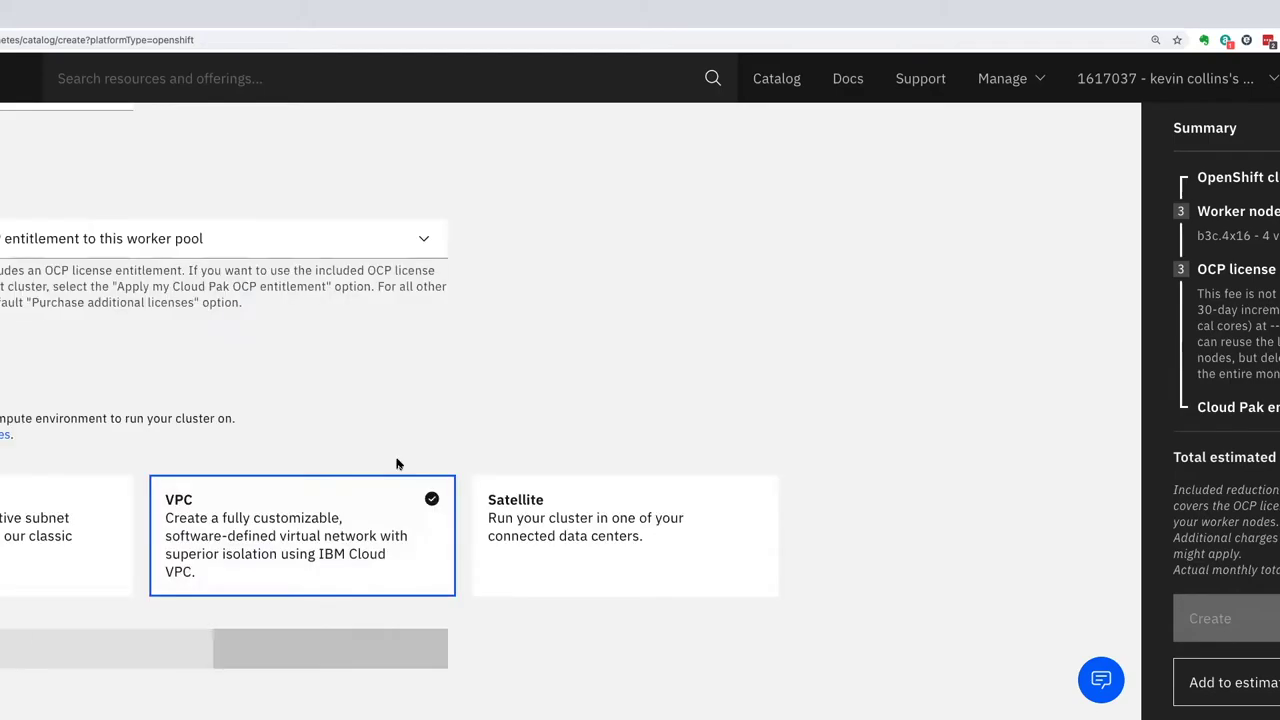
Examine the VPC infrastructure settings, including the Gen 2 VPC, the Washington DC worker zones and their subnets.
{"action": "scroll", "coordinate": [428, 383], "scroll_direction": "down", "scroll_amount": 2}
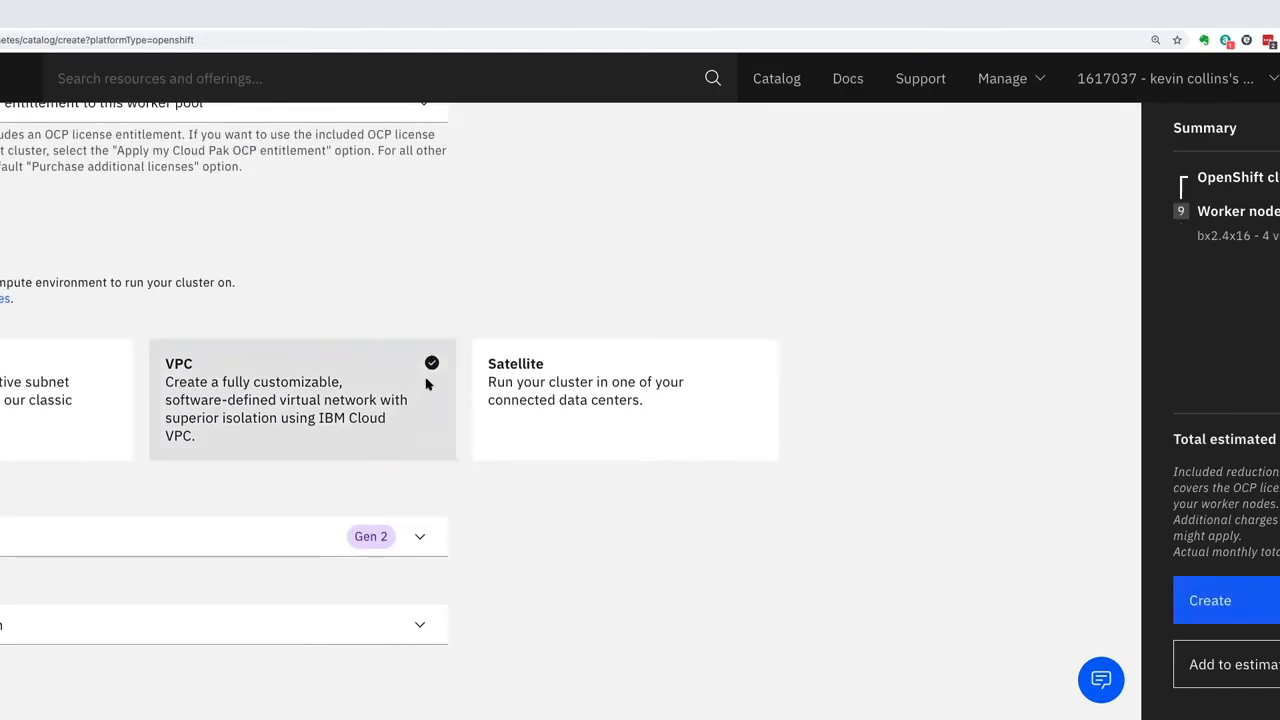
{"action": "scroll", "coordinate": [623, 536], "scroll_direction": "down", "scroll_amount": 2}
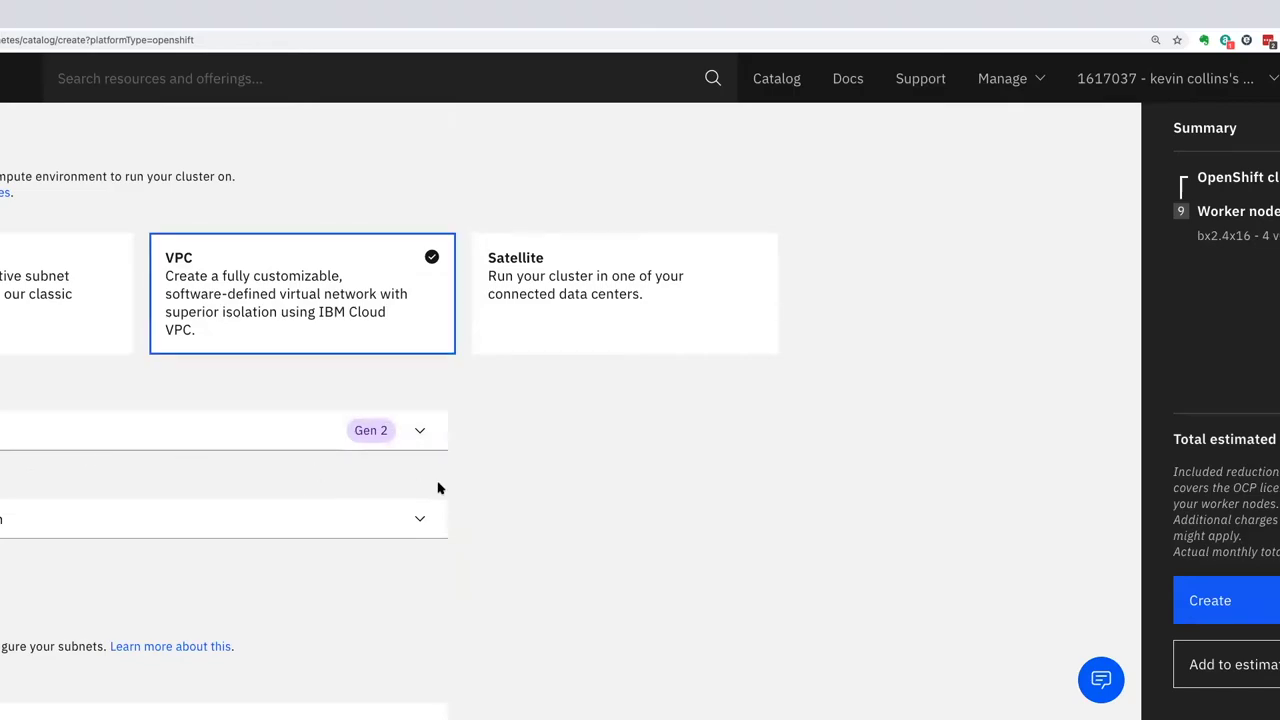
{"action": "scroll", "coordinate": [577, 488], "scroll_direction": "down", "scroll_amount": 1}
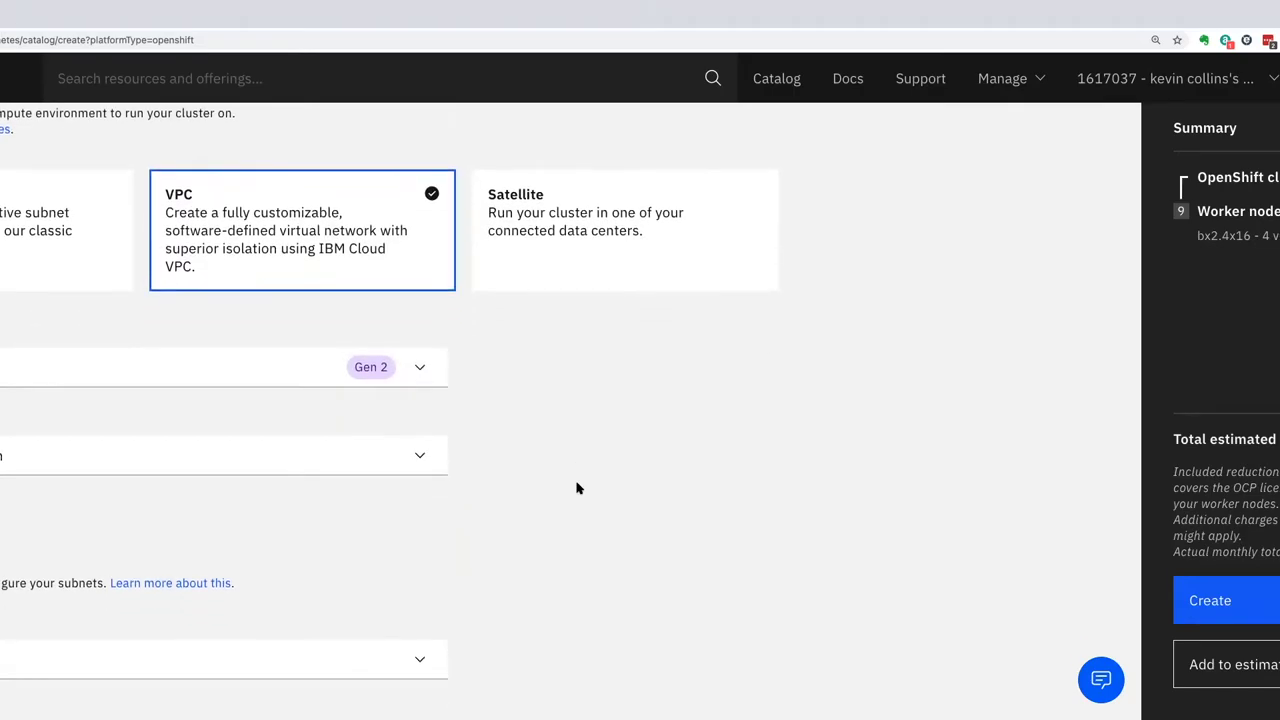
{"action": "scroll", "coordinate": [577, 488], "scroll_direction": "down", "scroll_amount": 1}
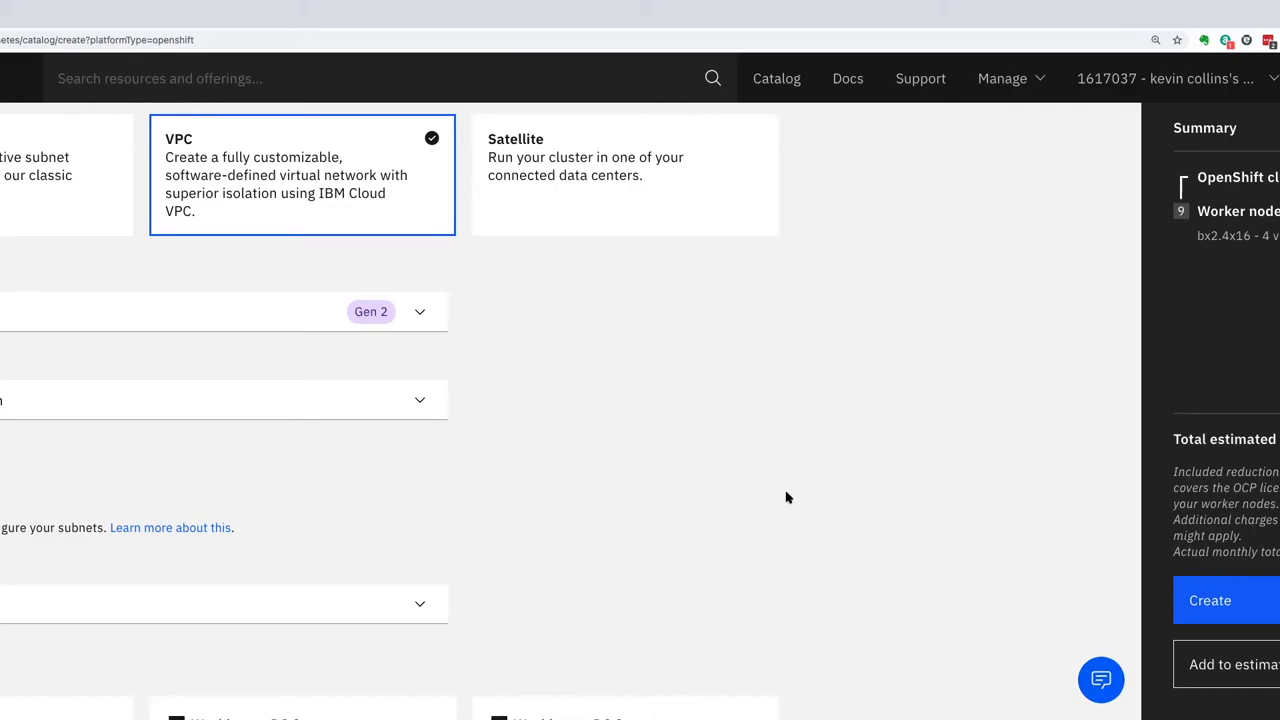
{"action": "scroll", "coordinate": [786, 495], "scroll_direction": "down", "scroll_amount": 2}
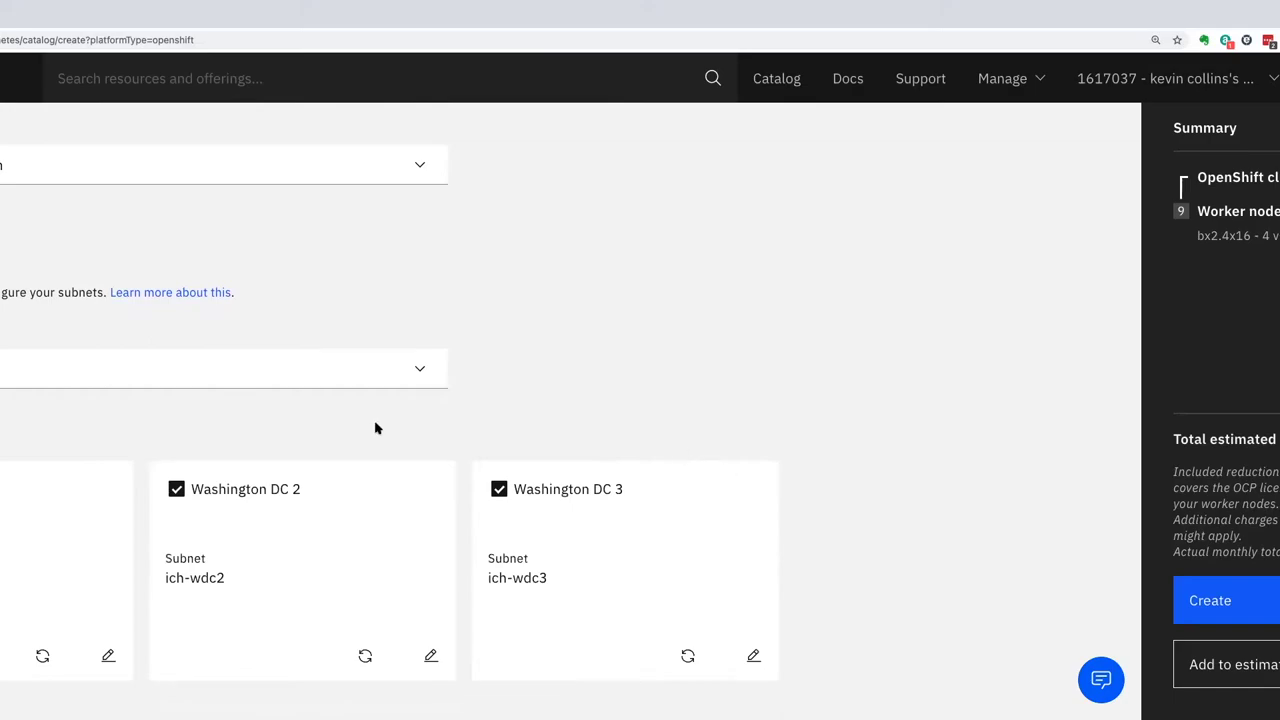
{"action": "scroll", "coordinate": [420, 495], "scroll_direction": "down", "scroll_amount": 1}
{"action": "scroll", "coordinate": [420, 495], "scroll_direction": "up", "scroll_amount": 1}
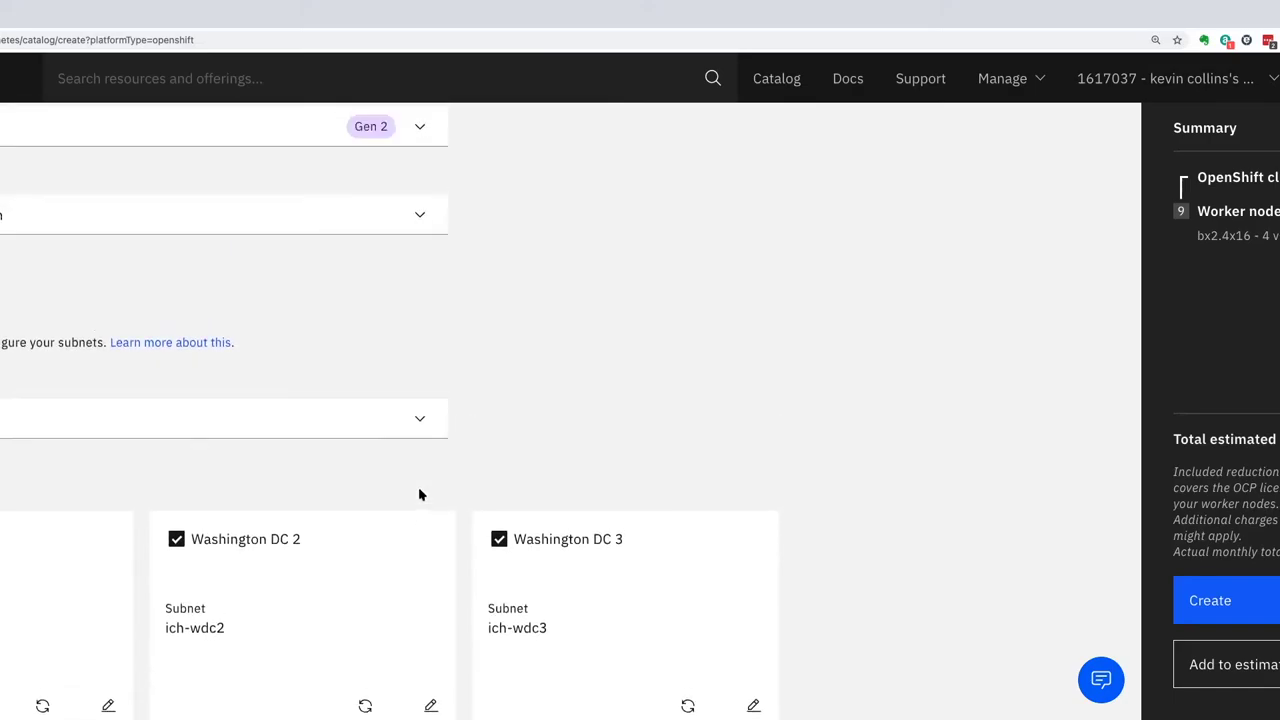
{"action": "scroll", "coordinate": [420, 495], "scroll_direction": "down", "scroll_amount": 2}
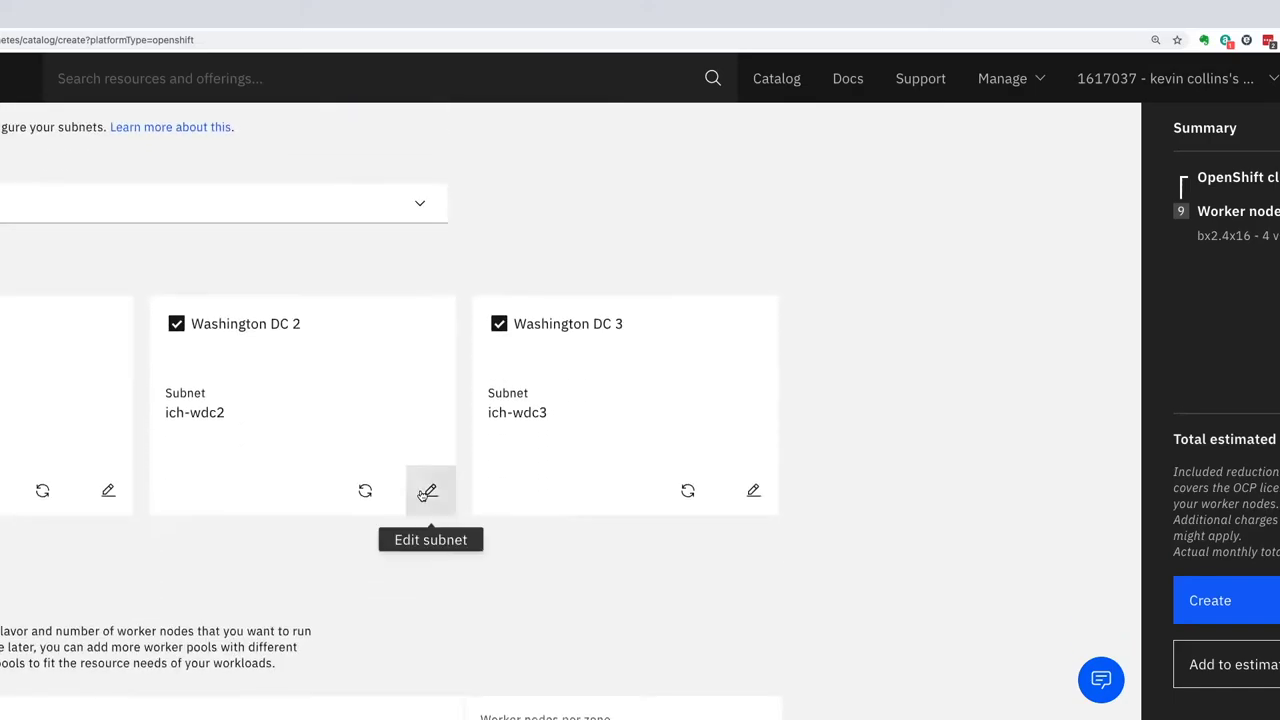
{"action": "scroll", "coordinate": [666, 248], "scroll_direction": "up", "scroll_amount": 1}
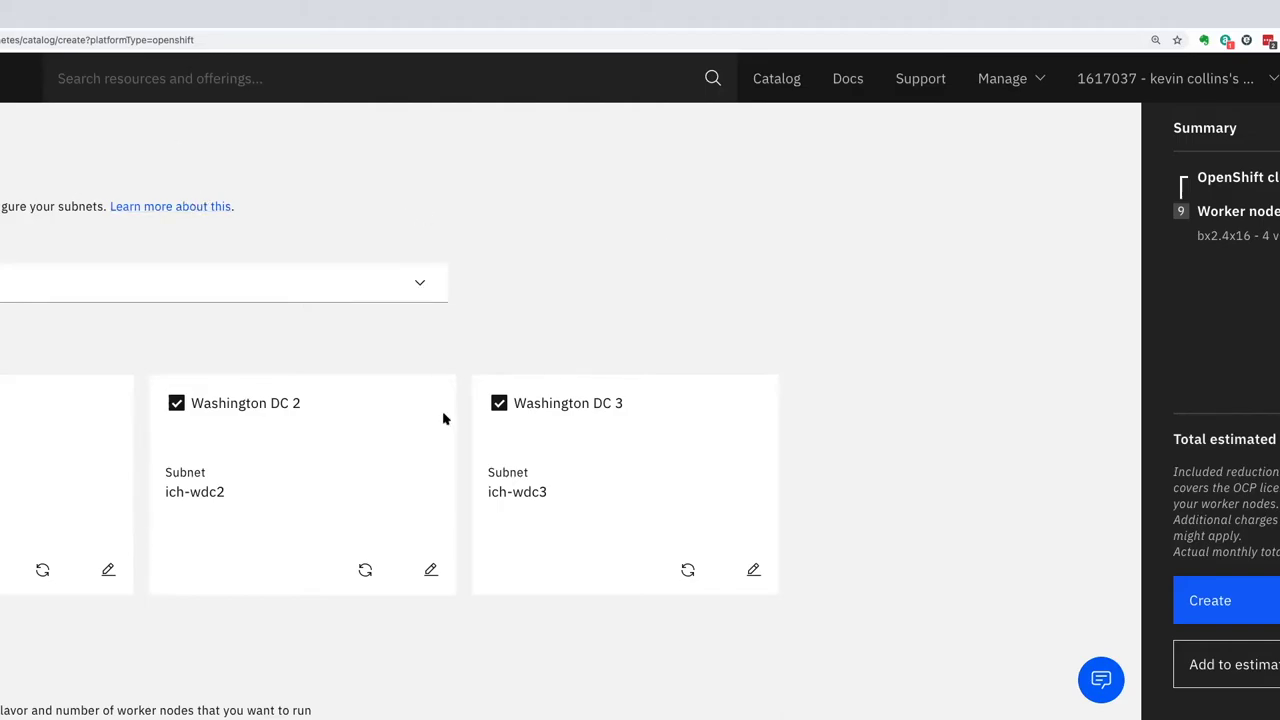
{"action": "scroll", "coordinate": [446, 440], "scroll_direction": "down", "scroll_amount": 1}
{"action": "left_click_drag", "start_coordinate": [163, 398], "coordinate": [226, 426]}
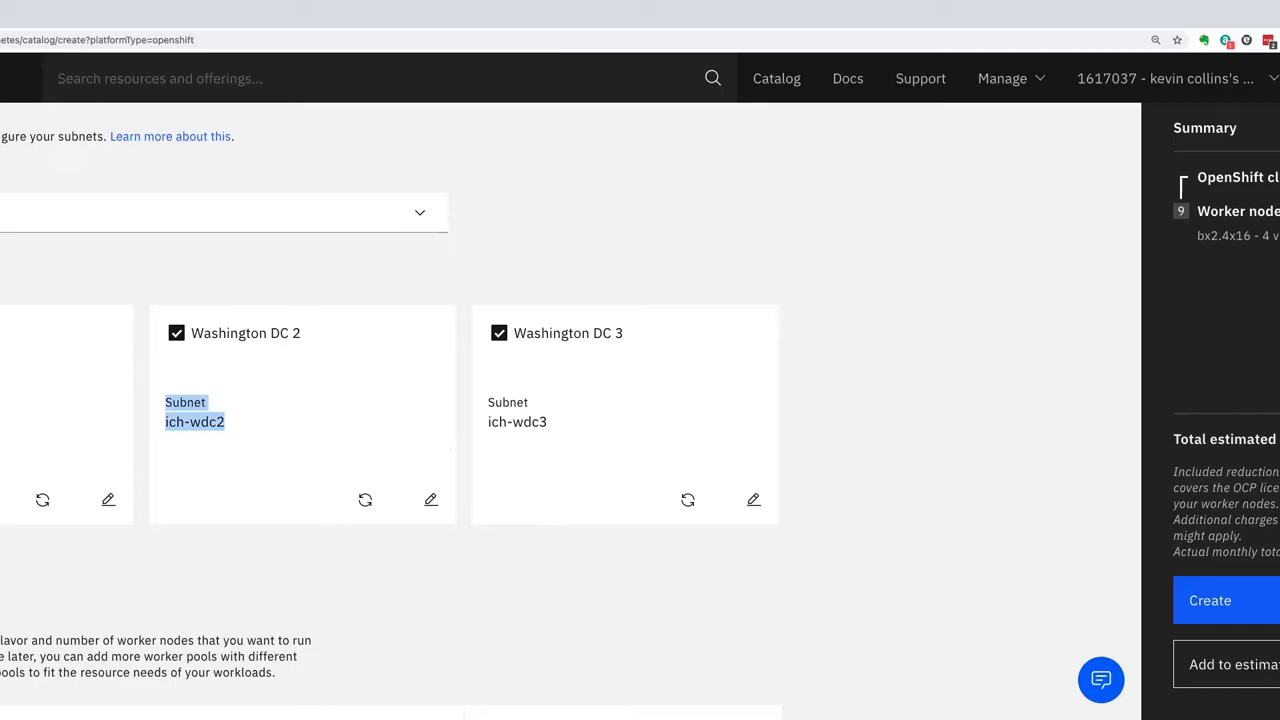
{"action": "scroll", "coordinate": [243, 400], "scroll_direction": "down", "scroll_amount": 1}
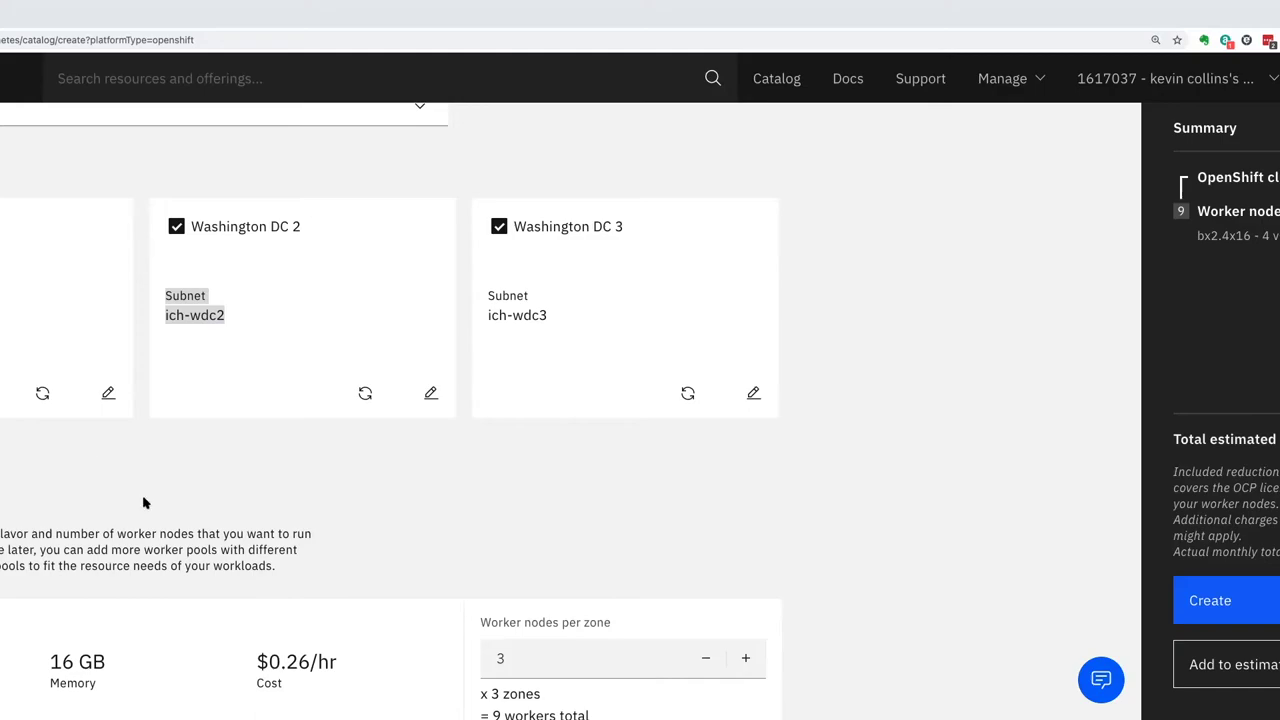
Change the worker pool flavor to bx2.16x64 with 16 vCPUs and 64GB memory, and save it.
{"action": "scroll", "coordinate": [326, 497], "scroll_direction": "down", "scroll_amount": 5}
{"action": "scroll", "coordinate": [326, 497], "scroll_direction": "up", "scroll_amount": 1}
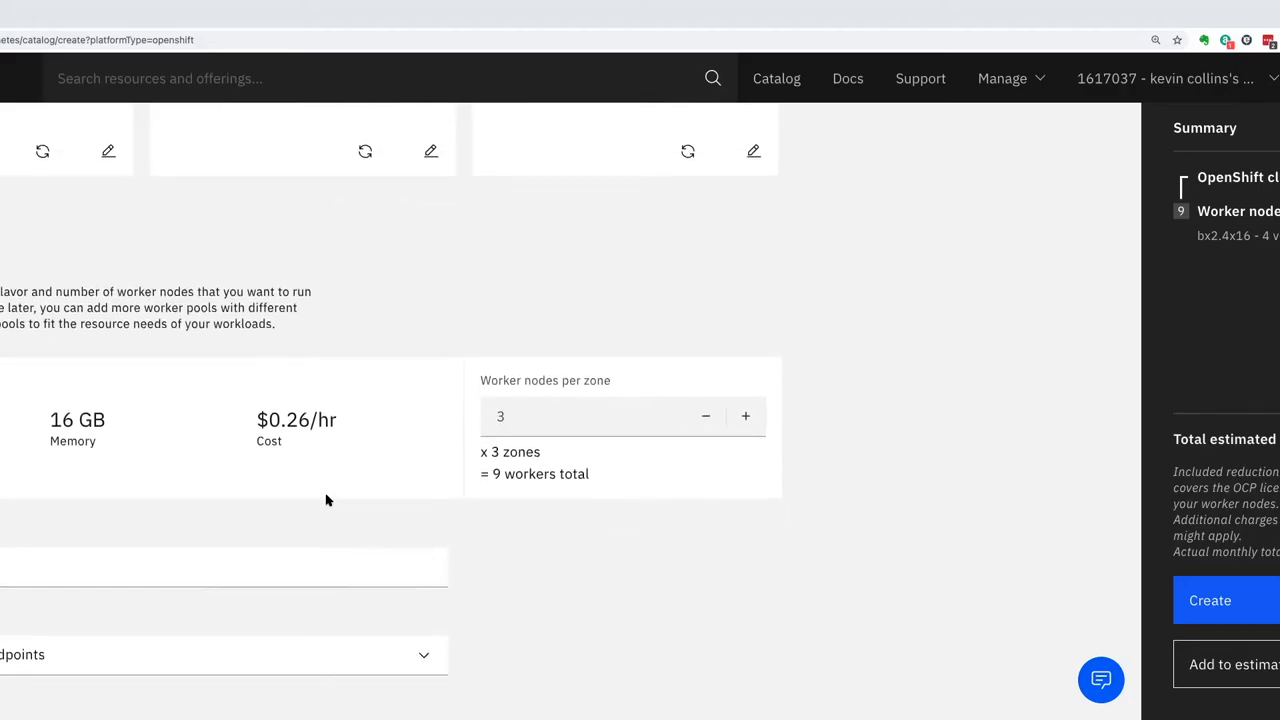
{"action": "scroll", "coordinate": [326, 497], "scroll_direction": "down", "scroll_amount": 2}
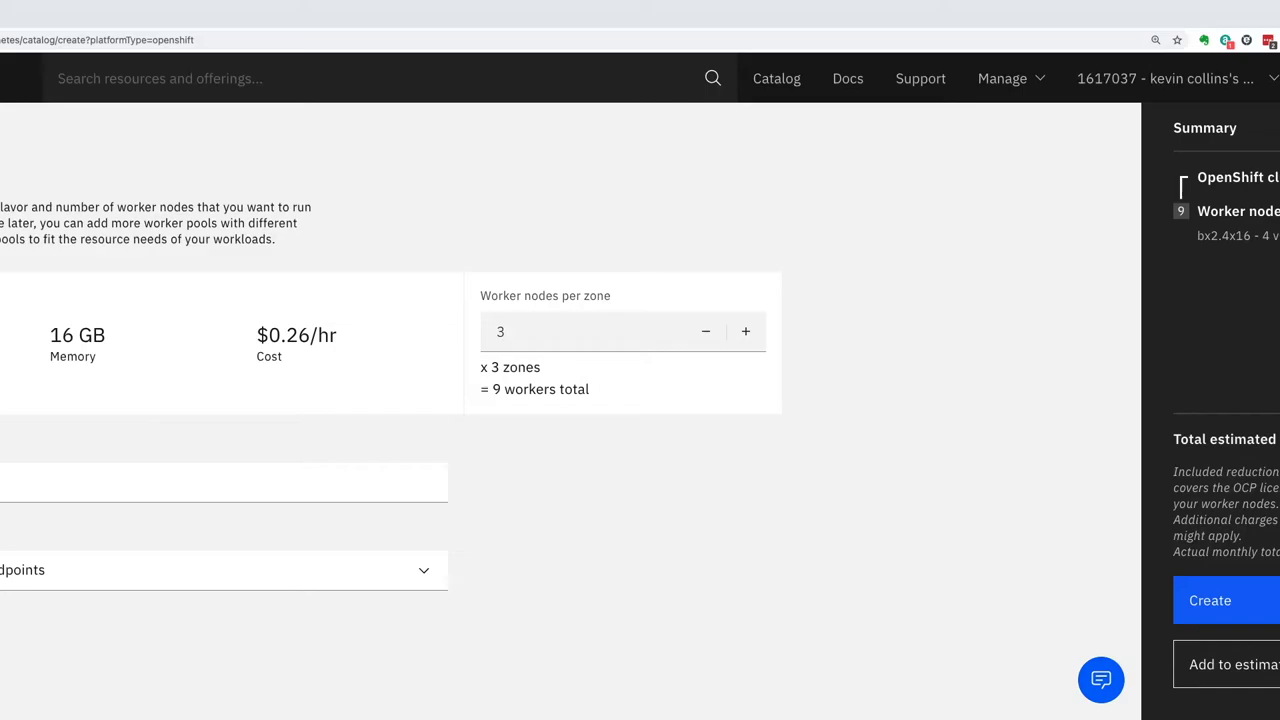
{"action": "scroll", "coordinate": [234, 517], "scroll_direction": "down", "scroll_amount": 1}
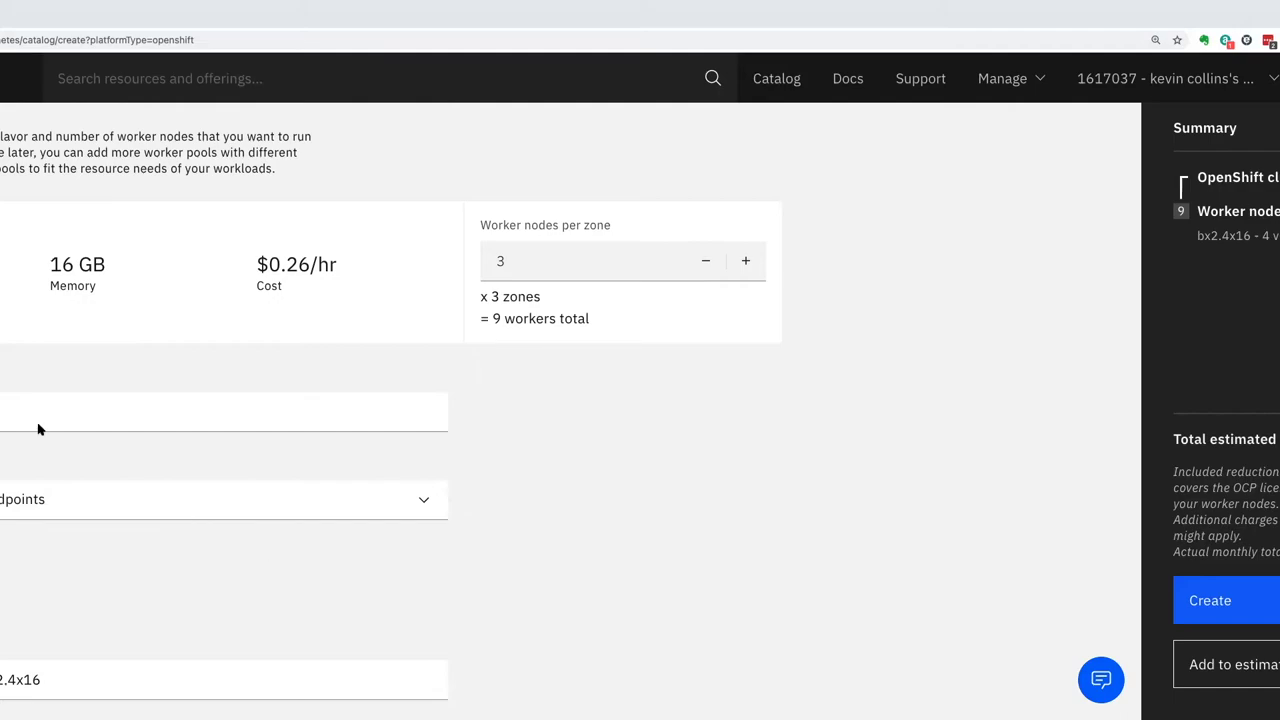
{"action": "scroll", "coordinate": [391, 423], "scroll_direction": "up", "scroll_amount": 1}
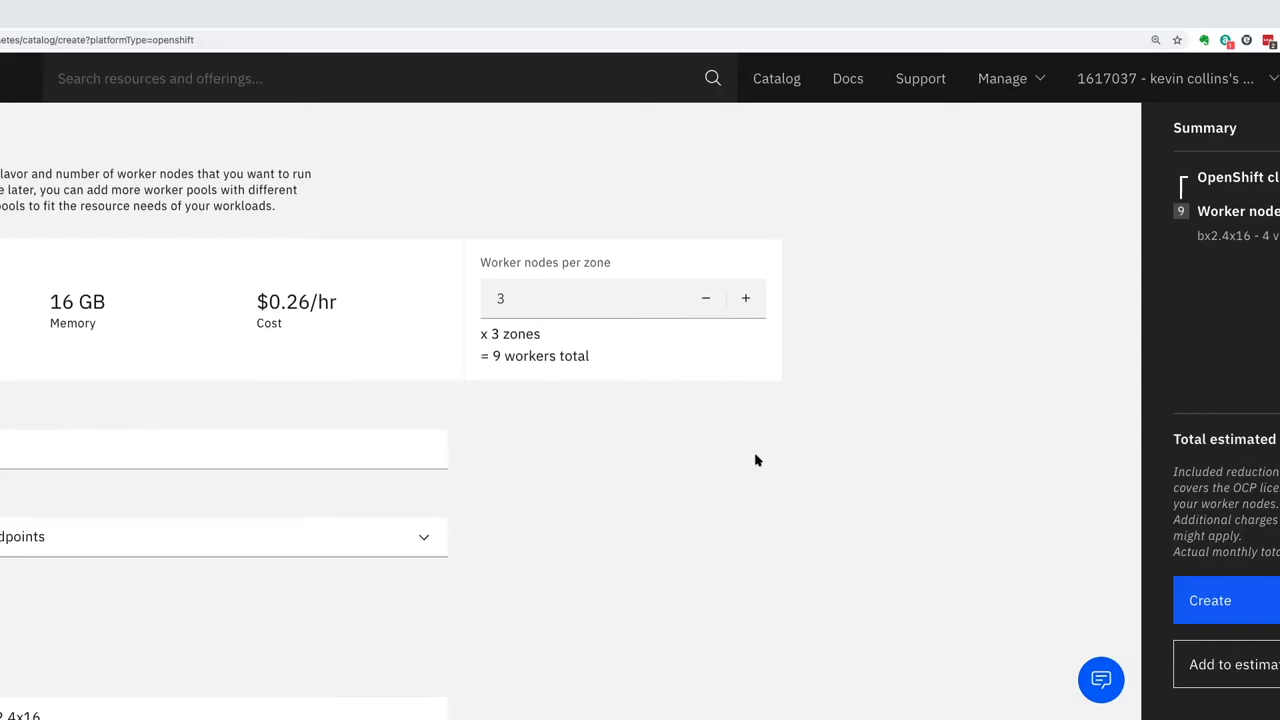
{"action": "scroll", "coordinate": [757, 457], "scroll_direction": "up", "scroll_amount": 3}
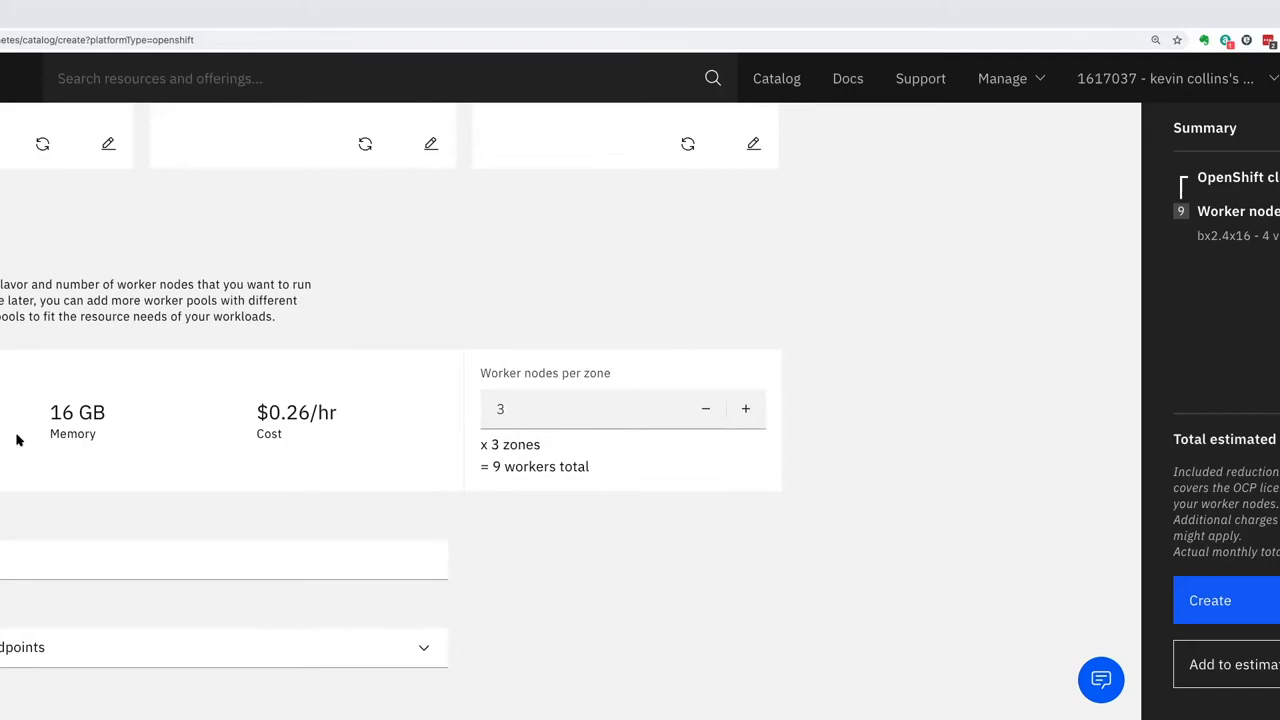
{"action": "left_click", "coordinate": [10, 372]}
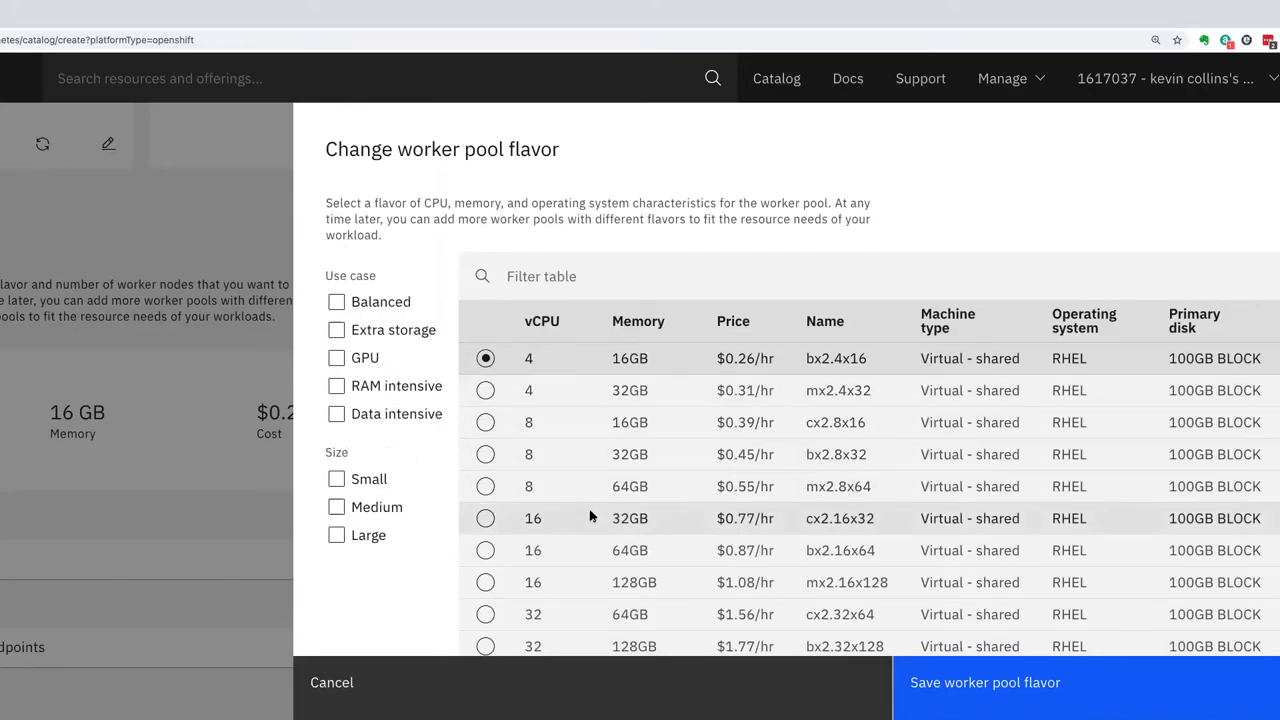
{"action": "scroll", "coordinate": [590, 515], "scroll_direction": "down", "scroll_amount": 1}
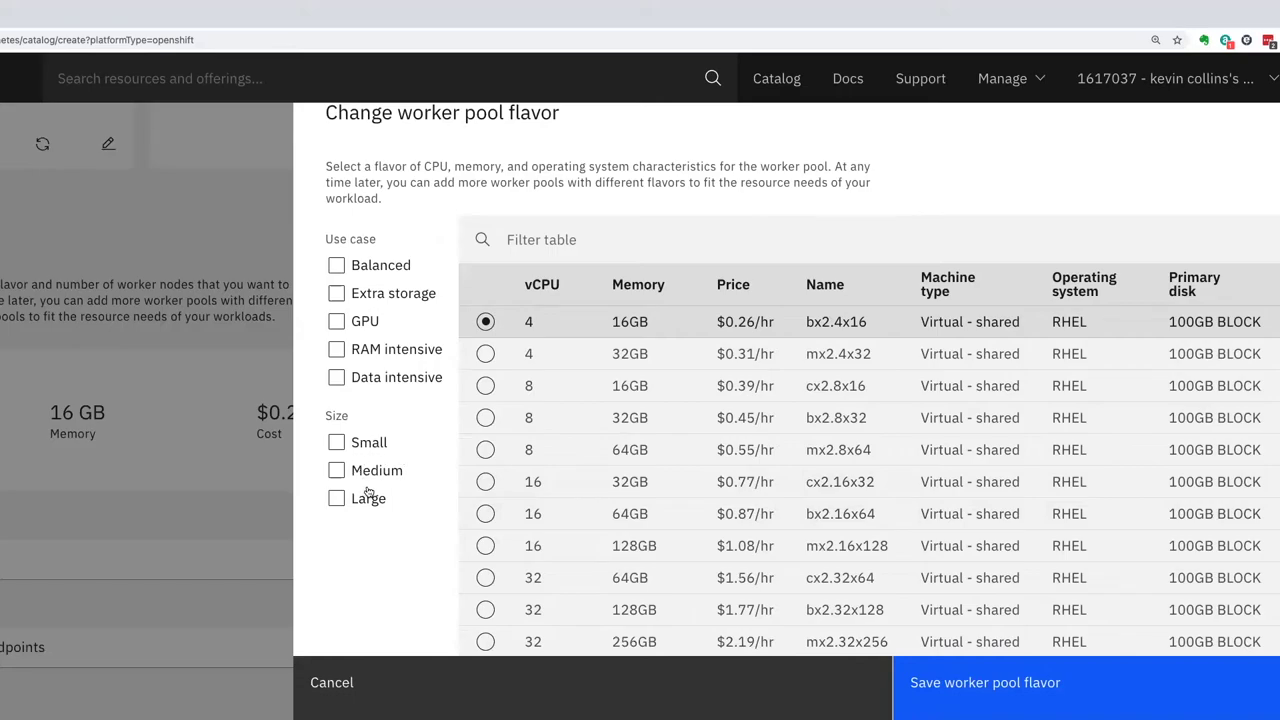
{"action": "scroll", "coordinate": [576, 492], "scroll_direction": "down", "scroll_amount": 2}
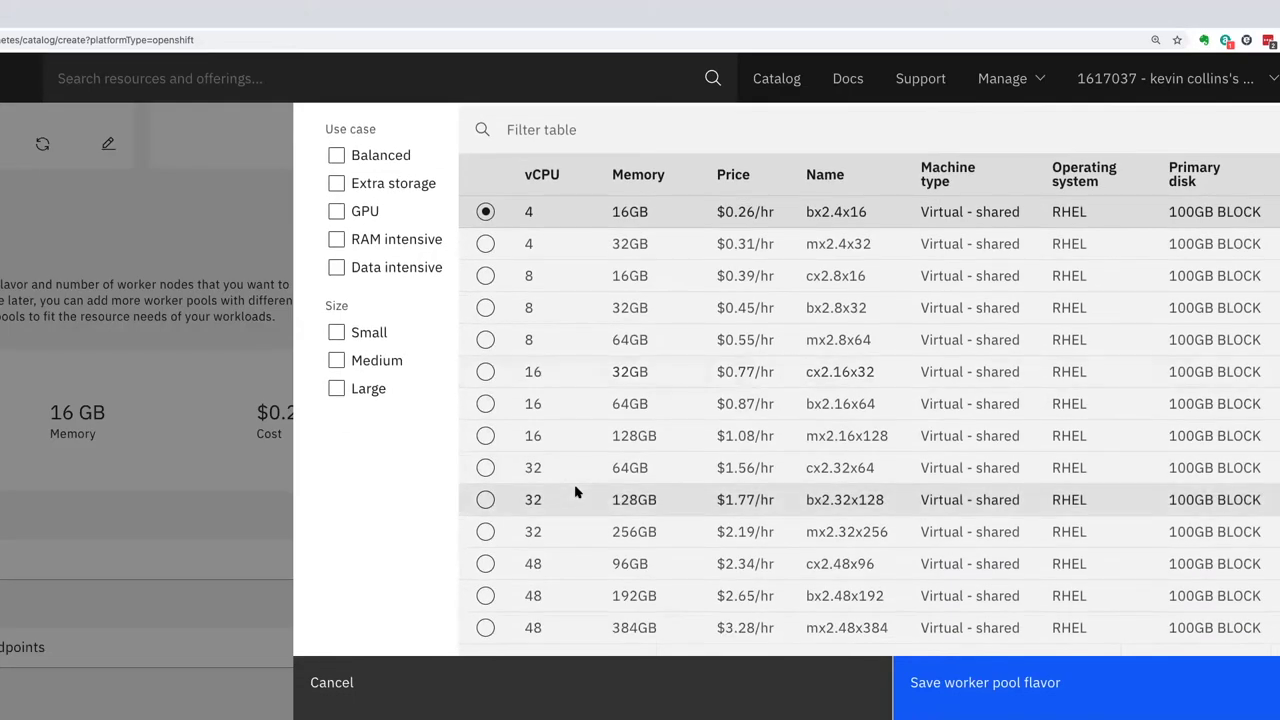
{"action": "scroll", "coordinate": [576, 492], "scroll_direction": "up", "scroll_amount": 1}
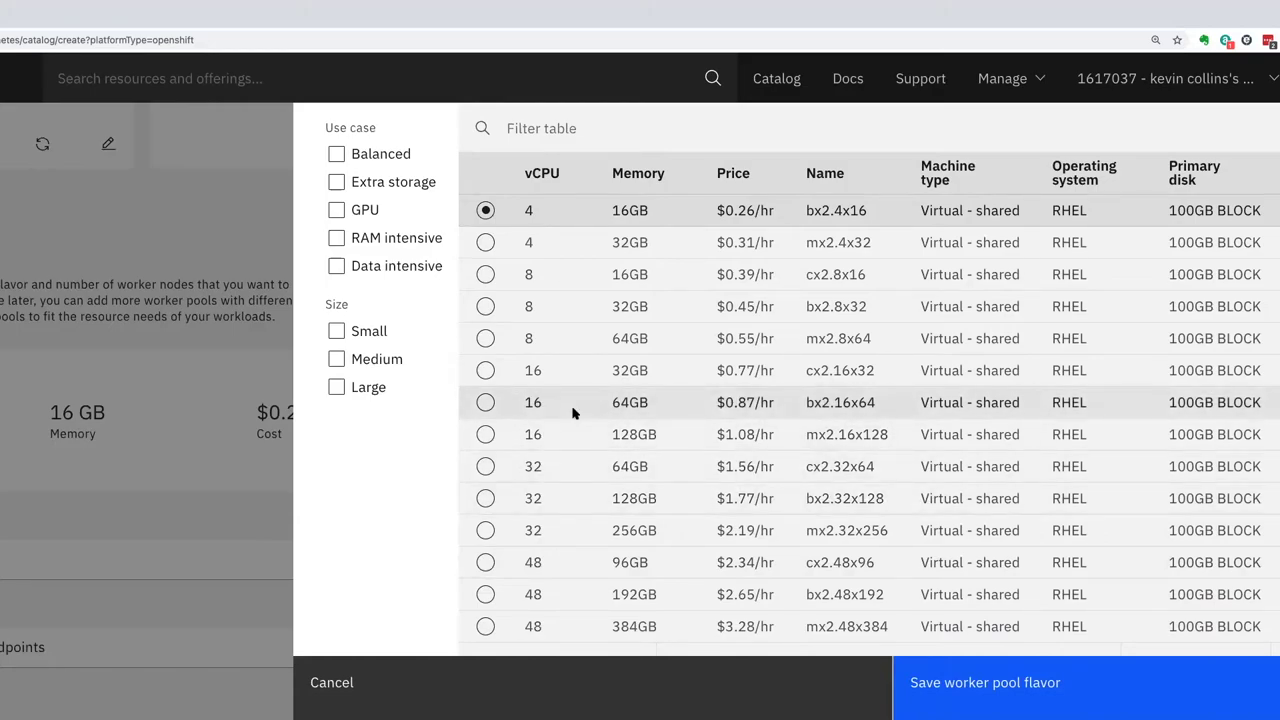
{"action": "left_click", "coordinate": [485, 402]}
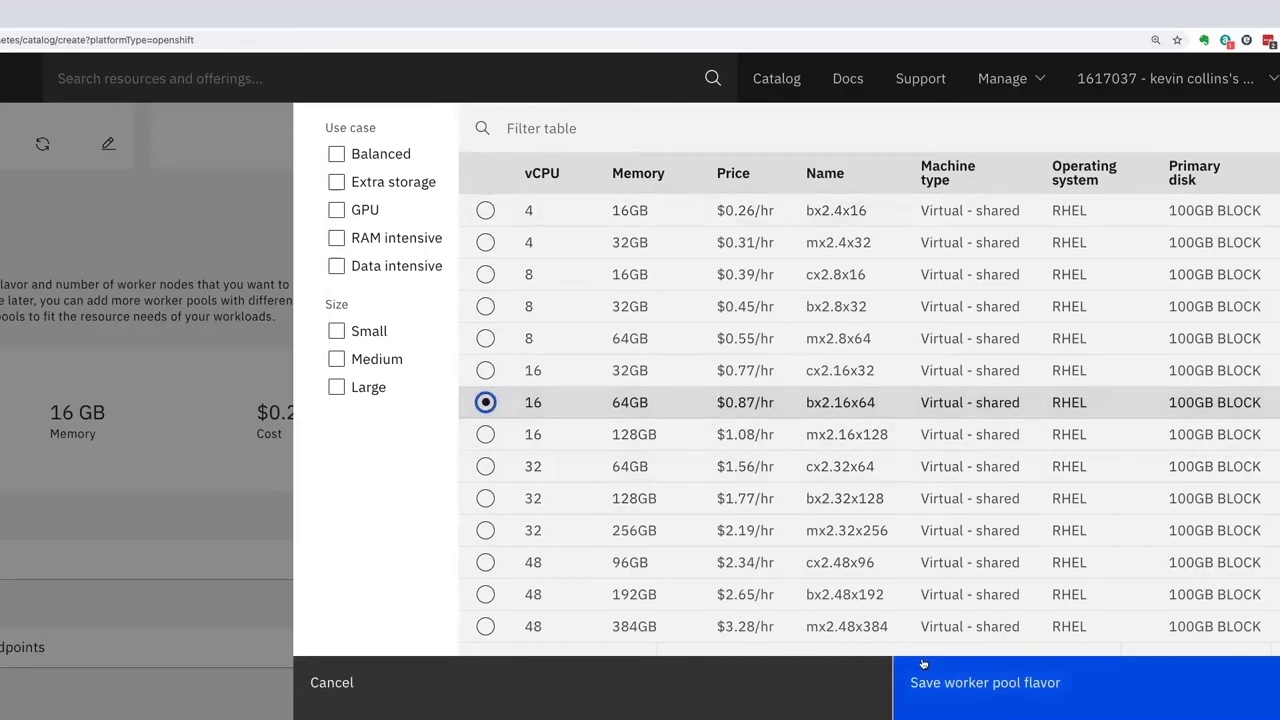
{"action": "left_click", "coordinate": [942, 690]}
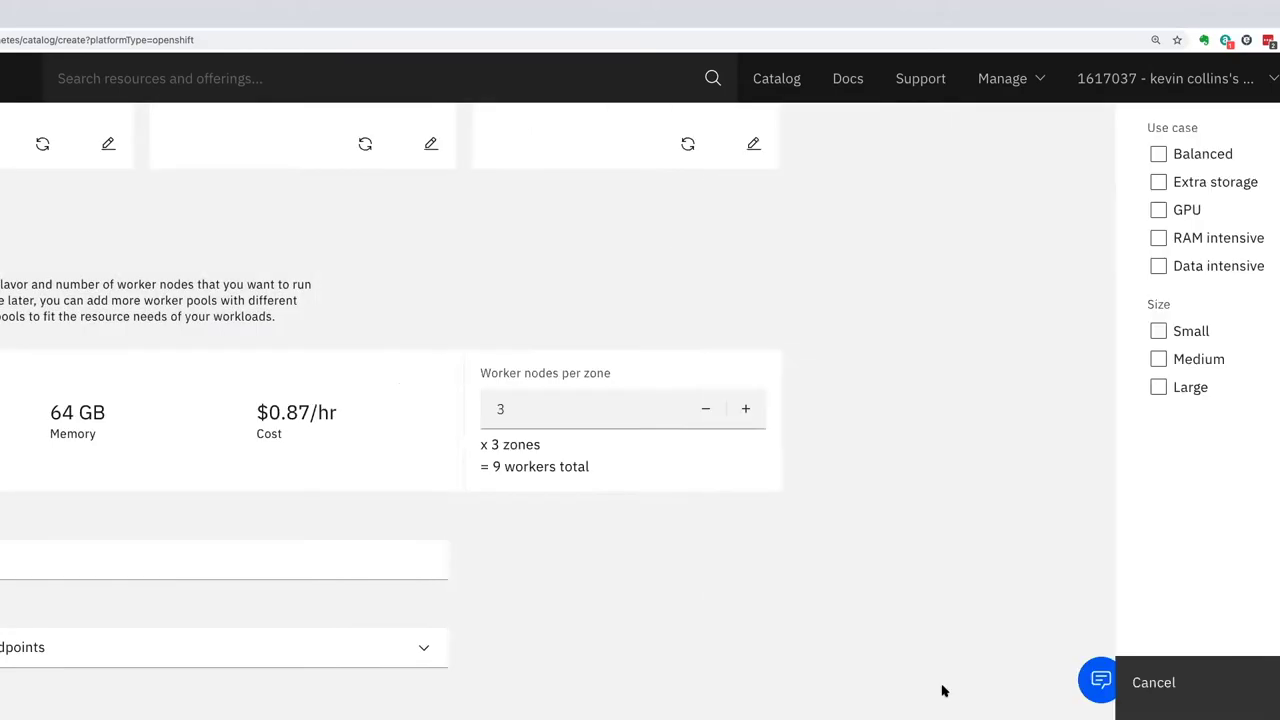
Set the worker nodes per zone to 2 and create the OpenShift cluster, keeping the suggested cluster name.
{"action": "left_click", "coordinate": [707, 415]}
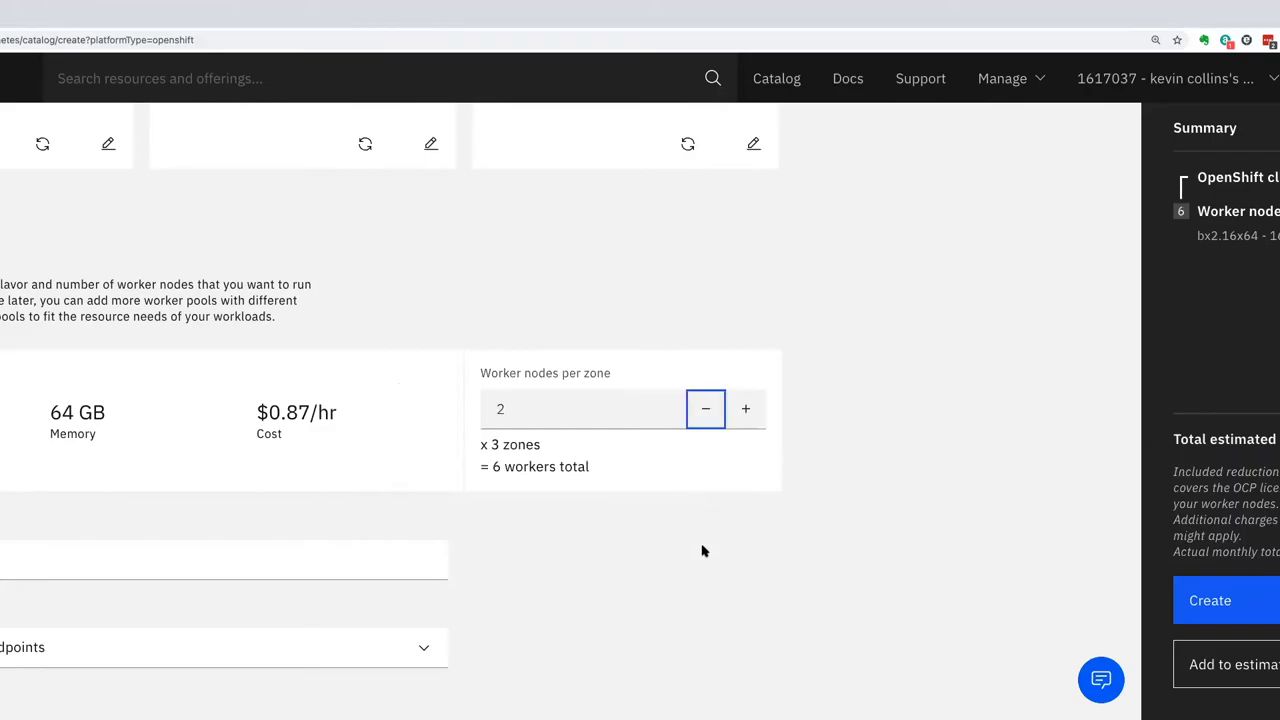
{"action": "scroll", "coordinate": [702, 551], "scroll_direction": "down", "scroll_amount": 3}
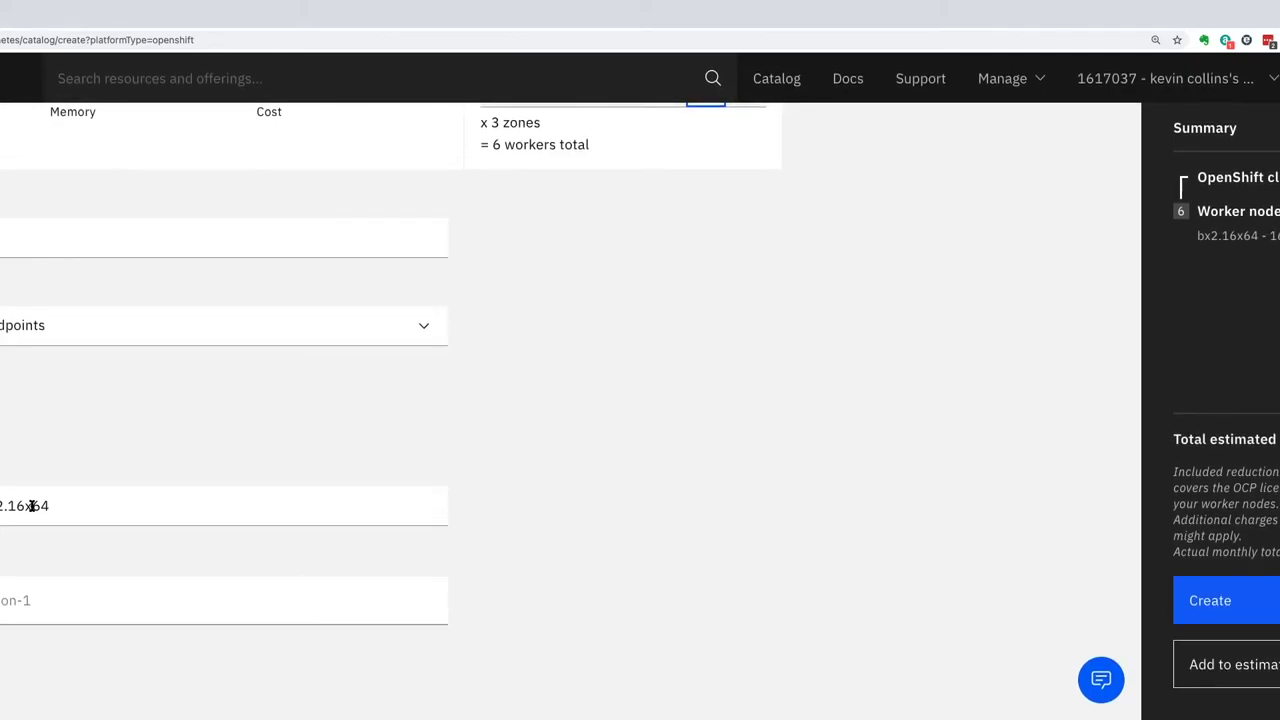
{"action": "left_click", "coordinate": [72, 505]}
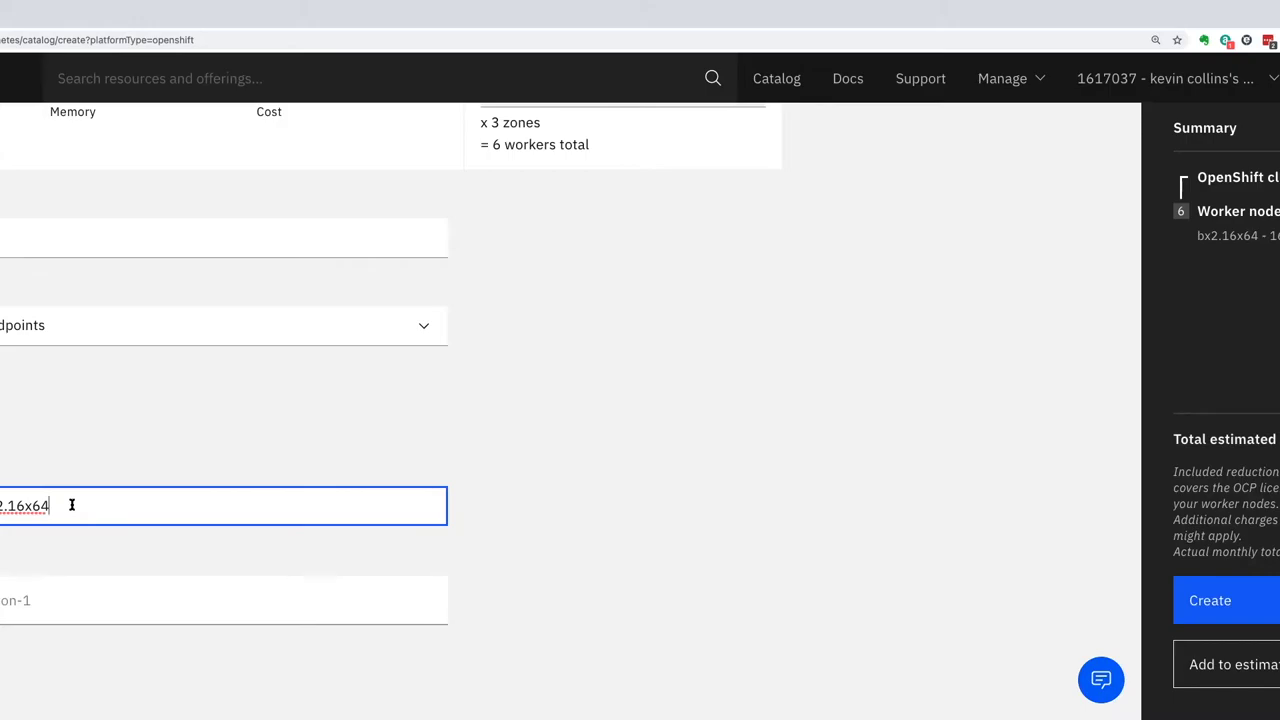
{"action": "left_click", "coordinate": [1273, 598]}
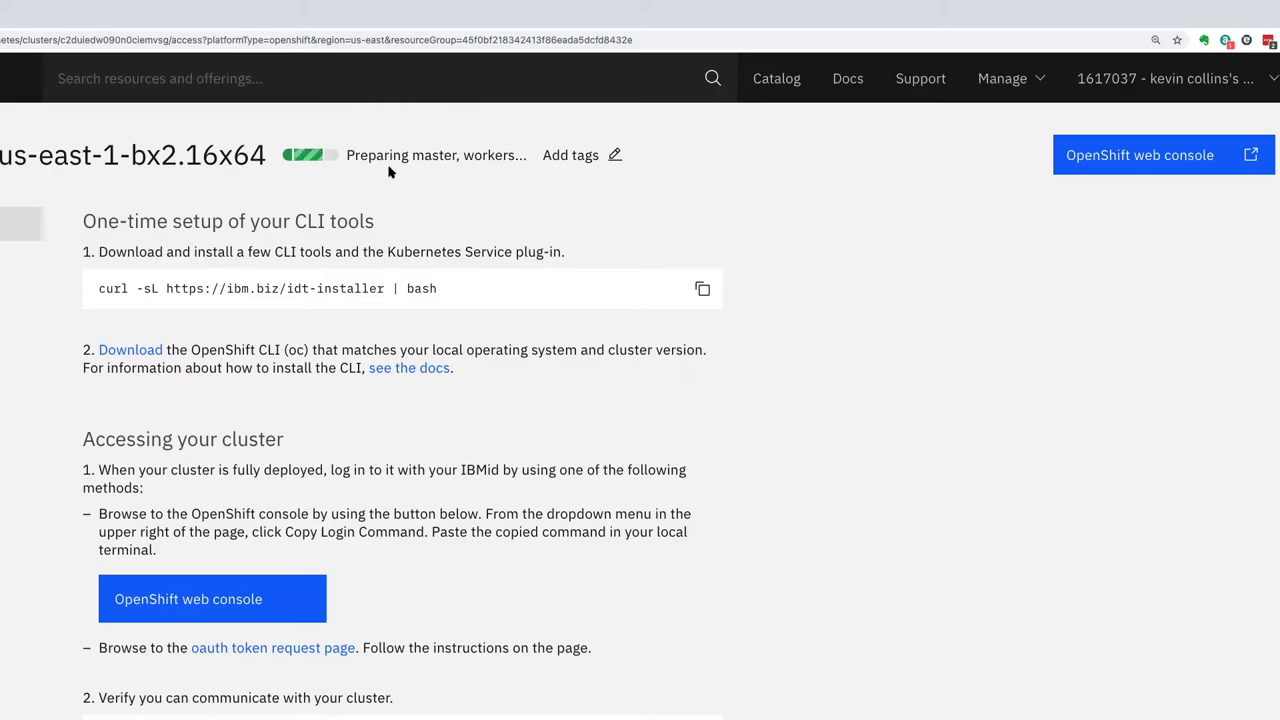
Search the catalog for "cloud pak" and open the Cloud Pak for Data product page to its installation settings.
{"action": "left_click", "coordinate": [775, 79]}
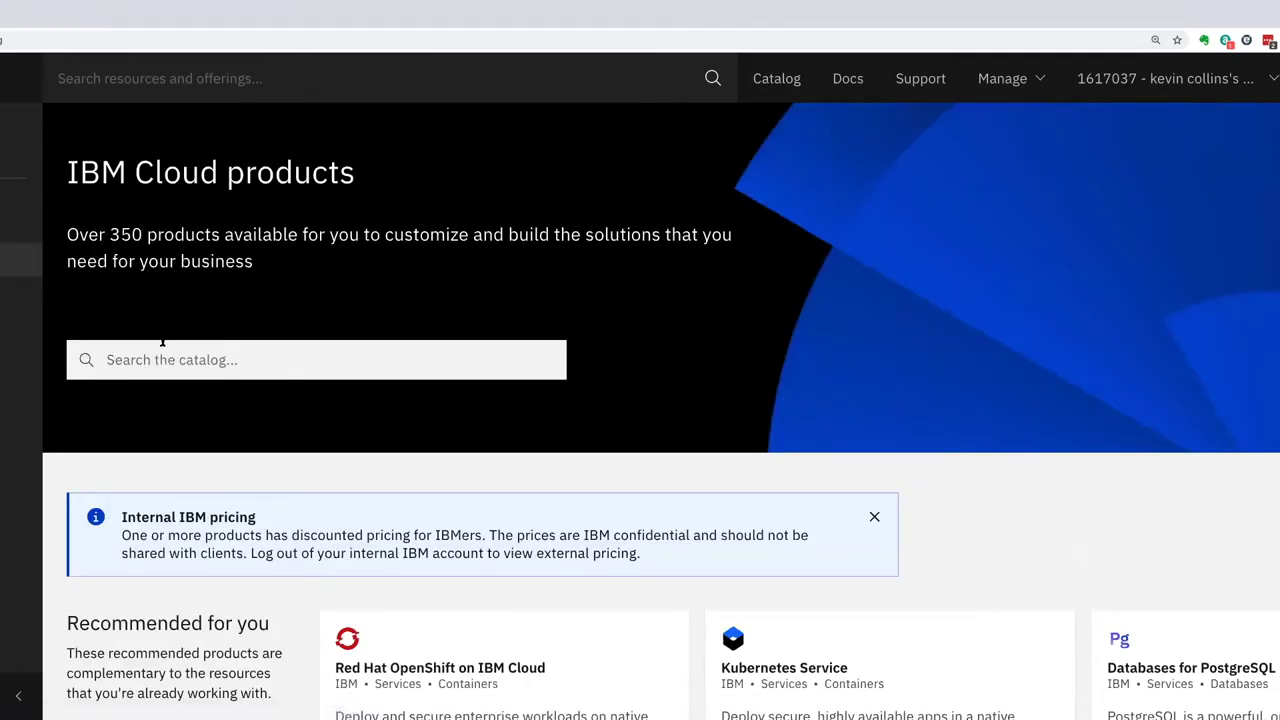
{"action": "left_click", "coordinate": [156, 353]}
{"action": "type", "text": "cloud pak"}
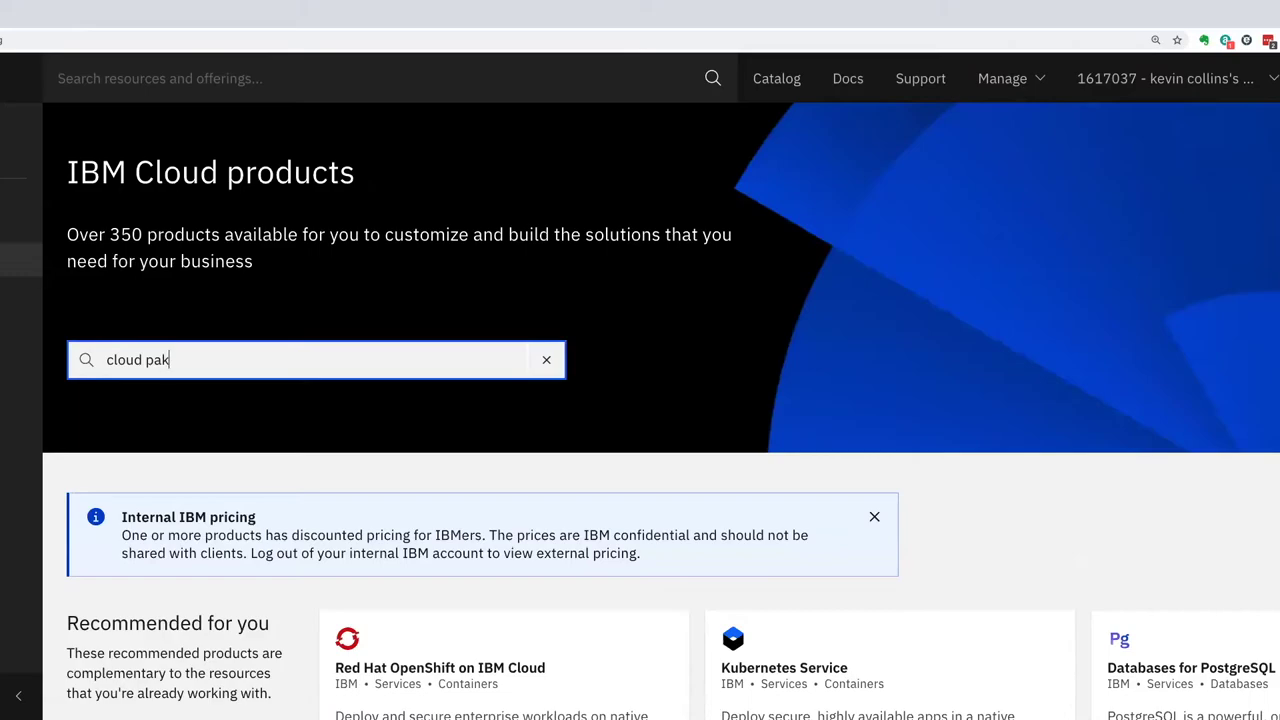
{"action": "key", "text": "Return"}
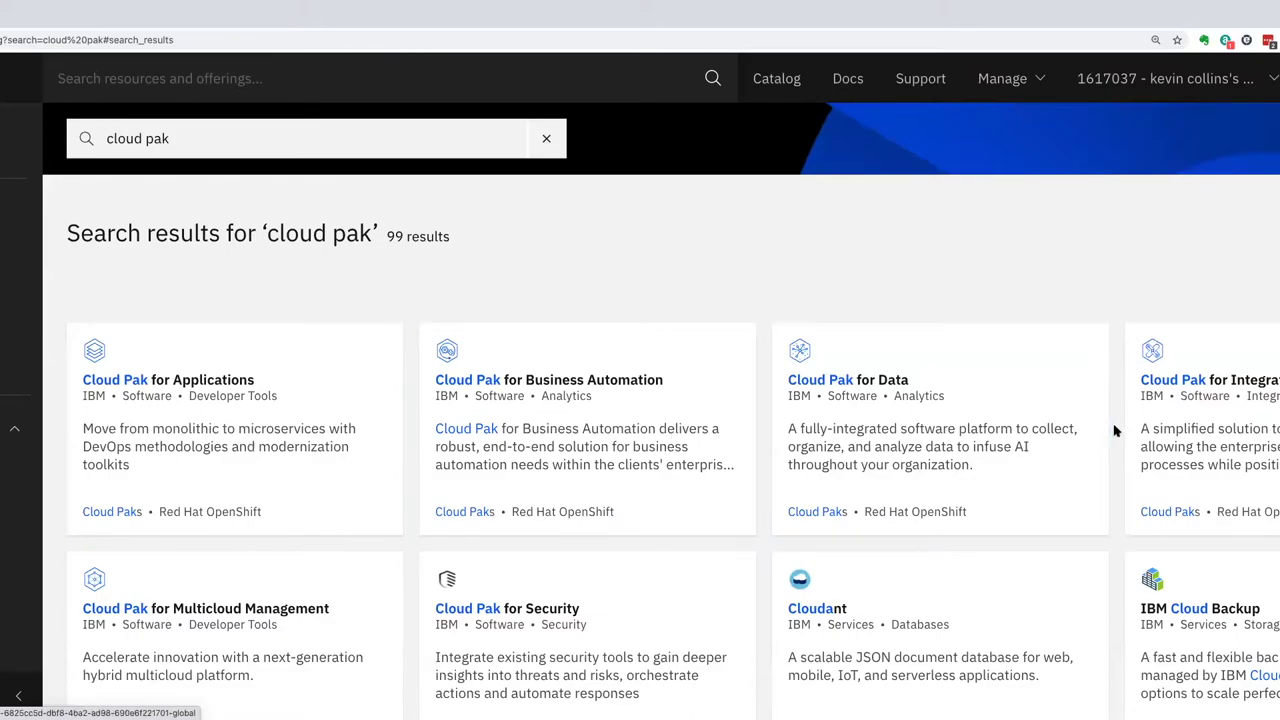
{"action": "scroll", "coordinate": [1165, 427], "scroll_direction": "down", "scroll_amount": 1}
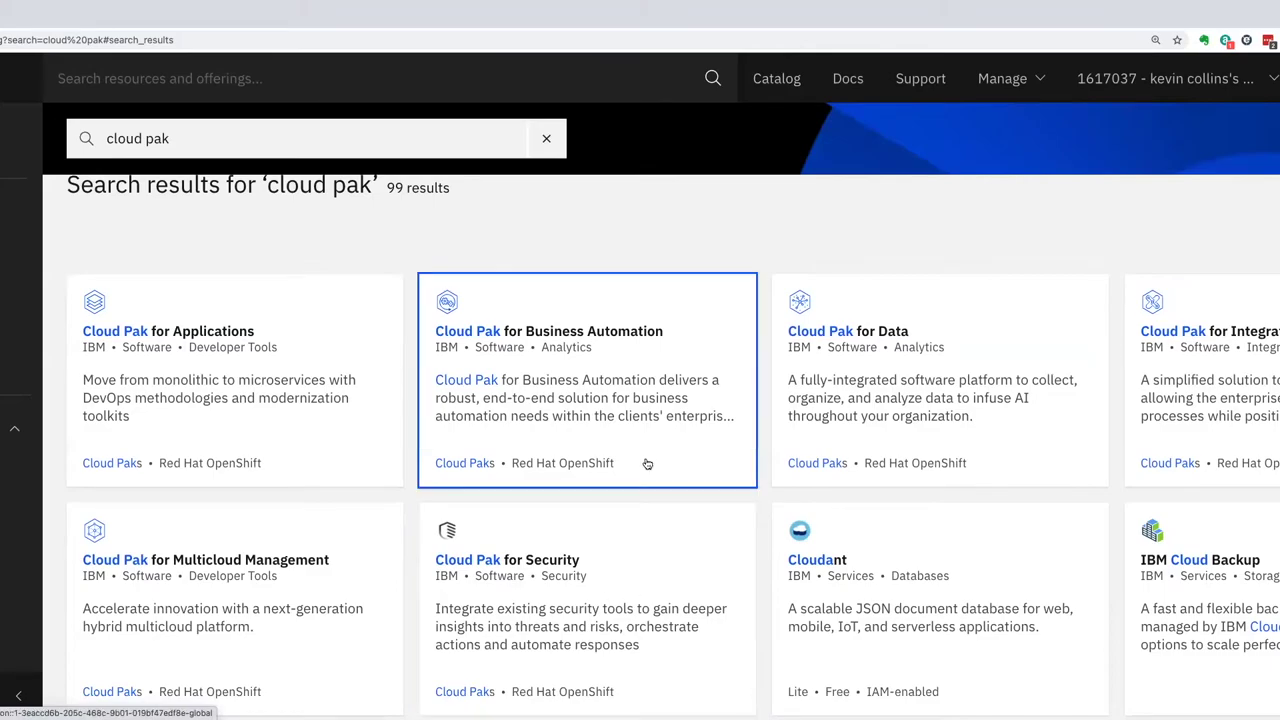
{"action": "scroll", "coordinate": [646, 462], "scroll_direction": "up", "scroll_amount": 1}
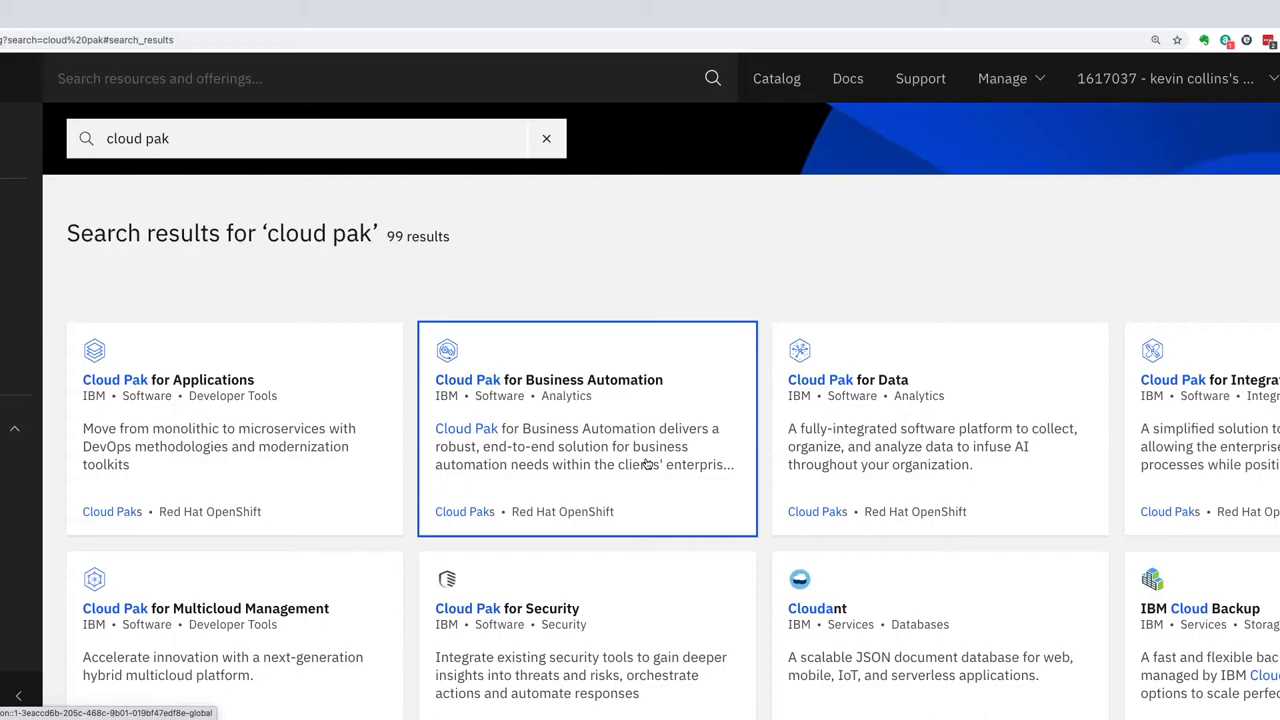
{"action": "left_click", "coordinate": [925, 448]}
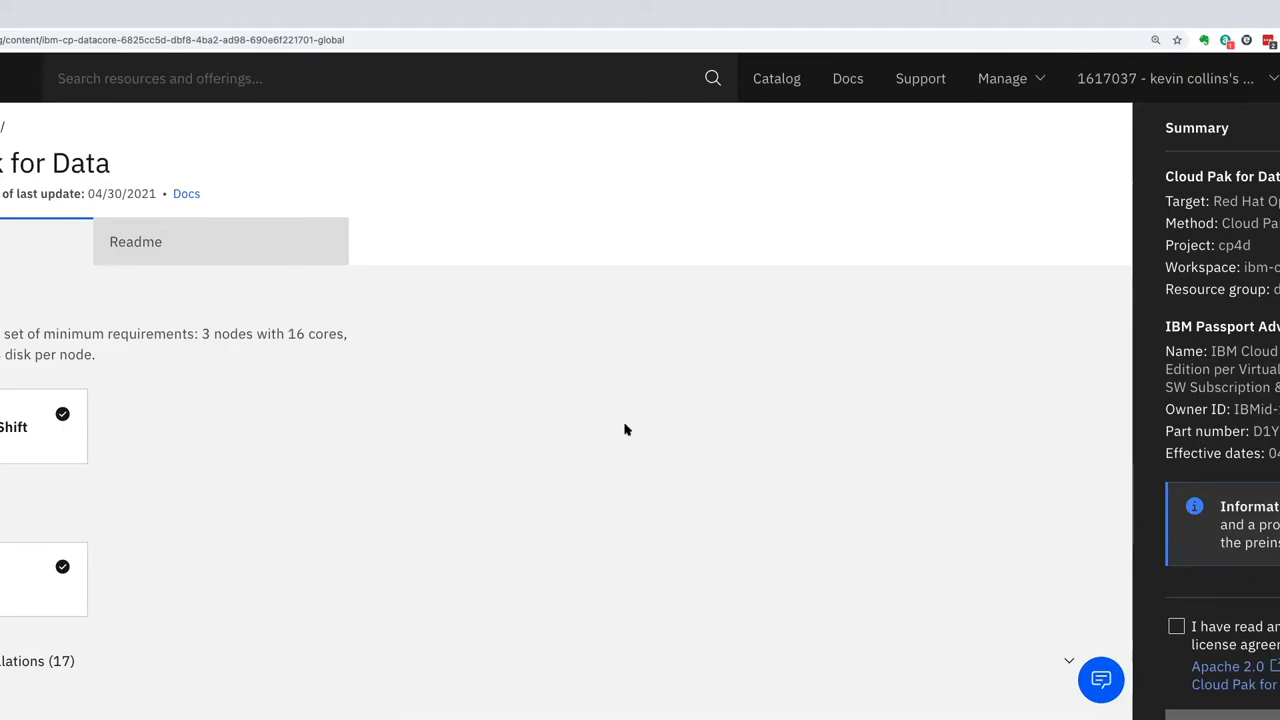
{"action": "scroll", "coordinate": [624, 429], "scroll_direction": "down", "scroll_amount": 4}
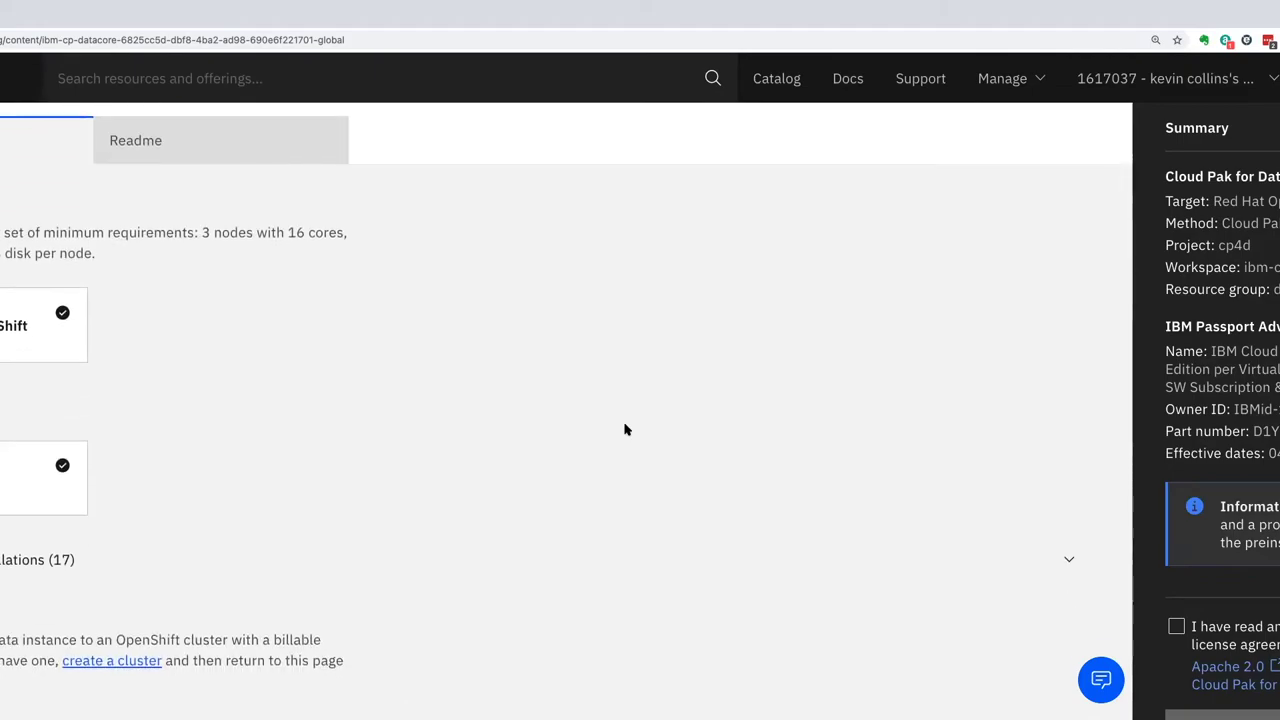
Select the mycluster-dal13-b3c.16x64 classic cluster in Dallas as the Cloud Pak for Data installation target.
{"action": "scroll", "coordinate": [624, 429], "scroll_direction": "down", "scroll_amount": 4}
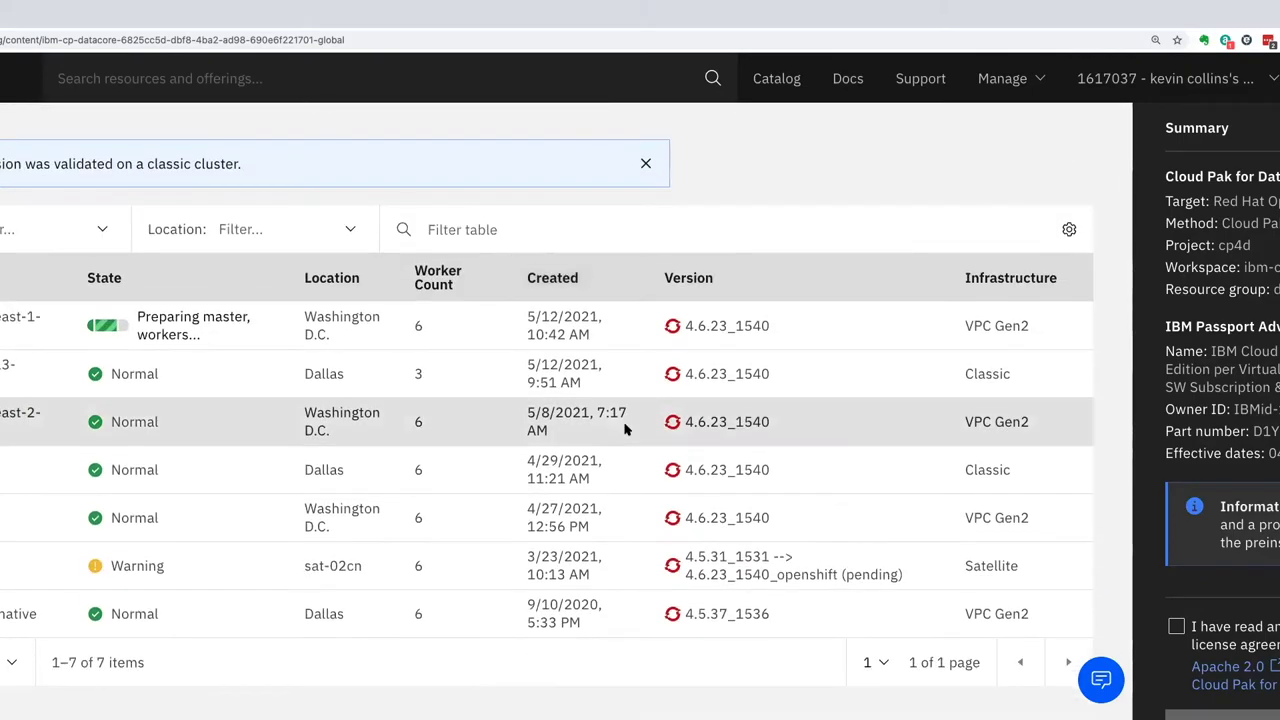
{"action": "scroll", "coordinate": [624, 429], "scroll_direction": "down", "scroll_amount": 1}
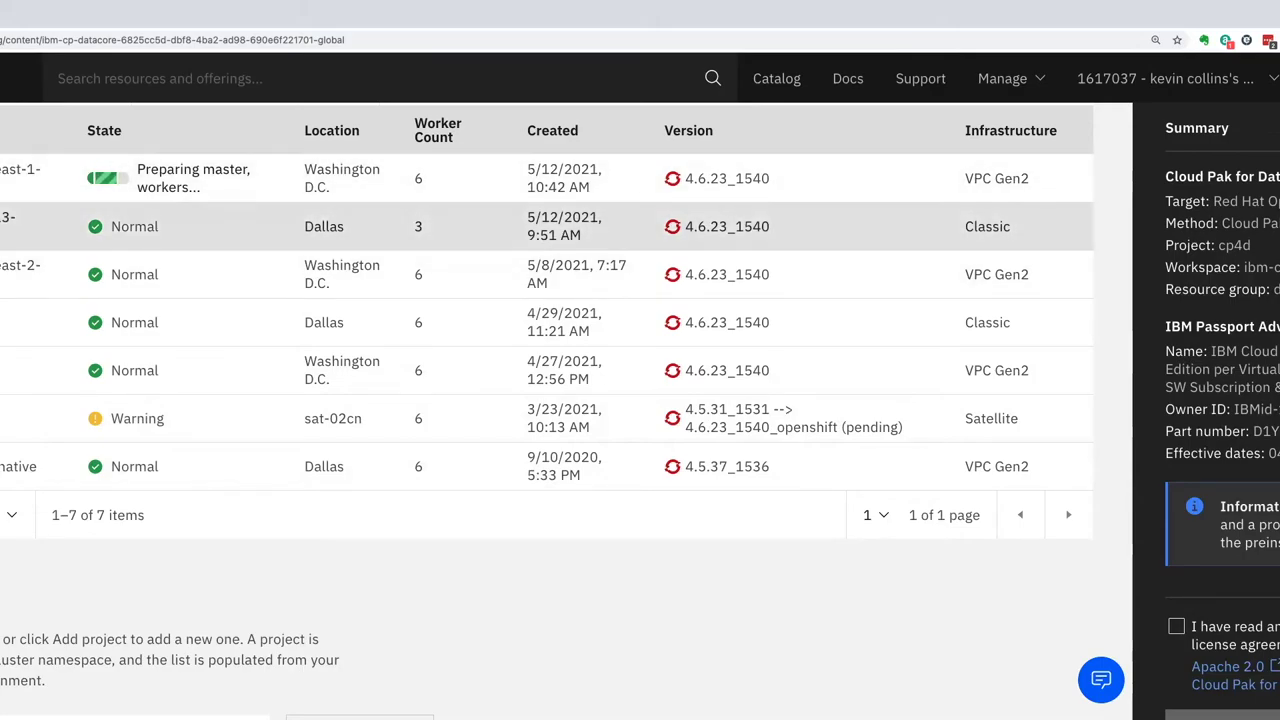
{"action": "left_click", "coordinate": [543, 232]}
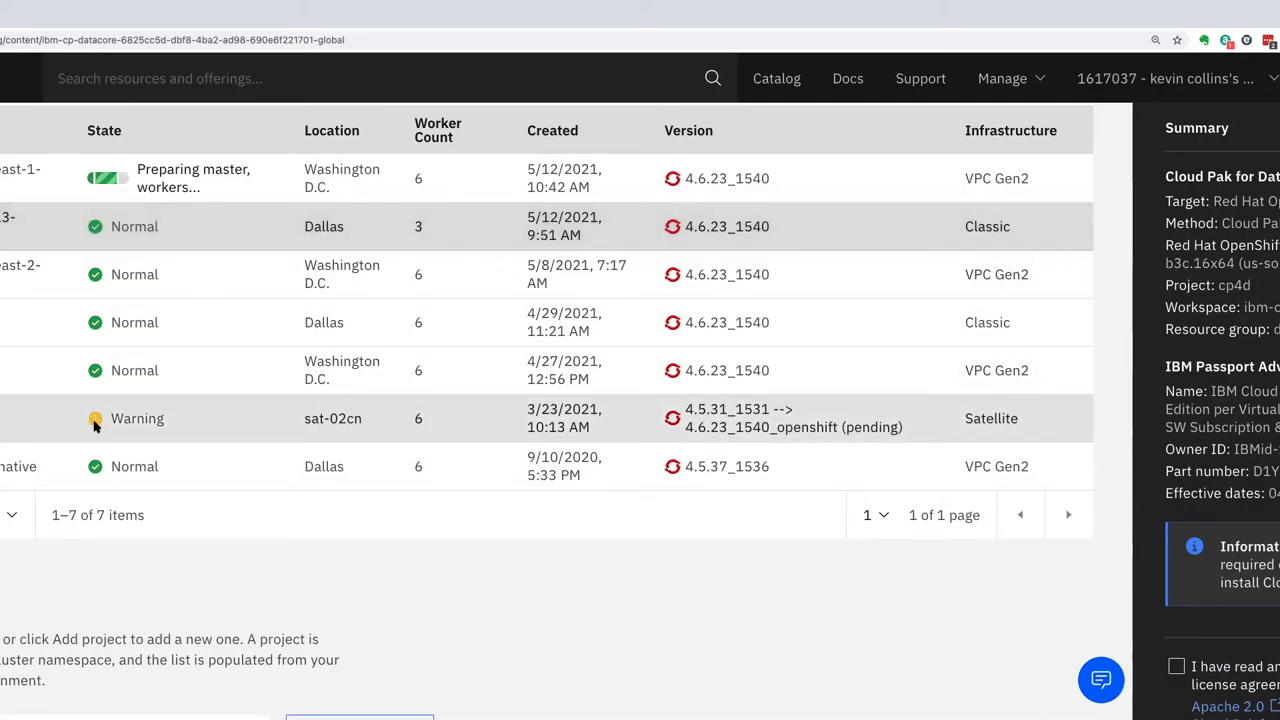
Examine the project selection and the preinstallation script for the selected cluster, including its ingress and Portworx storage checks.
{"action": "scroll", "coordinate": [126, 491], "scroll_direction": "down", "scroll_amount": 3}
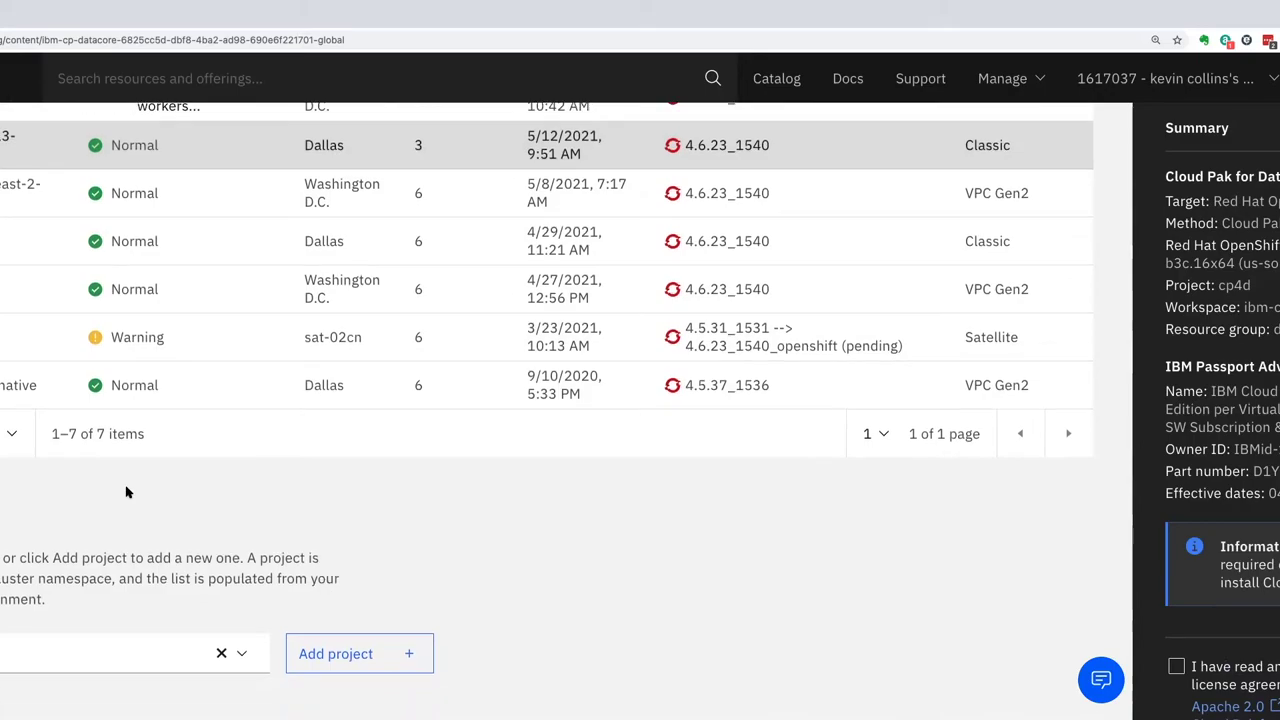
{"action": "scroll", "coordinate": [137, 531], "scroll_direction": "up", "scroll_amount": 3}
{"action": "scroll", "coordinate": [137, 531], "scroll_direction": "down", "scroll_amount": 6}
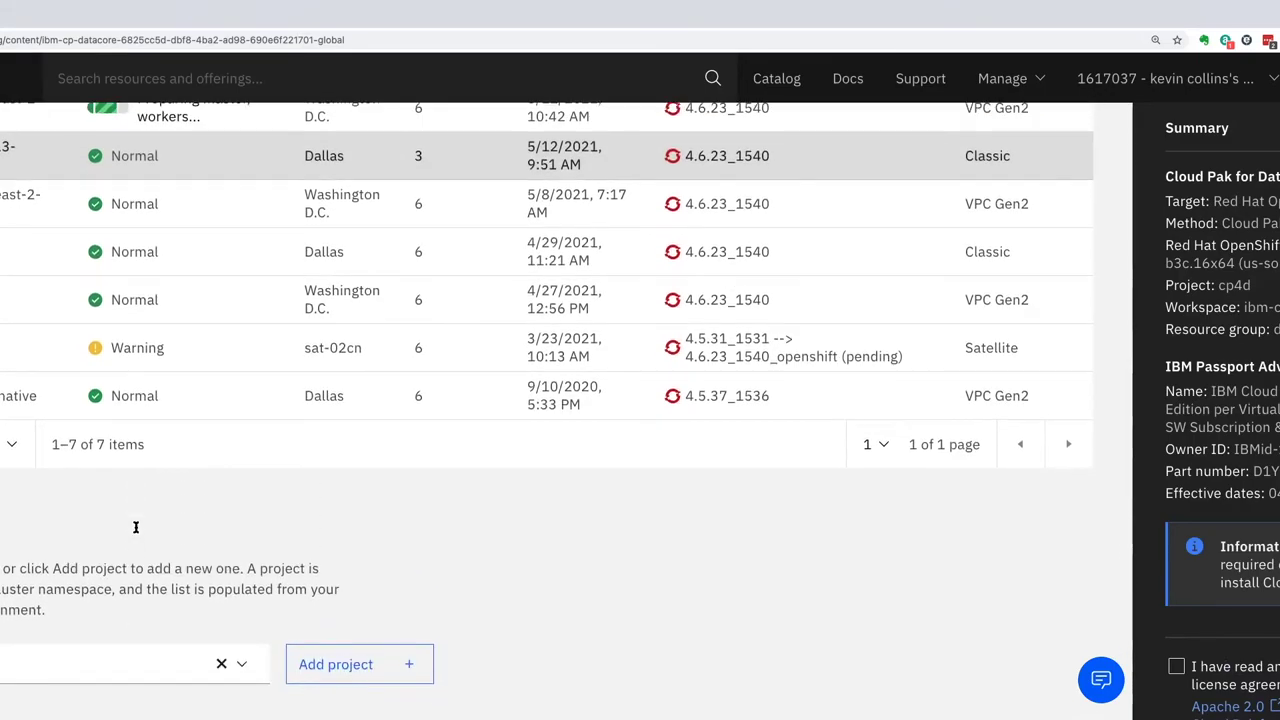
{"action": "scroll", "coordinate": [137, 531], "scroll_direction": "down", "scroll_amount": 1}
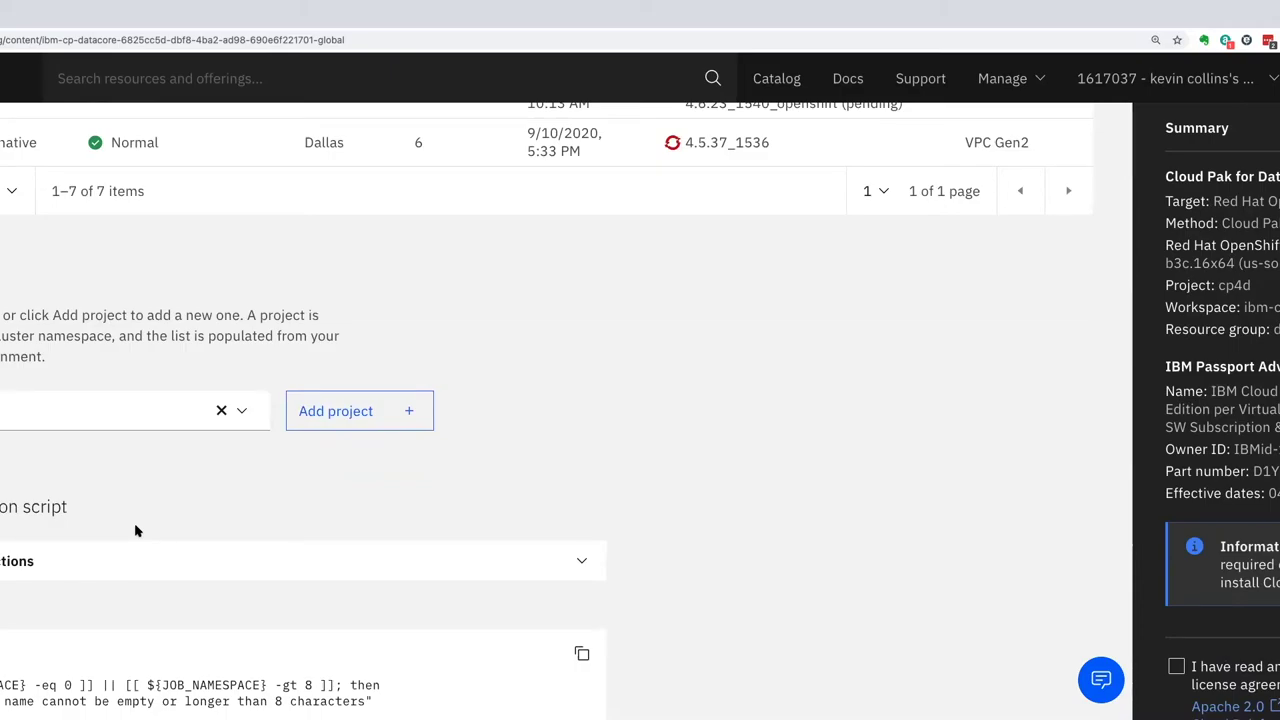
{"action": "scroll", "coordinate": [105, 495], "scroll_direction": "down", "scroll_amount": 8}
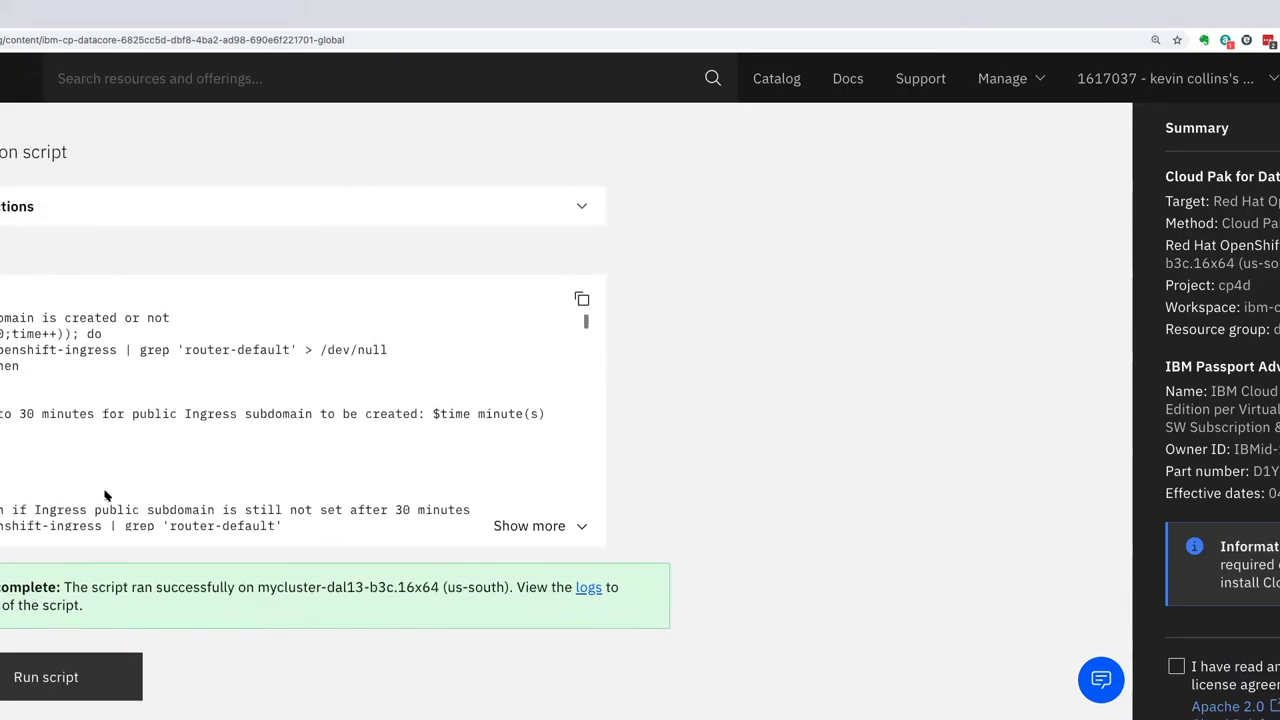
{"action": "scroll", "coordinate": [105, 495], "scroll_direction": "down", "scroll_amount": 1}
{"action": "scroll", "coordinate": [752, 600], "scroll_direction": "down", "scroll_amount": 4}
{"action": "scroll", "coordinate": [751, 600], "scroll_direction": "up", "scroll_amount": 5}
{"action": "scroll", "coordinate": [368, 505], "scroll_direction": "down", "scroll_amount": 10}
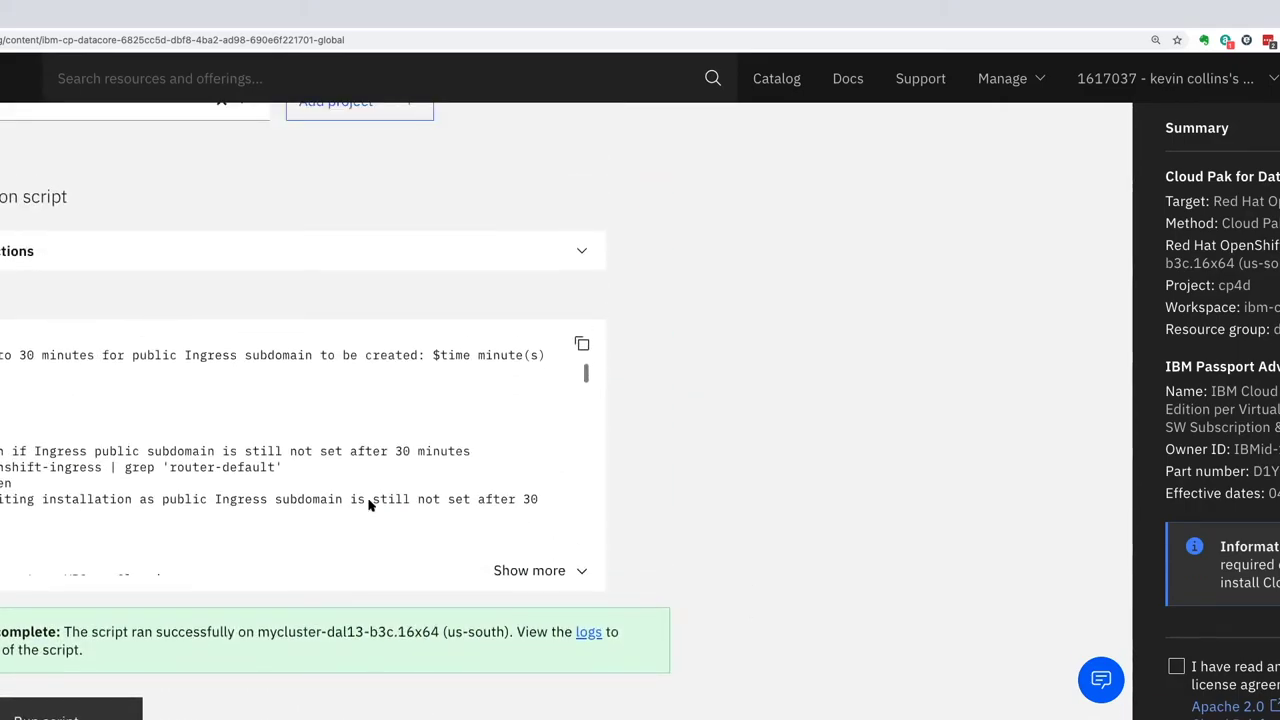
{"action": "scroll", "coordinate": [368, 505], "scroll_direction": "down", "scroll_amount": 5}
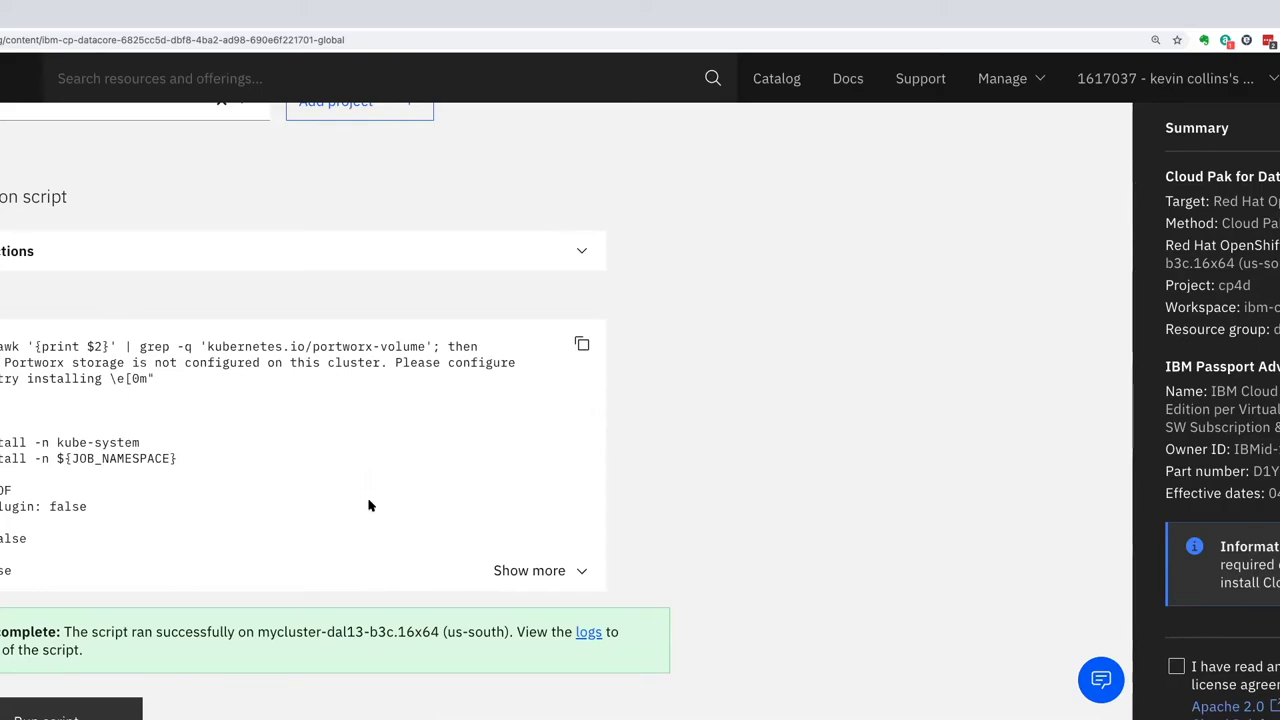
Set the required storage parameter in the deployment values to EnduranceFileStorage.
{"action": "scroll", "coordinate": [790, 550], "scroll_direction": "down", "scroll_amount": 8}
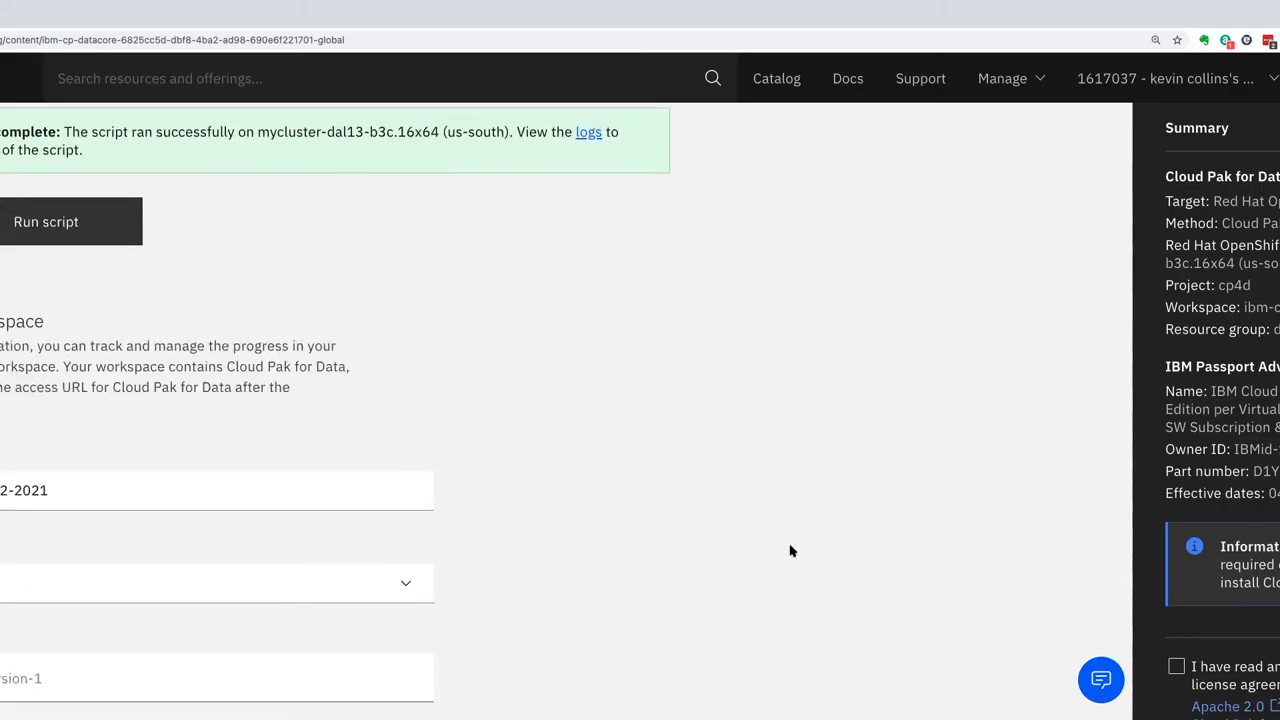
{"action": "scroll", "coordinate": [790, 551], "scroll_direction": "down", "scroll_amount": 4}
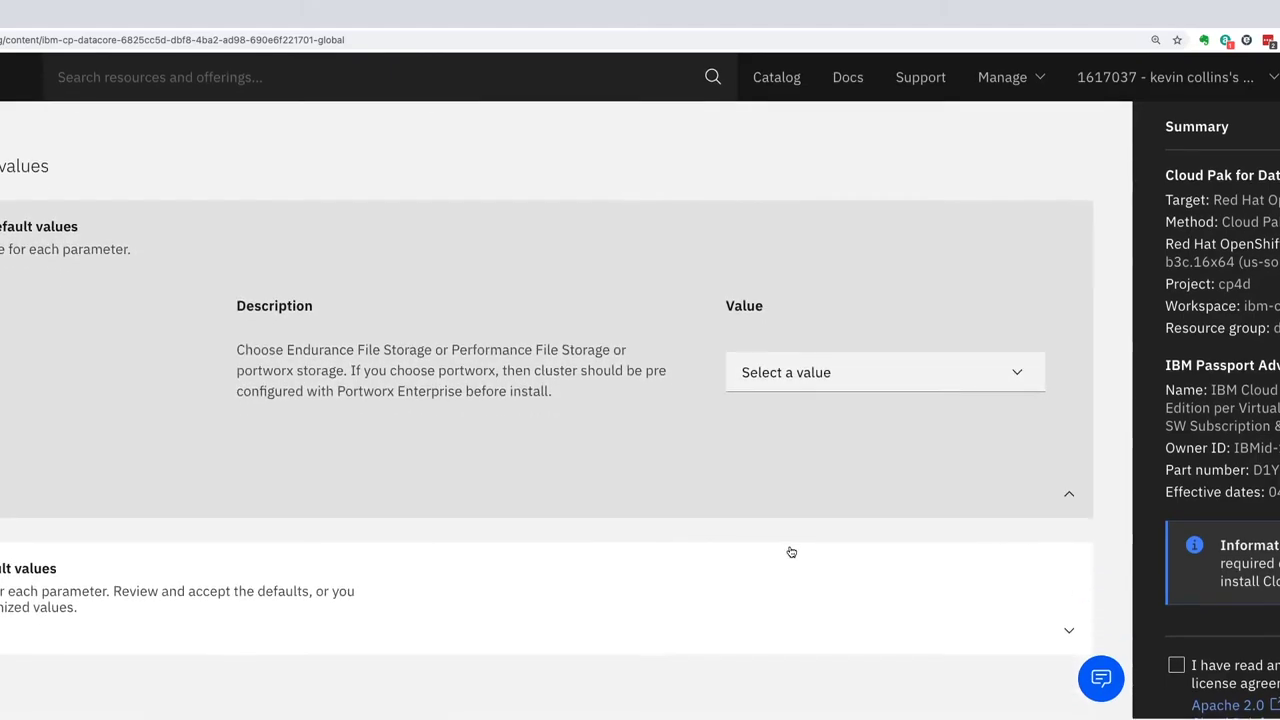
{"action": "left_click", "coordinate": [777, 374]}
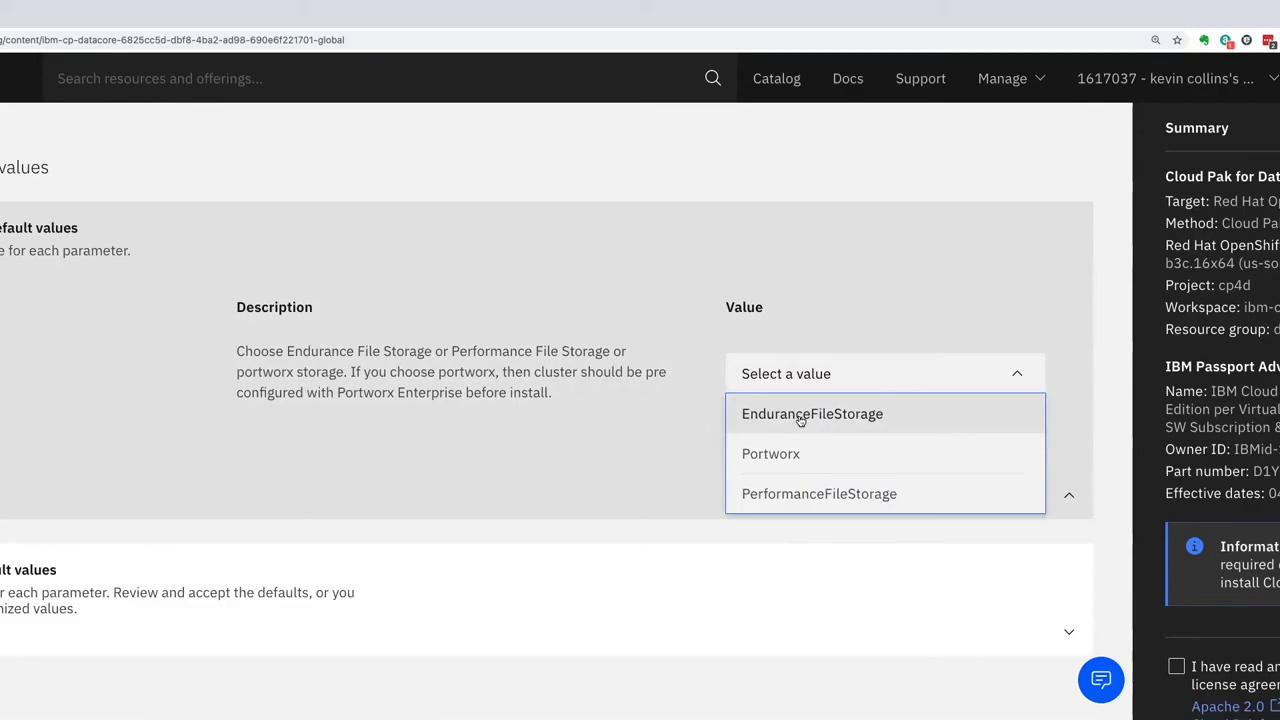
{"action": "left_click", "coordinate": [800, 418]}
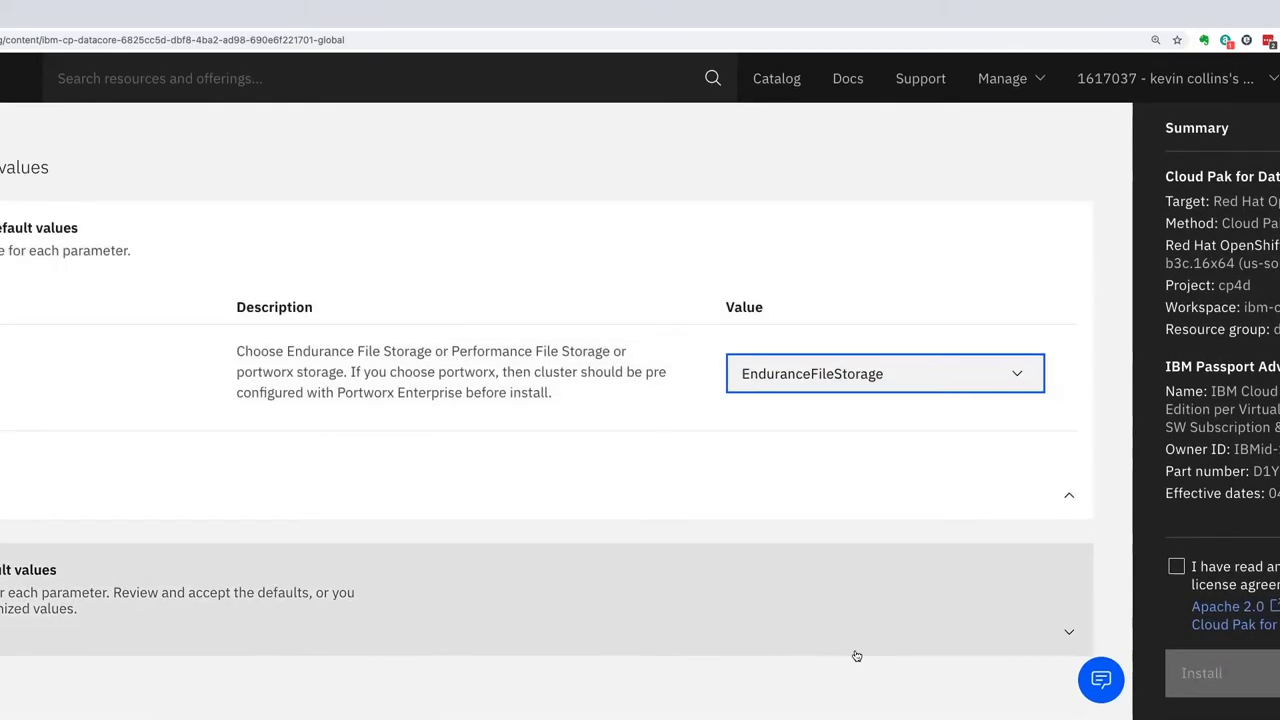
Expand the parameters with default values and set Deploy Watson Knowledge Catalog to true.
{"action": "left_click", "coordinate": [889, 623]}
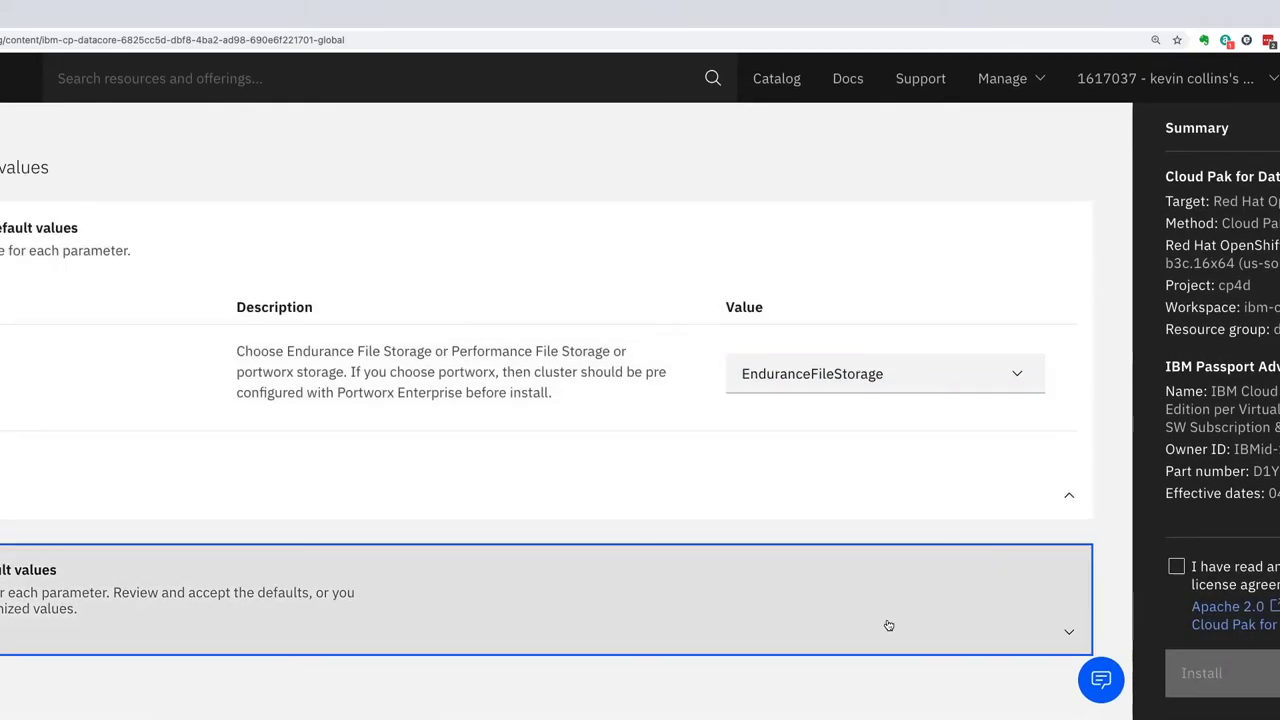
{"action": "scroll", "coordinate": [443, 471], "scroll_direction": "down", "scroll_amount": 5}
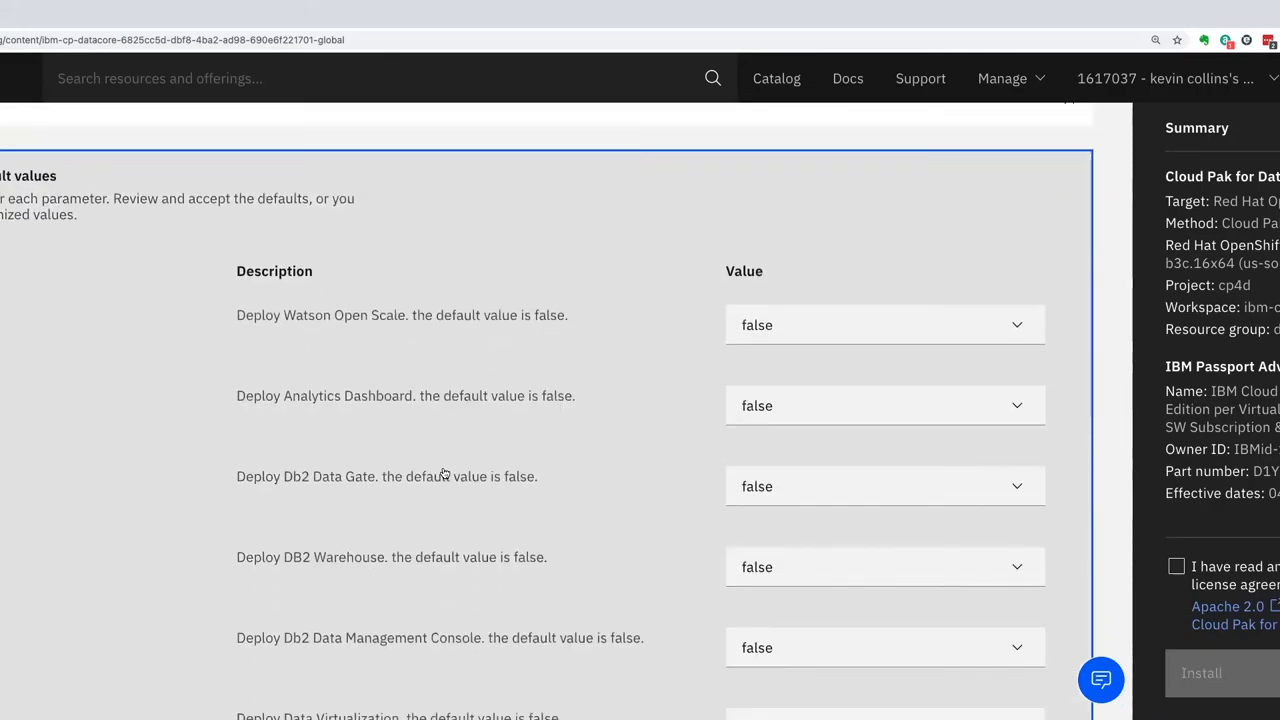
{"action": "scroll", "coordinate": [444, 473], "scroll_direction": "down", "scroll_amount": 1}
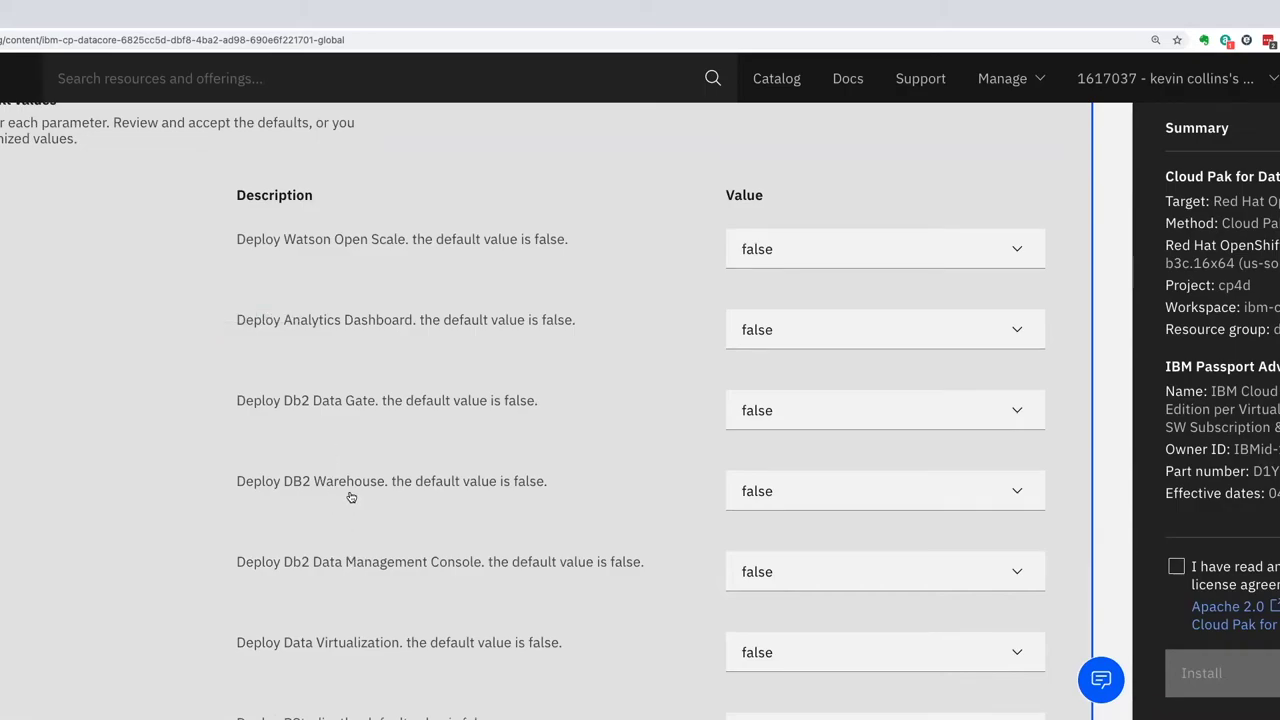
{"action": "scroll", "coordinate": [376, 629], "scroll_direction": "down", "scroll_amount": 5}
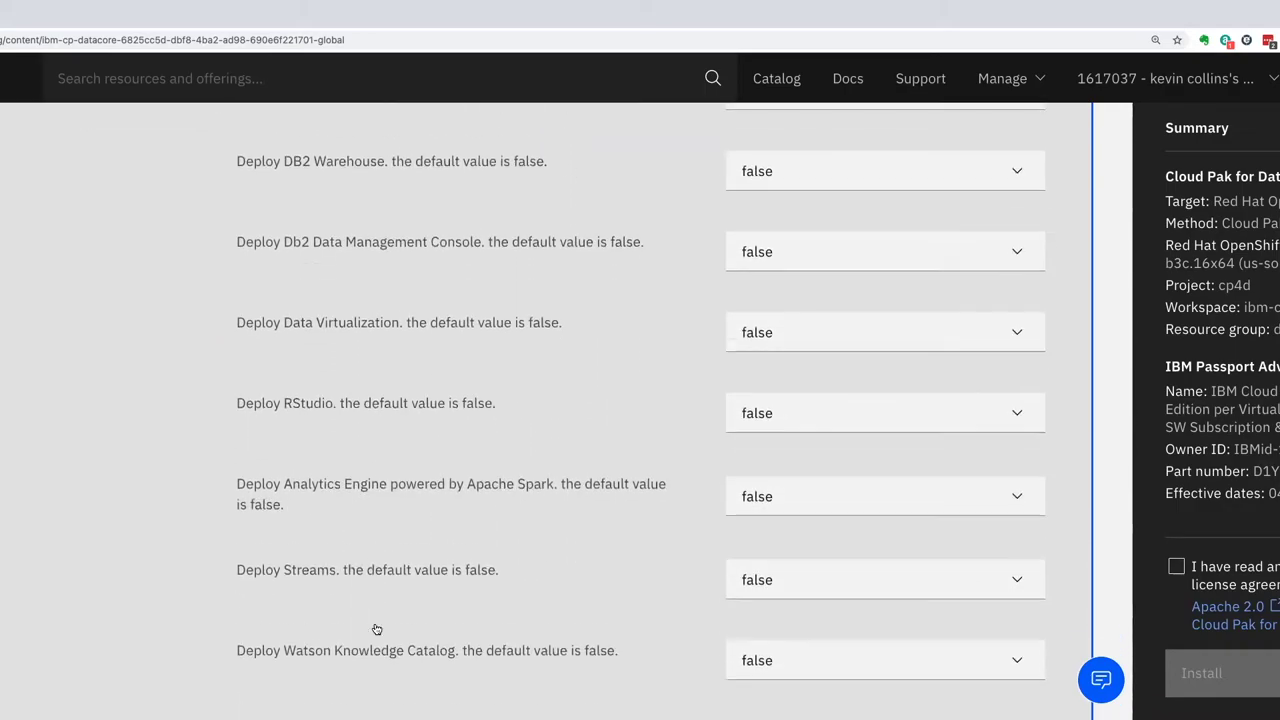
{"action": "scroll", "coordinate": [376, 629], "scroll_direction": "down", "scroll_amount": 1}
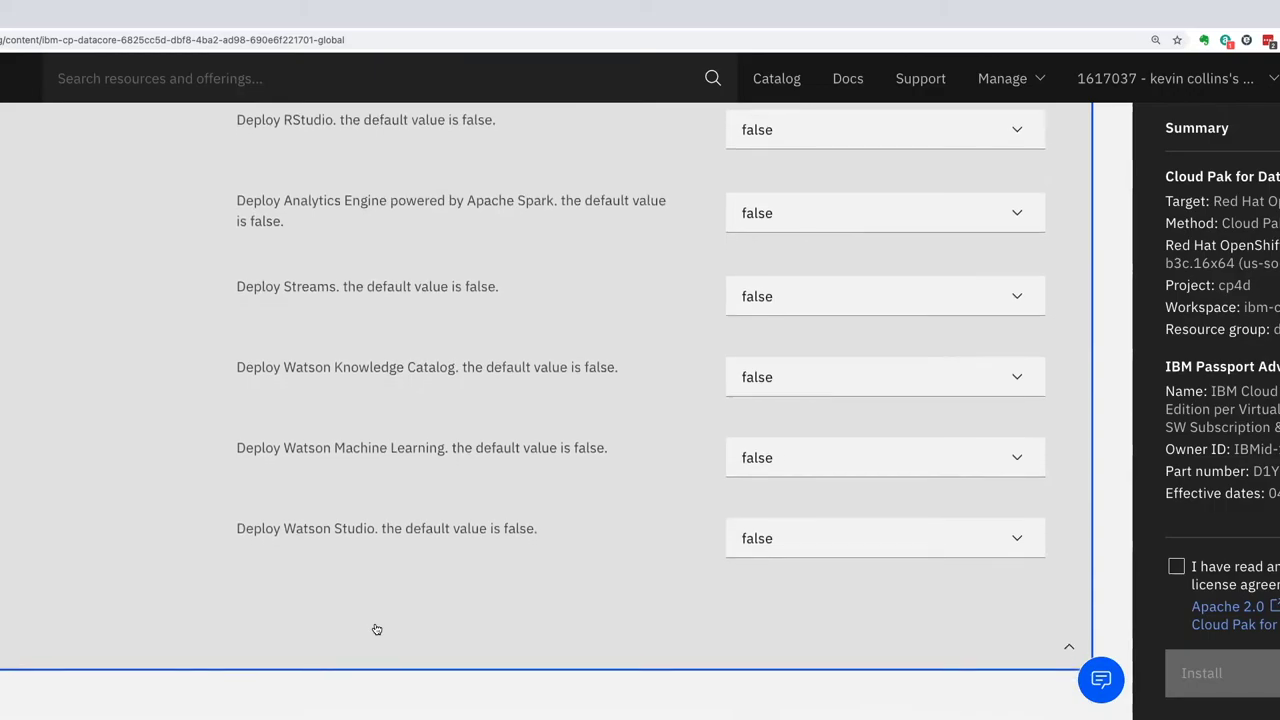
{"action": "left_click", "coordinate": [750, 385]}
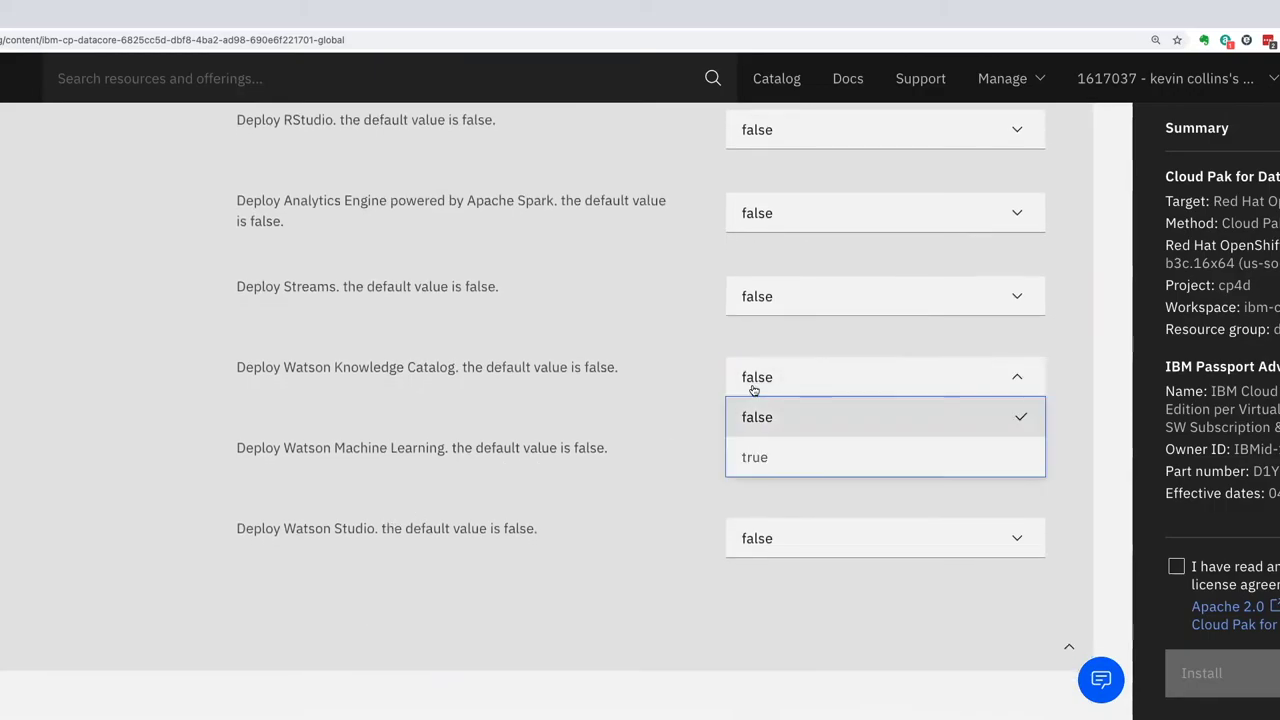
{"action": "left_click", "coordinate": [750, 455]}
Set the Deploy Data Virtualization parameter to true.
{"action": "scroll", "coordinate": [554, 320], "scroll_direction": "up", "scroll_amount": 3}
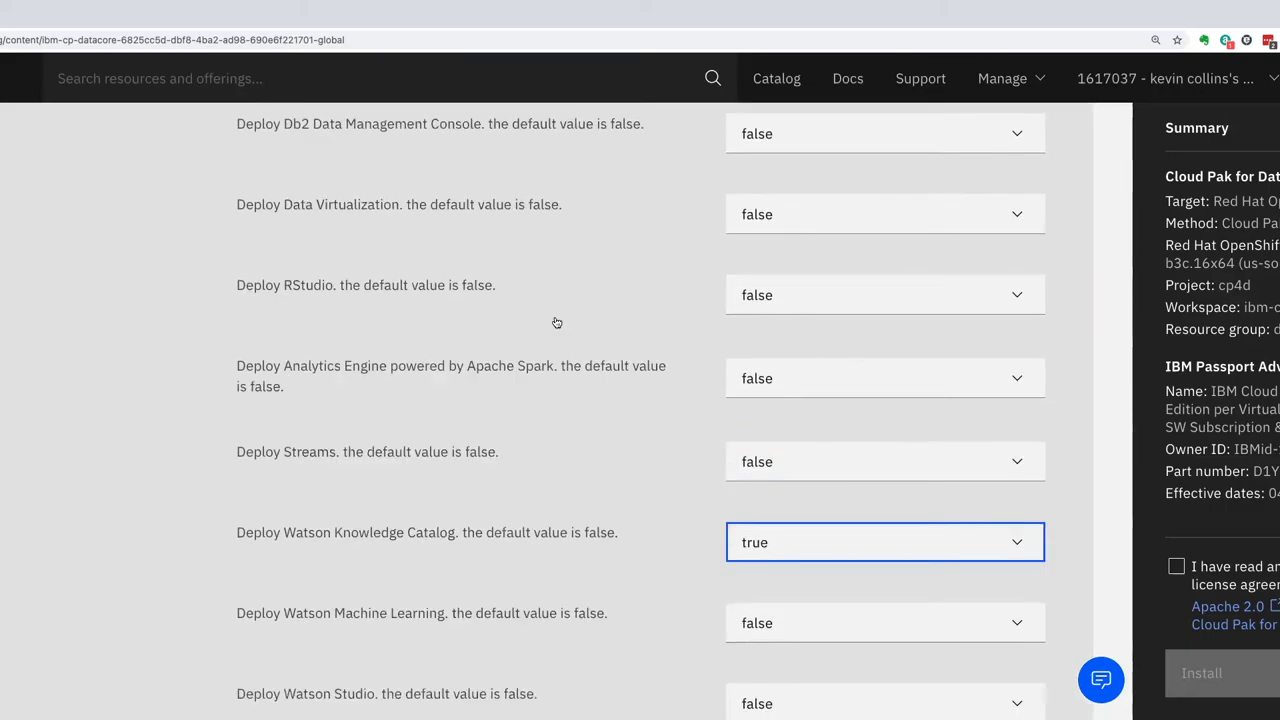
{"action": "left_click", "coordinate": [747, 397]}
{"action": "left_click", "coordinate": [766, 476]}
Accept the license agreements and start the Cloud Pak for Data installation.
{"action": "scroll", "coordinate": [576, 451], "scroll_direction": "down", "scroll_amount": 1}
{"action": "scroll", "coordinate": [576, 451], "scroll_direction": "down", "scroll_amount": 1}
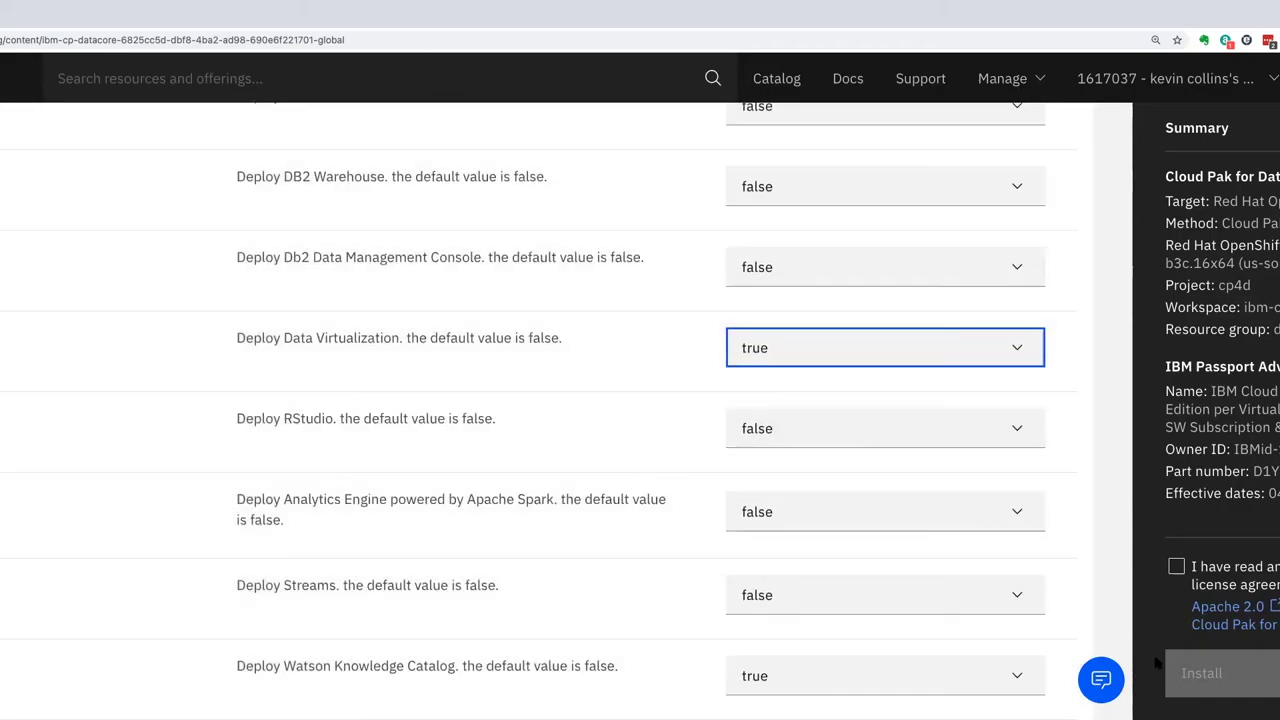
{"action": "left_click", "coordinate": [1176, 566]}
{"action": "left_click", "coordinate": [1201, 673]}
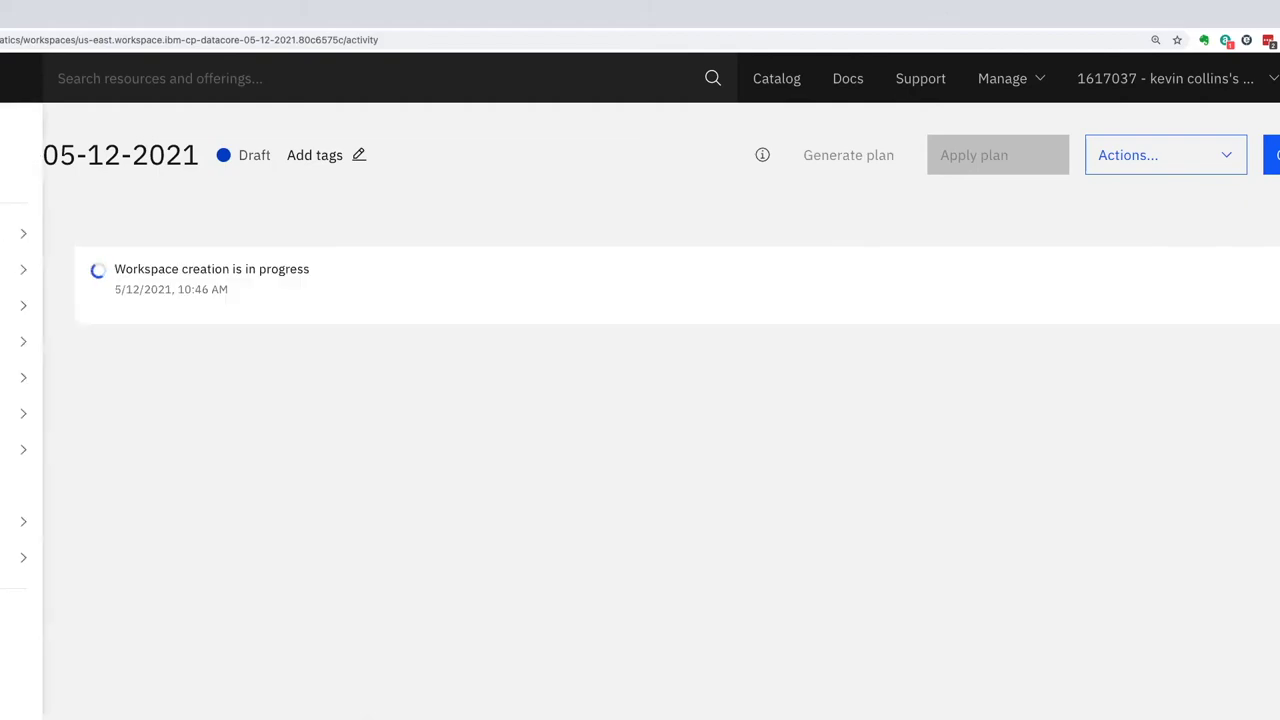
Go to the OpenShift clusters list, view the overview of mycluster-dal13-b3c.16x64, and return to the list.
{"action": "mouse_move", "coordinate": [10, 413]}
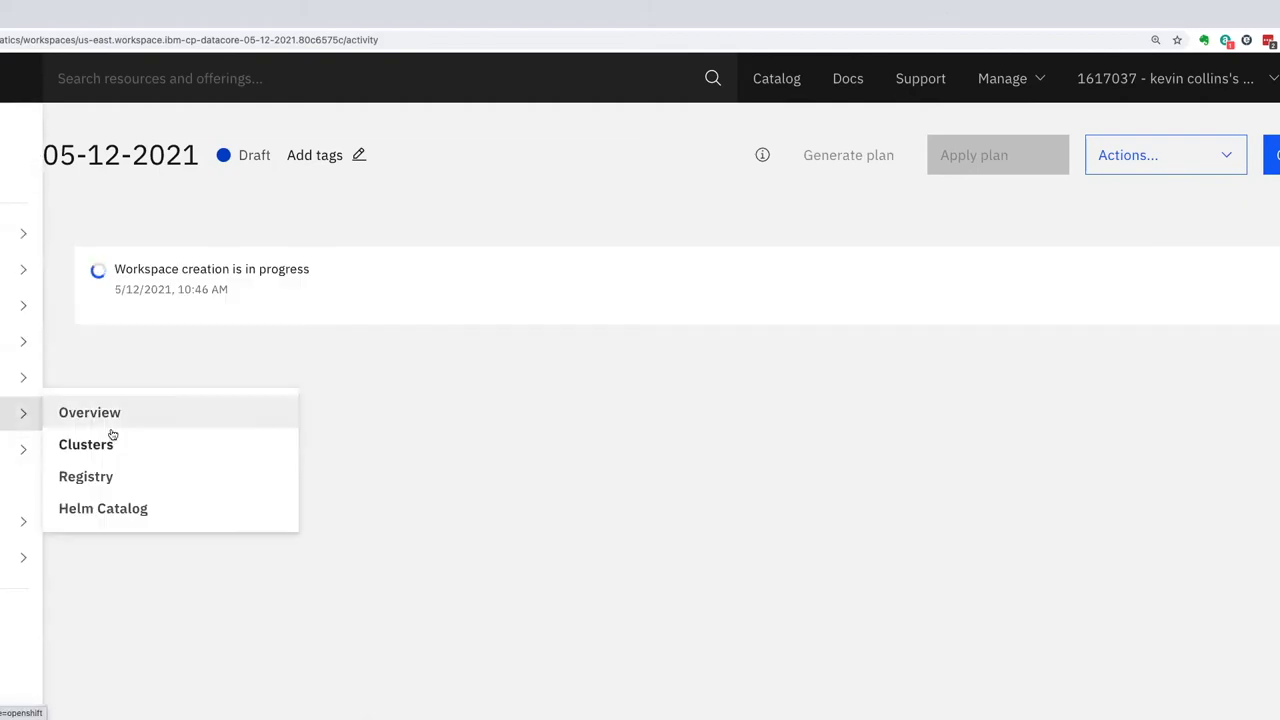
{"action": "left_click", "coordinate": [124, 456]}
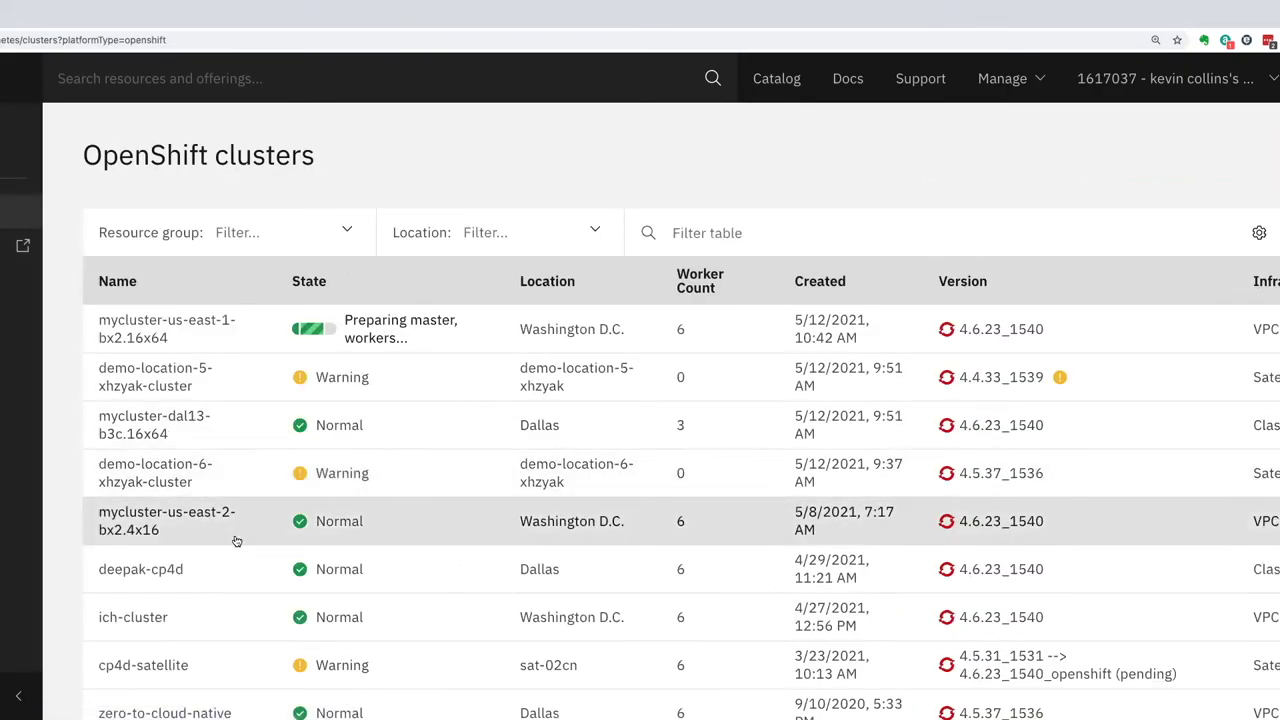
{"action": "left_click", "coordinate": [153, 423]}
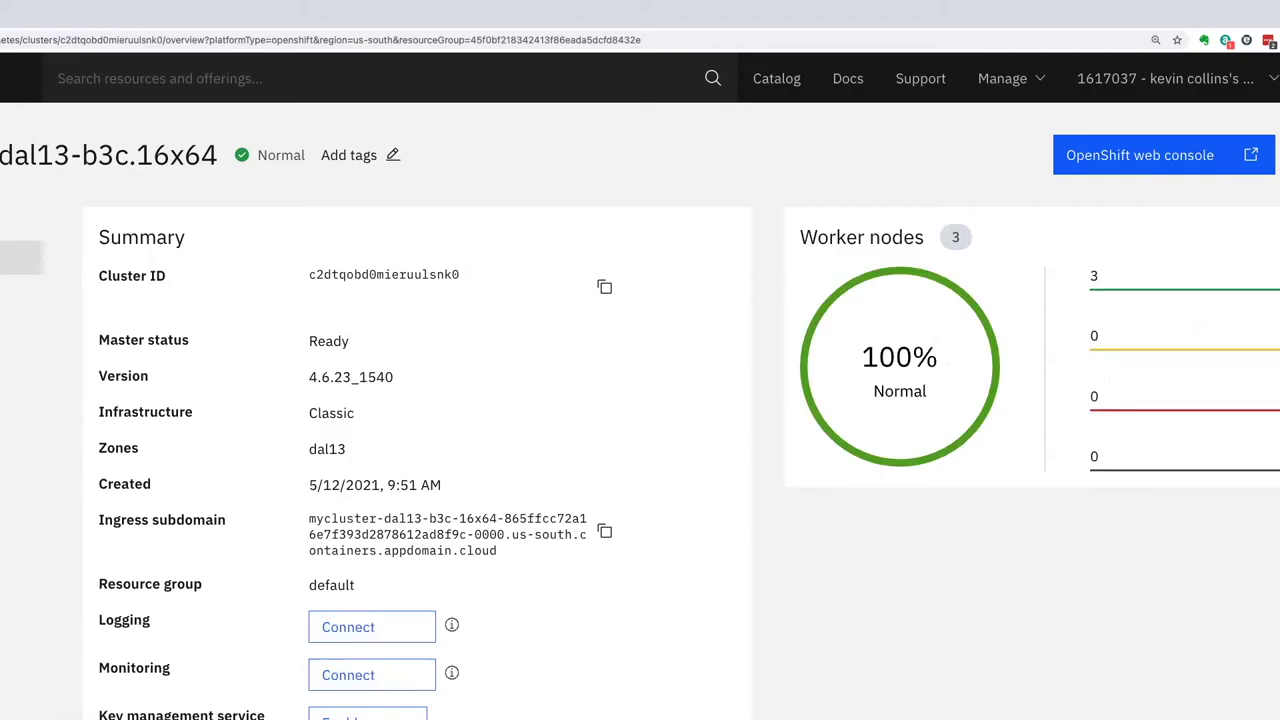
{"action": "left_click", "coordinate": [20, 255]}
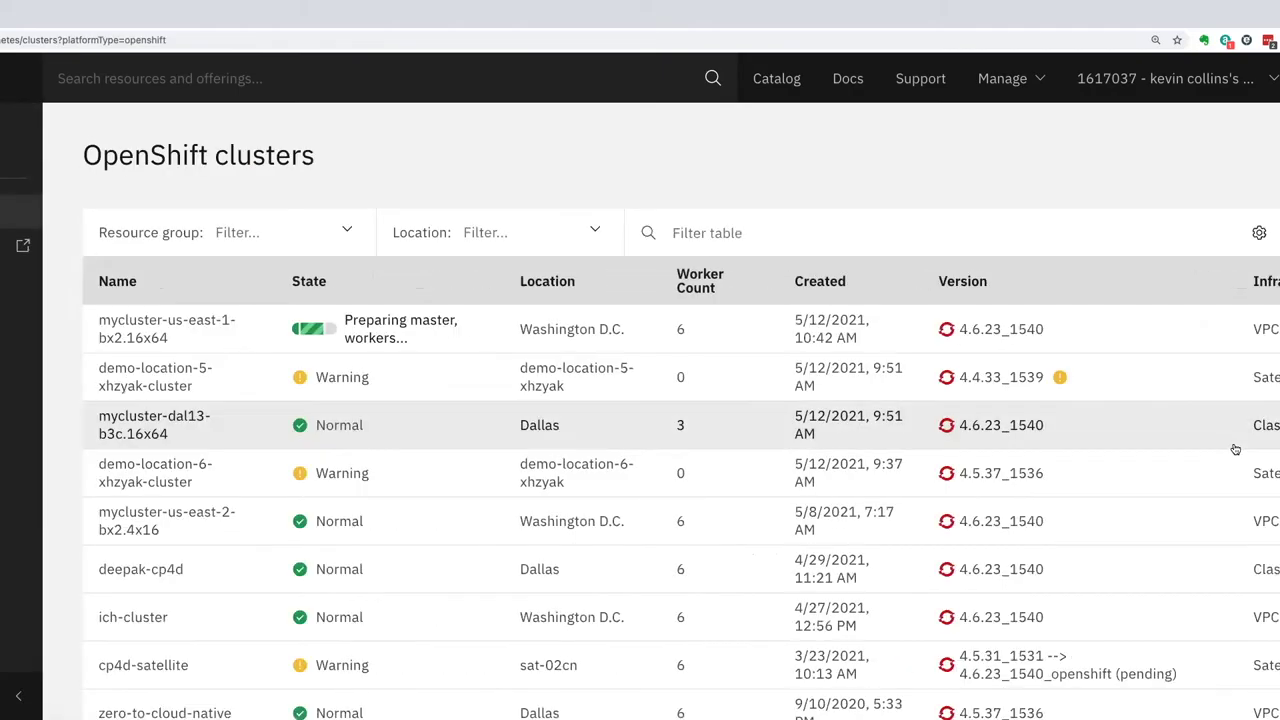
Open the zero-to-cloud-native cluster and review its summary, including zones, ingress, logging, monitoring and key management.
{"action": "scroll", "coordinate": [683, 477], "scroll_direction": "down", "scroll_amount": 2}
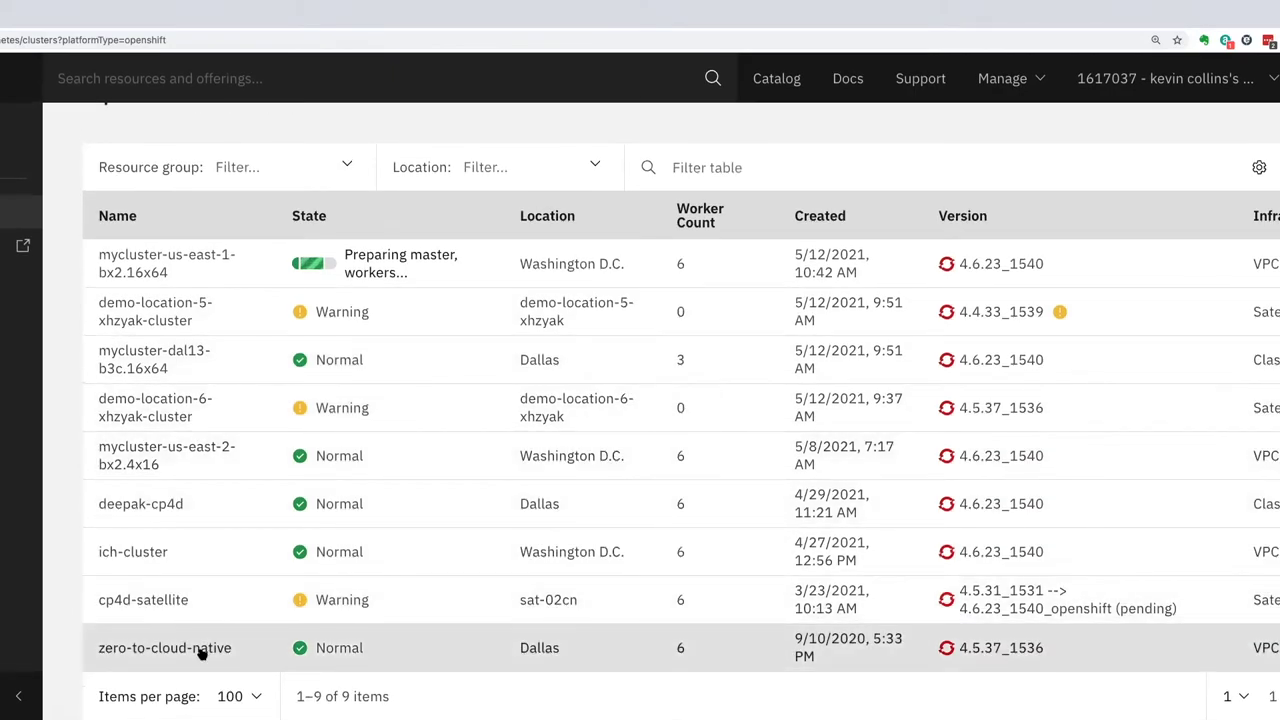
{"action": "left_click", "coordinate": [200, 650]}
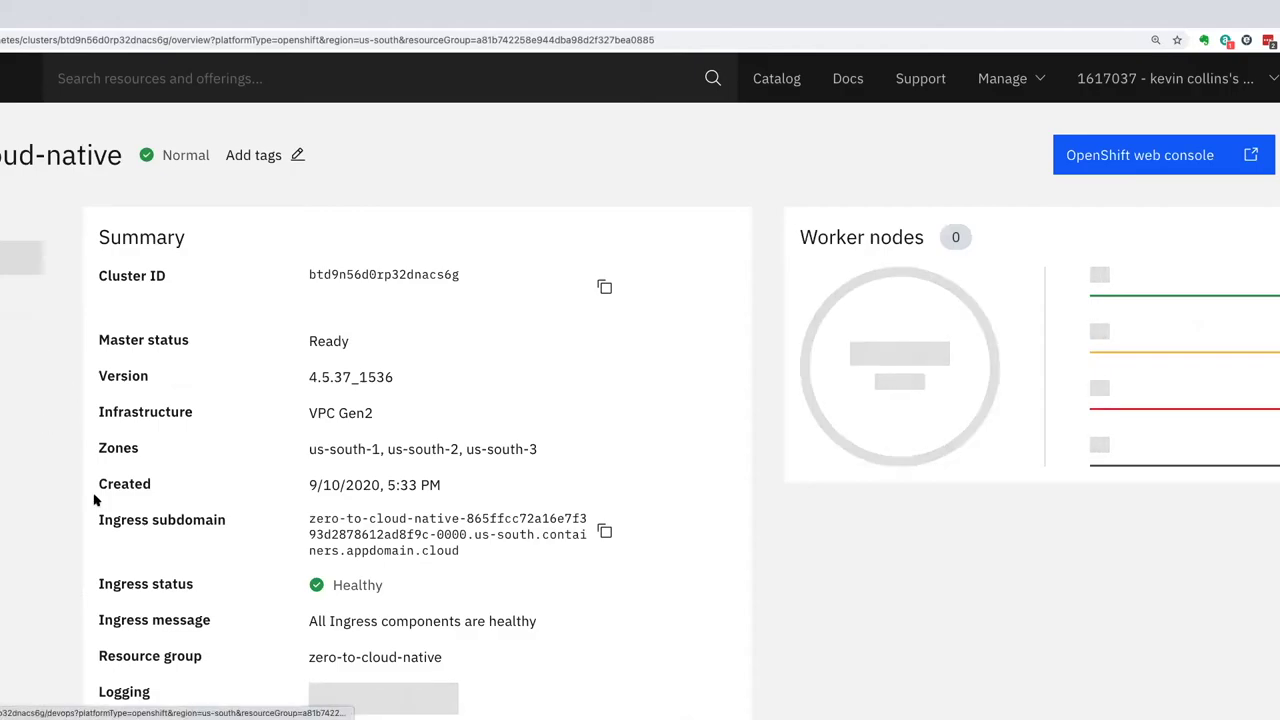
{"action": "scroll", "coordinate": [147, 375], "scroll_direction": "down", "scroll_amount": 1}
{"action": "scroll", "coordinate": [150, 372], "scroll_direction": "up", "scroll_amount": 1}
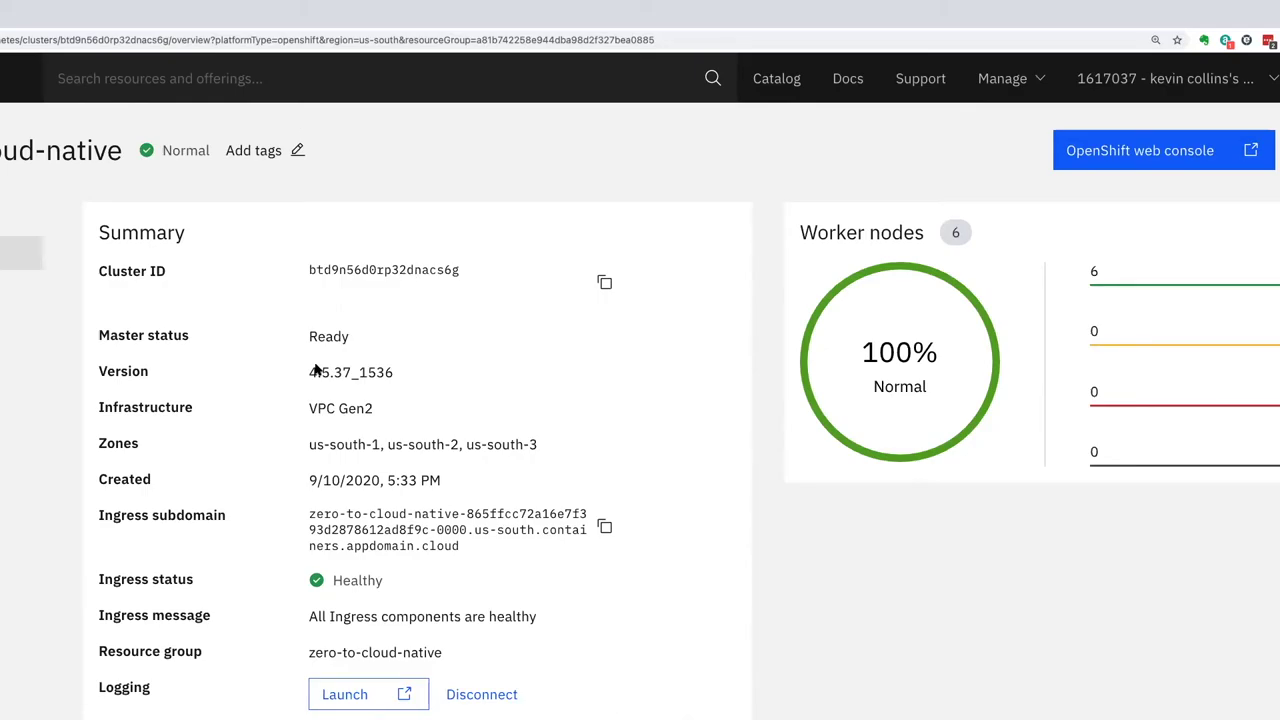
{"action": "scroll", "coordinate": [353, 365], "scroll_direction": "down", "scroll_amount": 2}
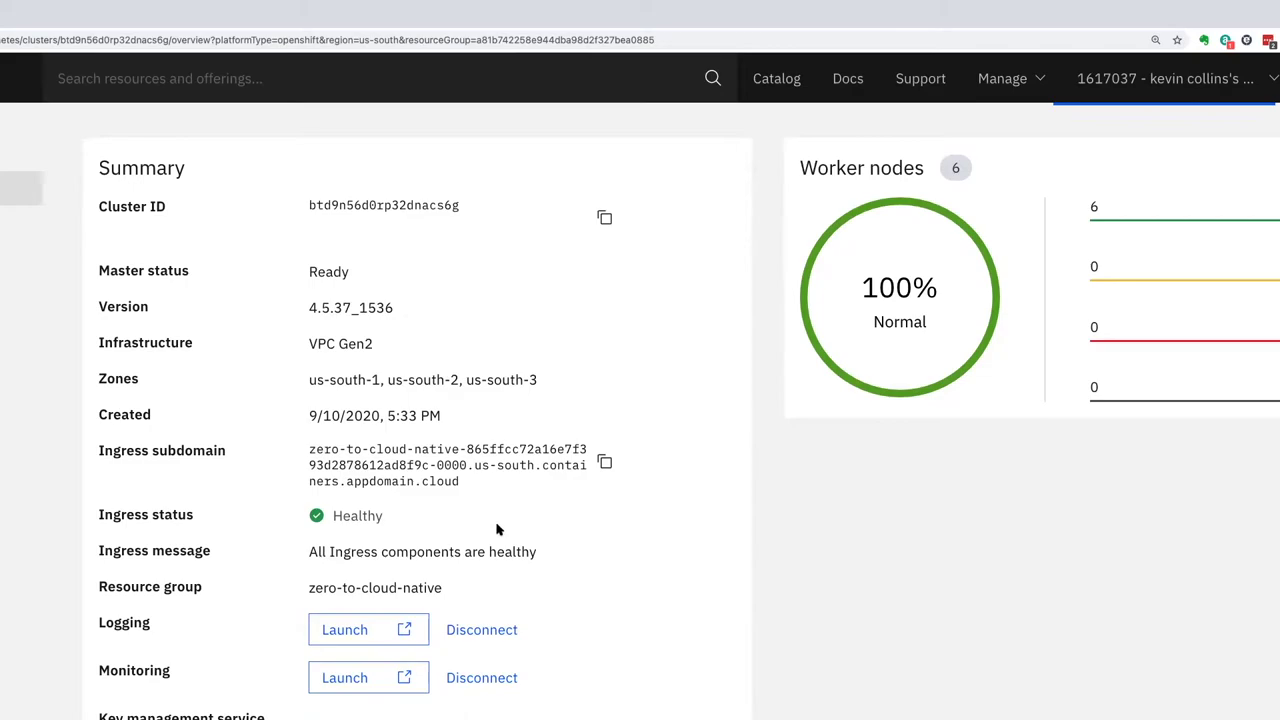
{"action": "scroll", "coordinate": [505, 530], "scroll_direction": "down", "scroll_amount": 1}
{"action": "scroll", "coordinate": [469, 460], "scroll_direction": "down", "scroll_amount": 4}
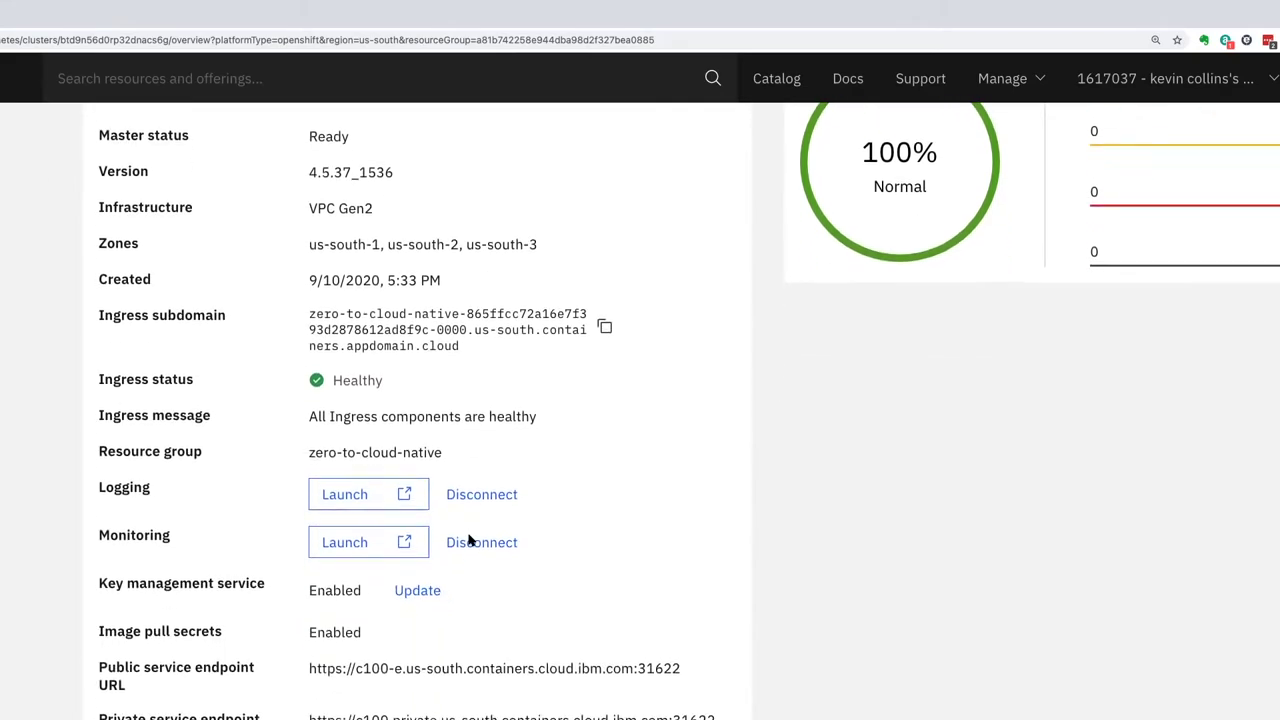
Examine the OpenShift version in the cluster summary, highlighting its patch and build portion.
{"action": "scroll", "coordinate": [470, 538], "scroll_direction": "up", "scroll_amount": 4}
{"action": "scroll", "coordinate": [469, 539], "scroll_direction": "up", "scroll_amount": 1}
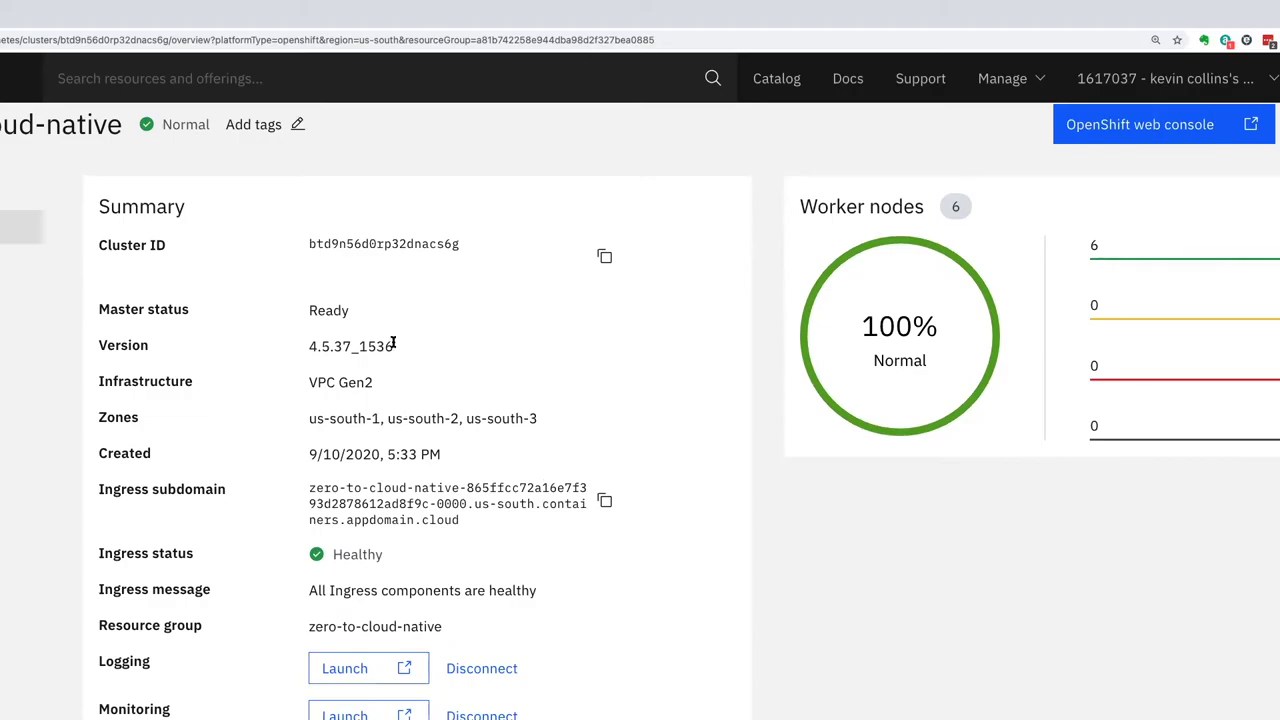
{"action": "left_click_drag", "start_coordinate": [394, 346], "coordinate": [335, 345]}
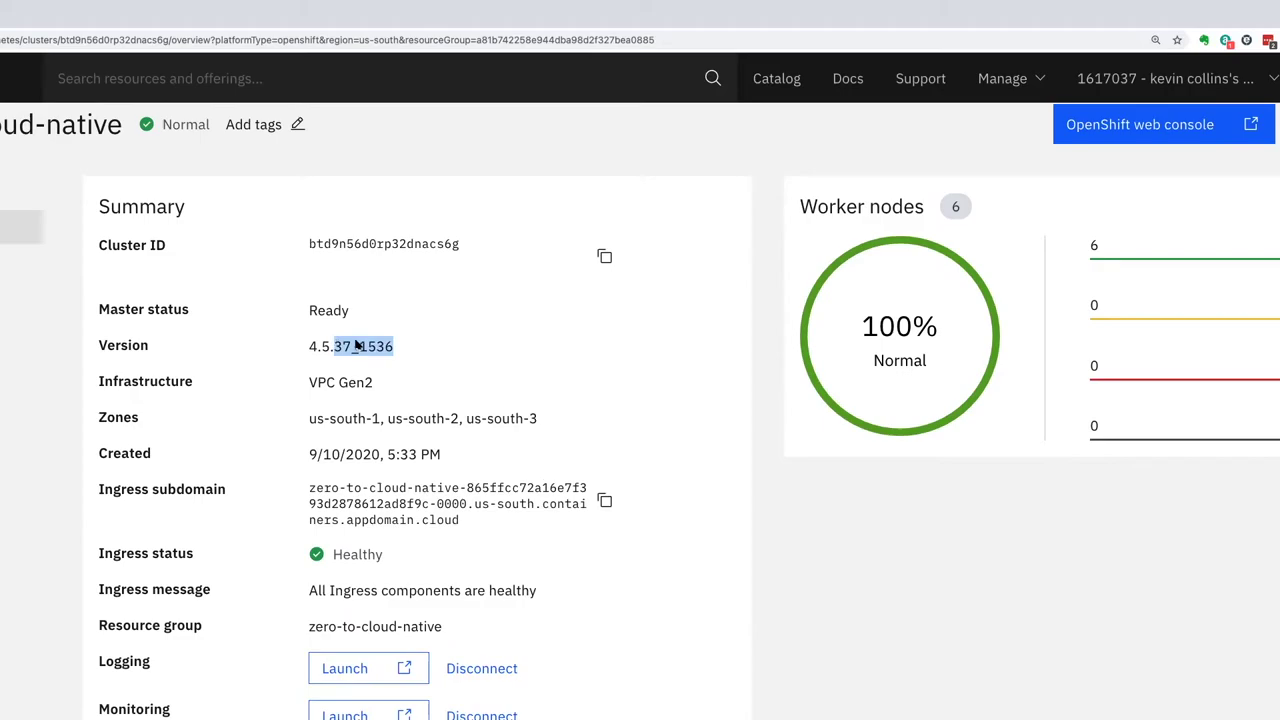
{"action": "left_click", "coordinate": [446, 350]}
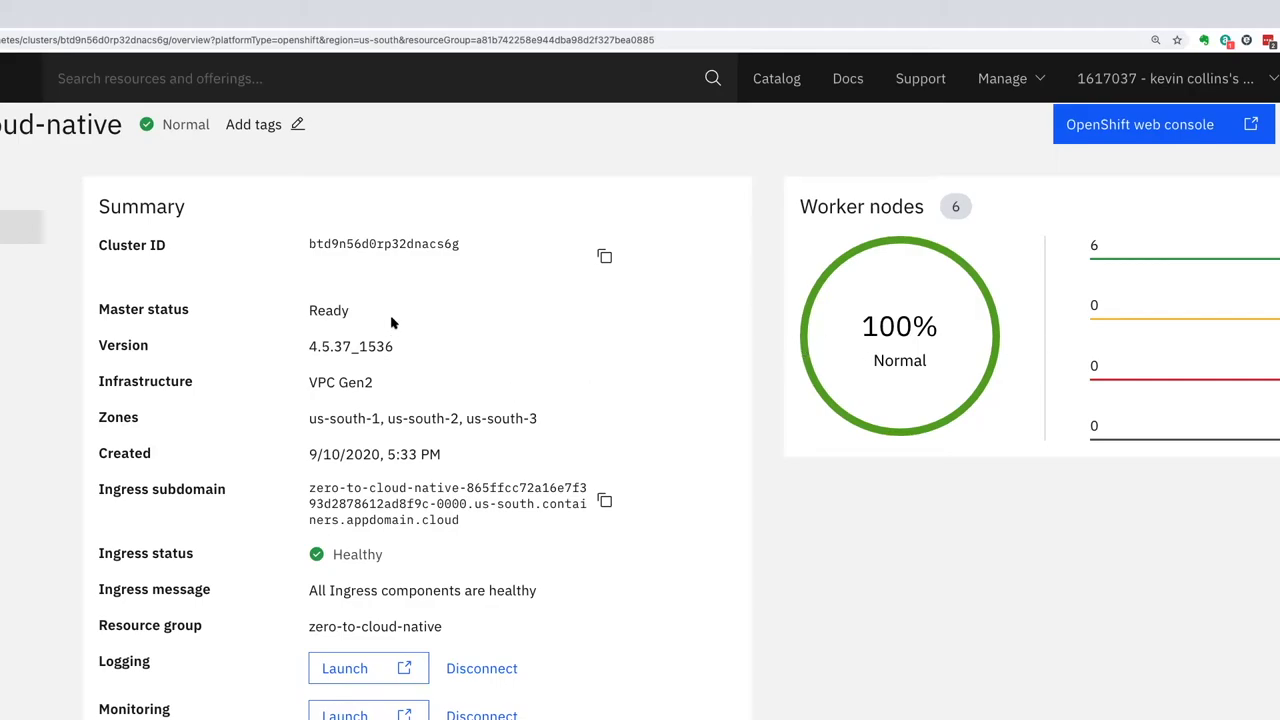
{"action": "scroll", "coordinate": [437, 346], "scroll_direction": "up", "scroll_amount": 1}
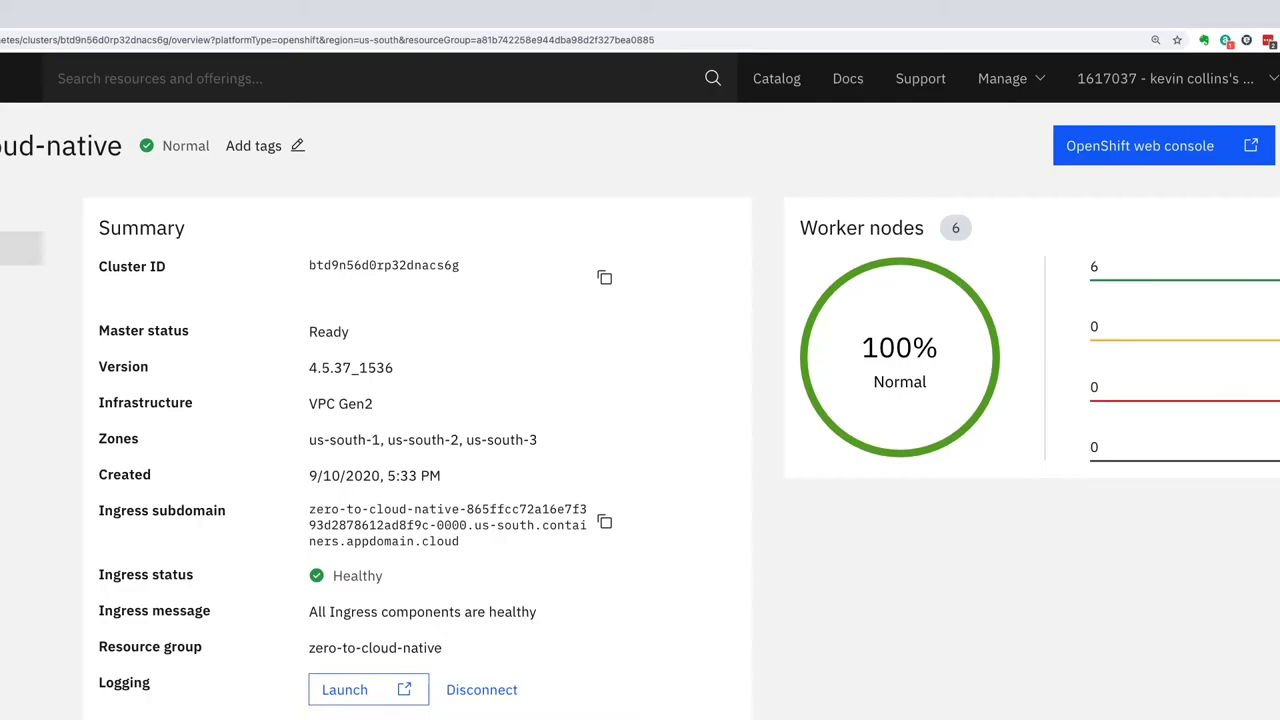
Check the available update to cluster version 4.6.23 without applying it, and select all worker nodes to view their available actions.
{"action": "left_click", "coordinate": [569, 431]}
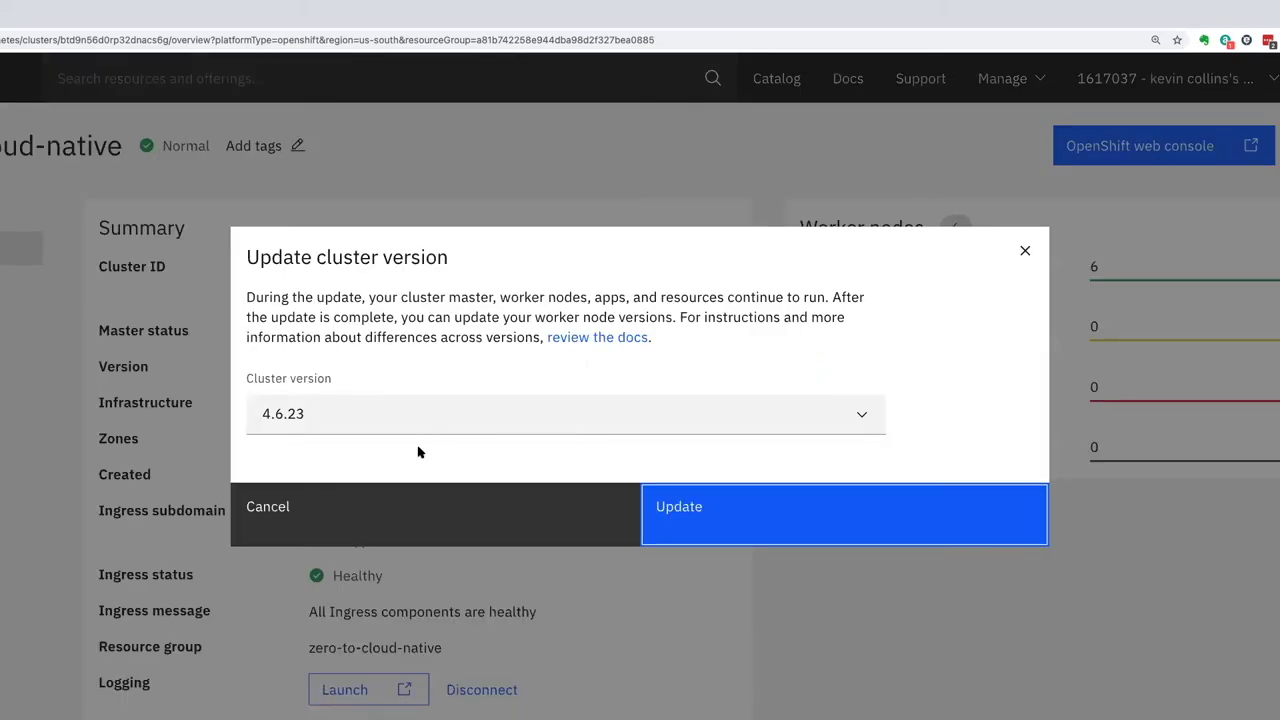
{"action": "left_click", "coordinate": [434, 526]}
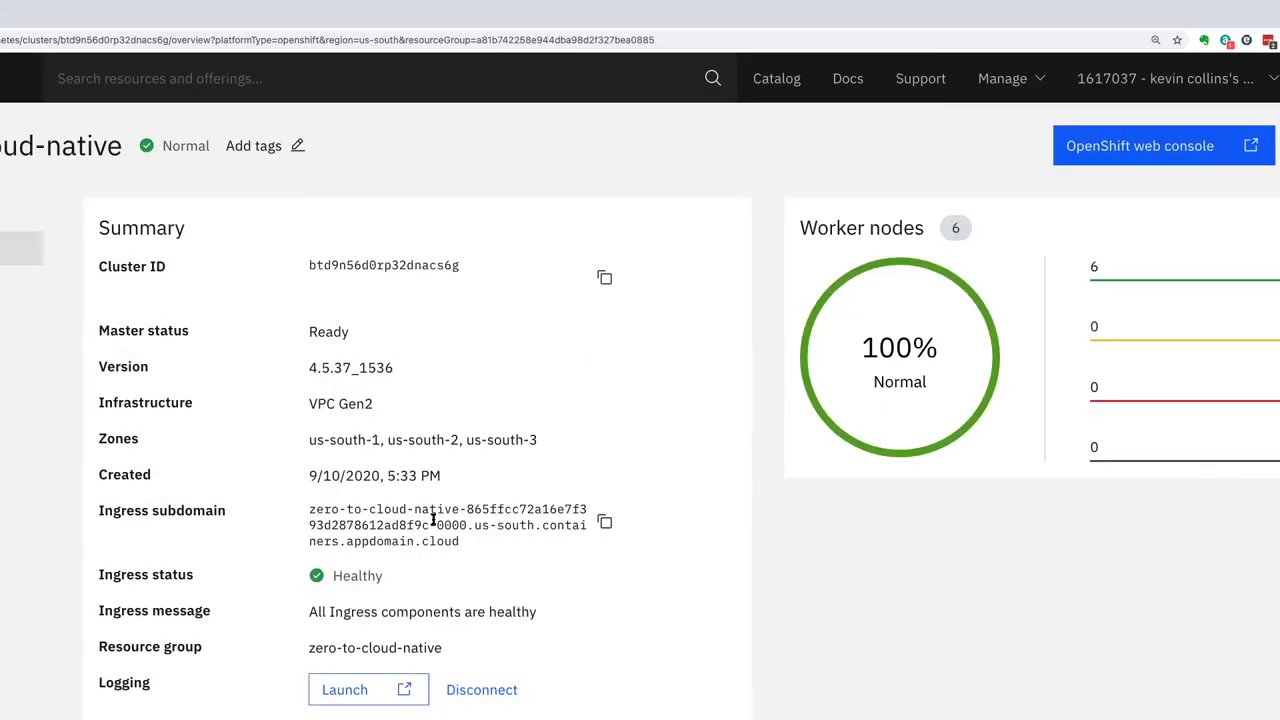
{"action": "left_click", "coordinate": [20, 291]}
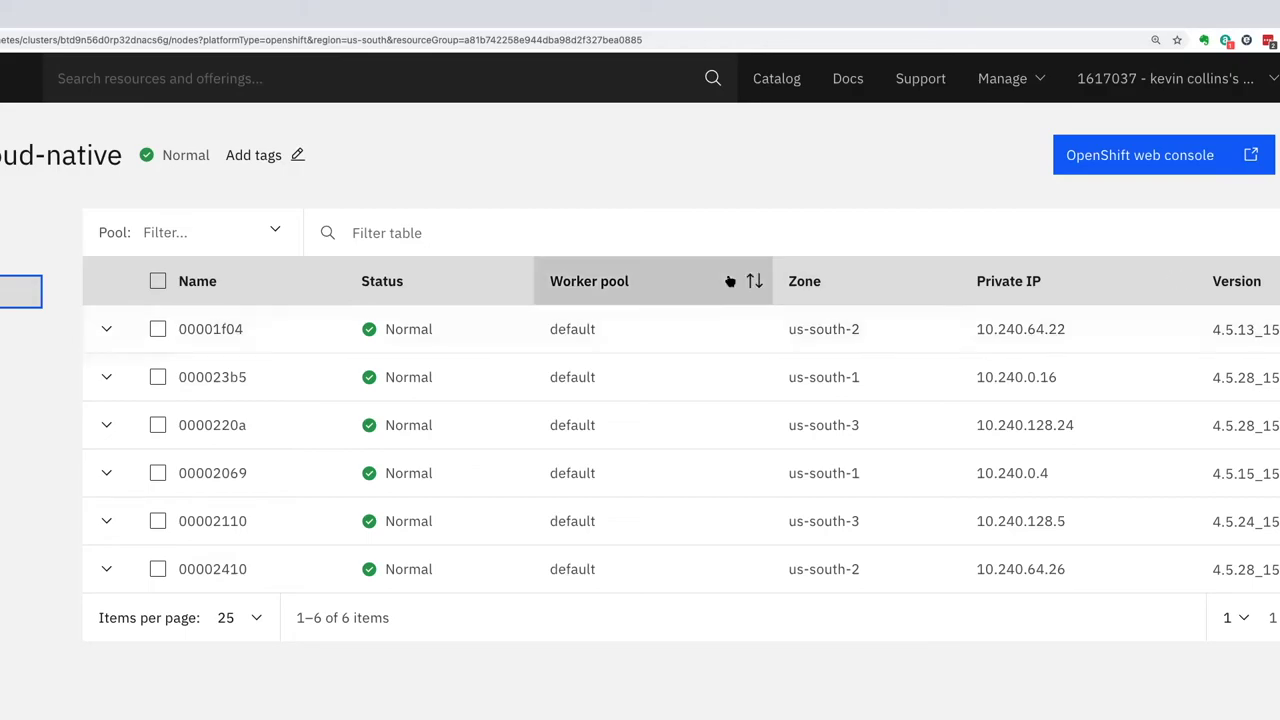
{"action": "left_click", "coordinate": [158, 282]}
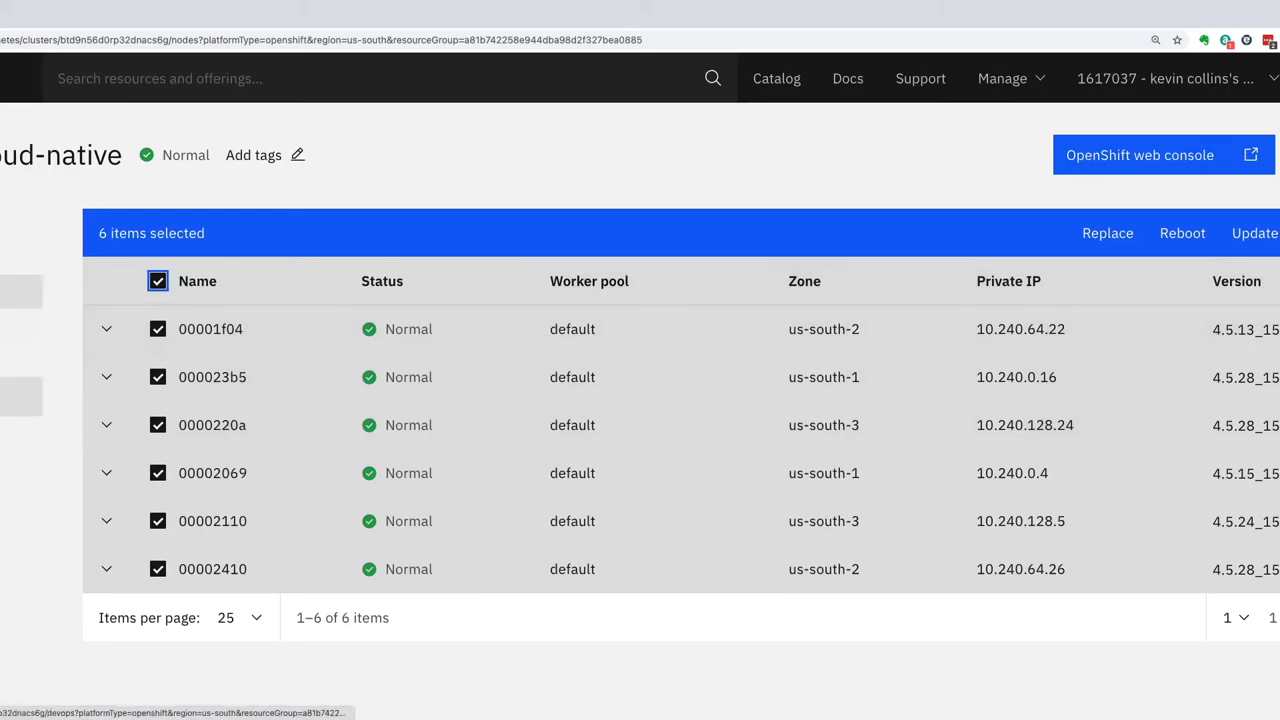
Open mycluster-dal13-b3c.16x64 from the OpenShift clusters list and connect its logging to the IBM Log Analysis-ich instance in Dallas.
{"action": "left_click", "coordinate": [21, 290]}
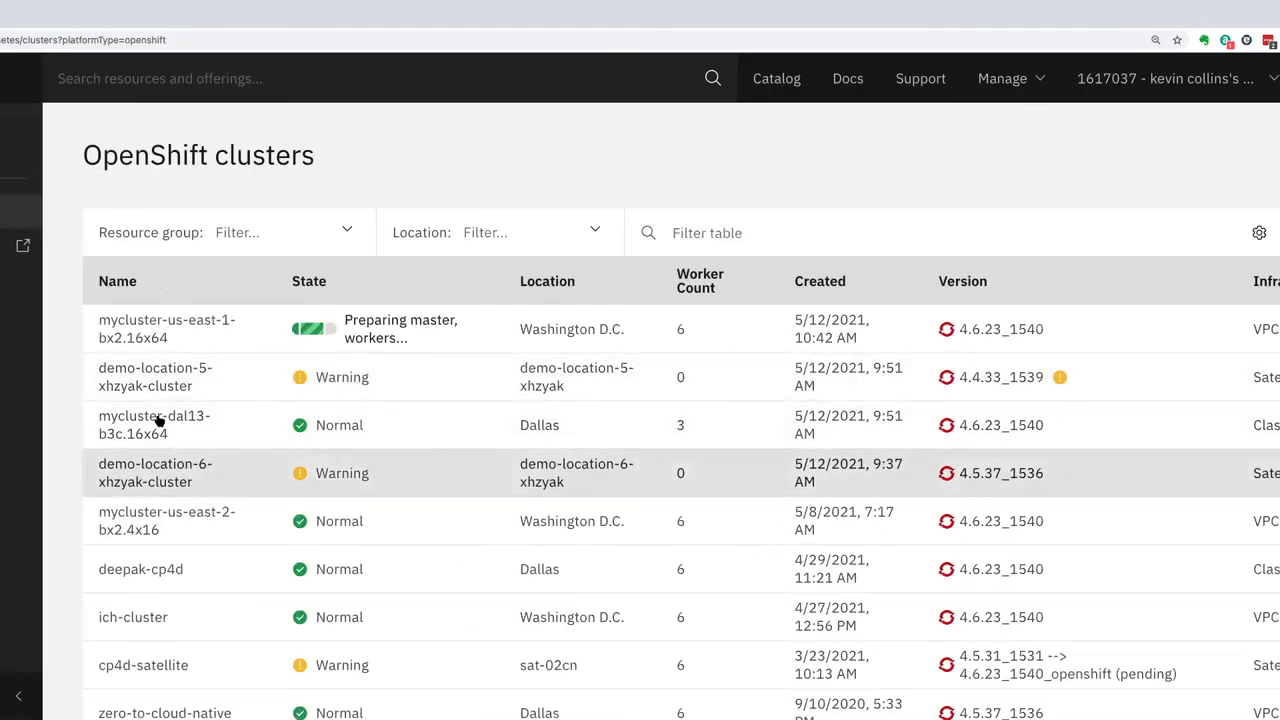
{"action": "left_click", "coordinate": [155, 420]}
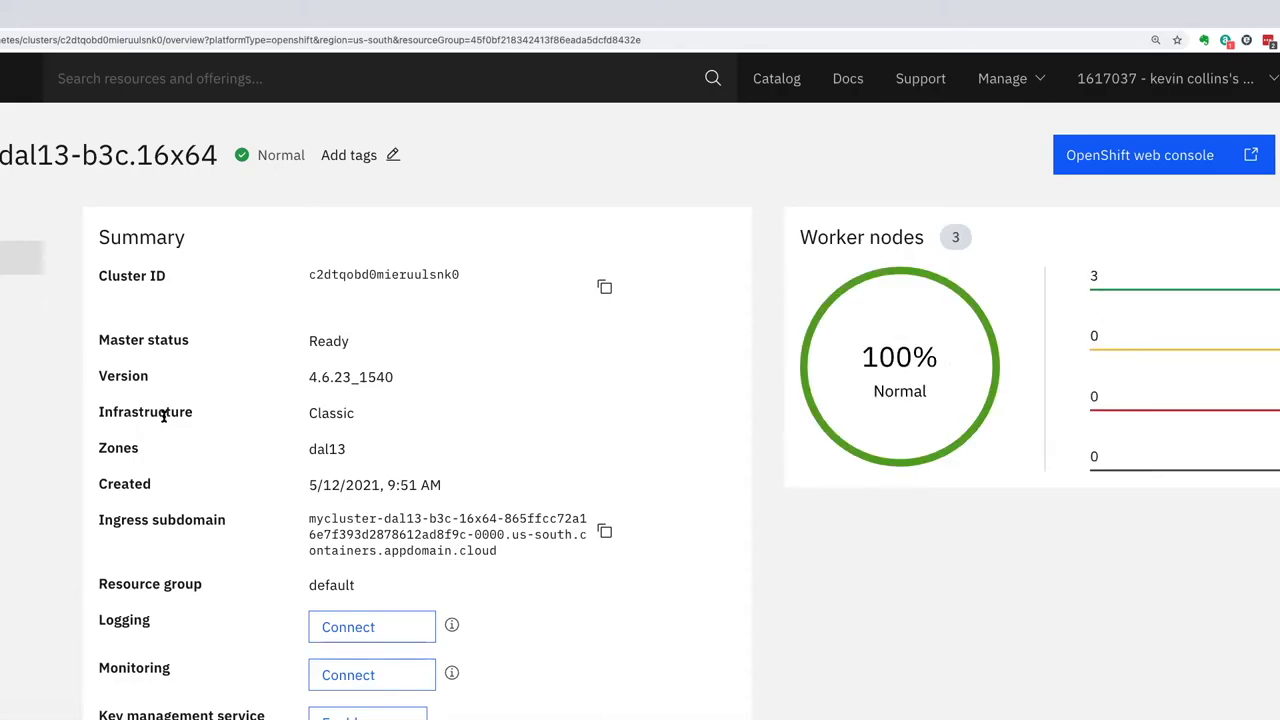
{"action": "scroll", "coordinate": [638, 449], "scroll_direction": "down", "scroll_amount": 5}
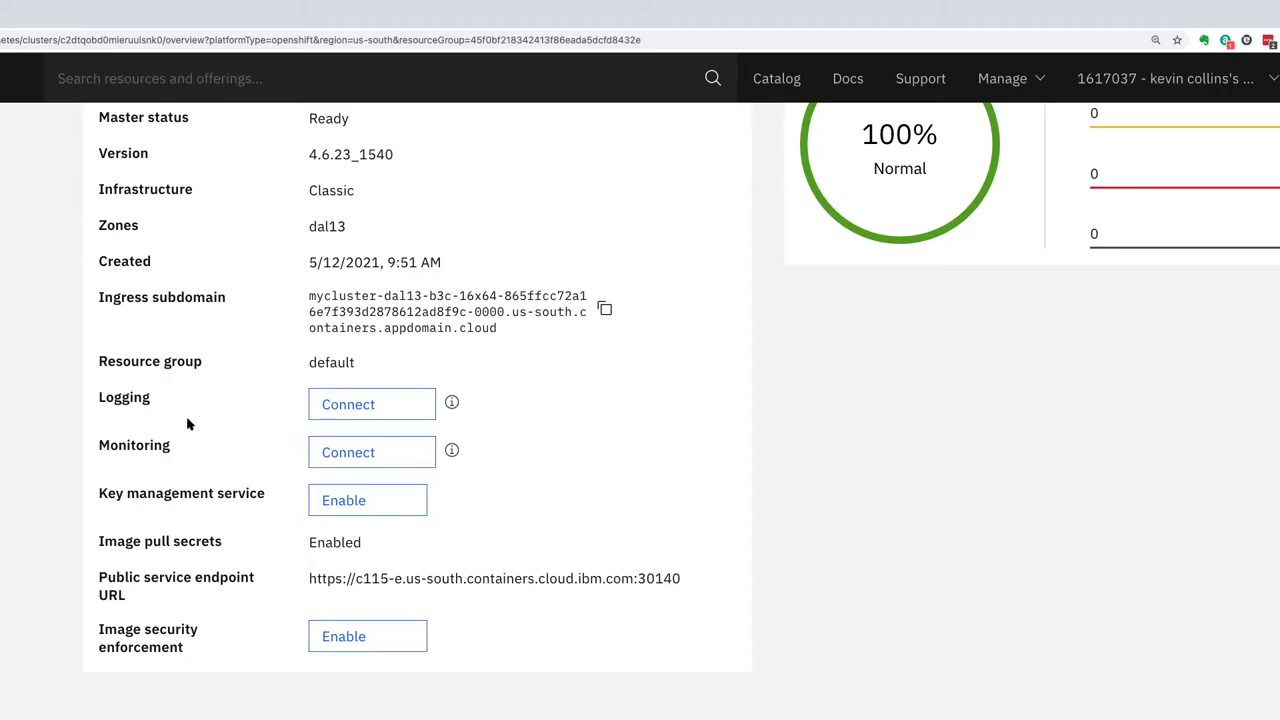
{"action": "left_click", "coordinate": [366, 407]}
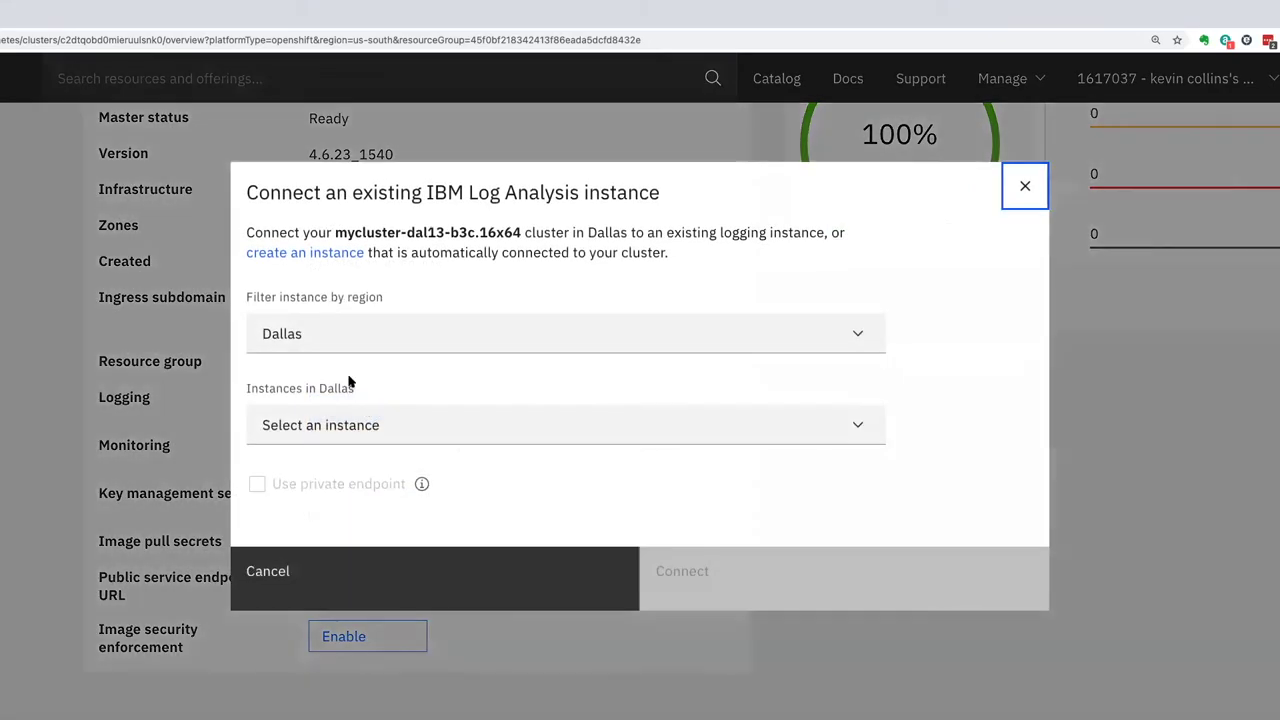
{"action": "left_click", "coordinate": [389, 429]}
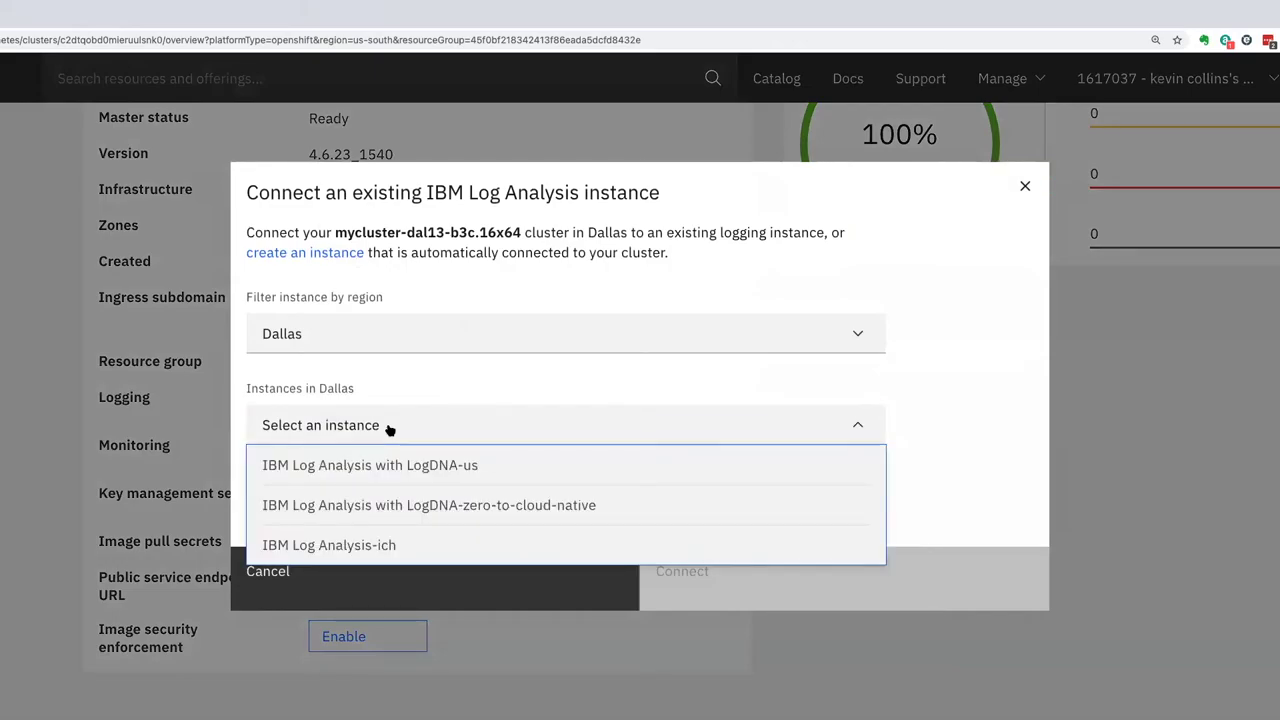
{"action": "left_click", "coordinate": [360, 545]}
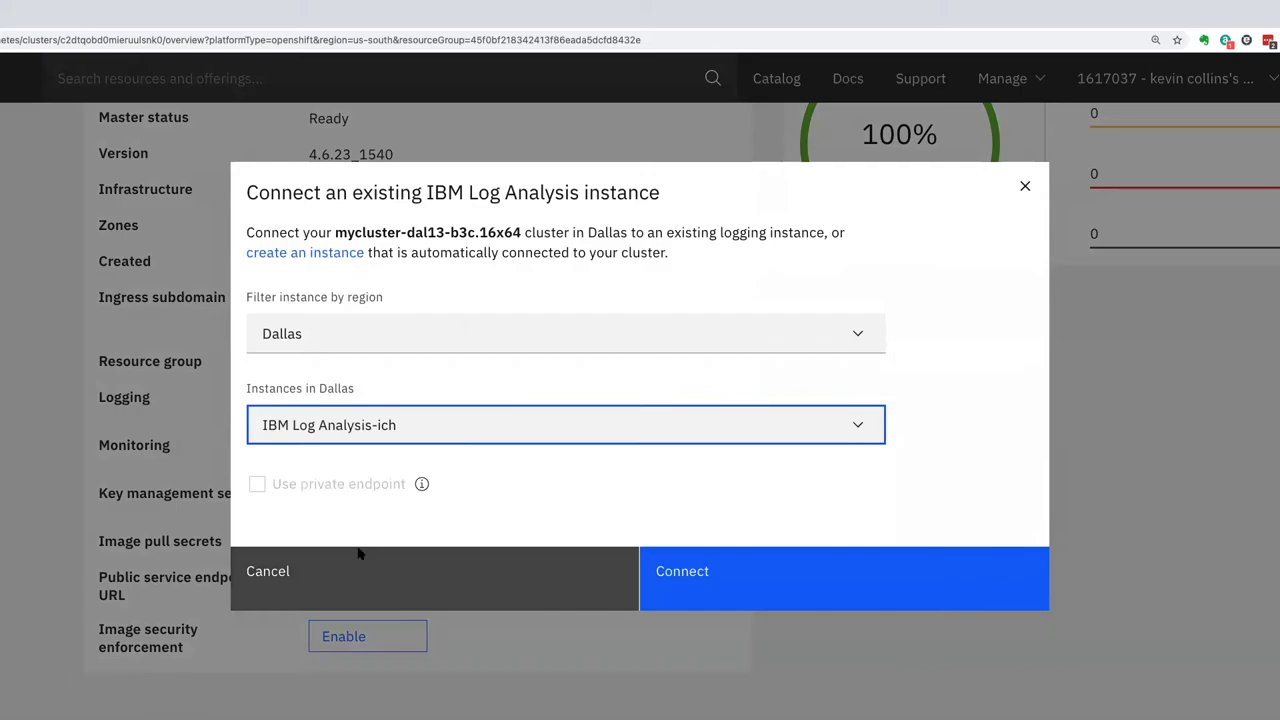
{"action": "left_click", "coordinate": [748, 588]}
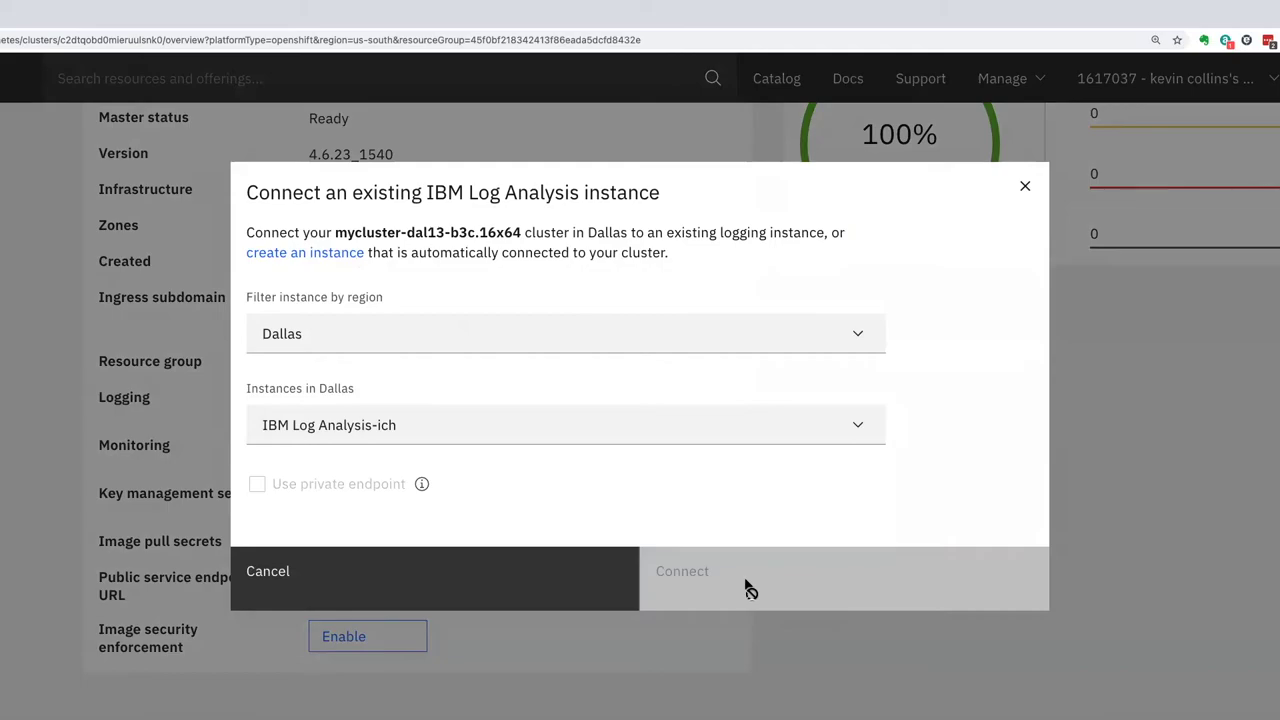
{"action": "left_click", "coordinate": [206, 406]}
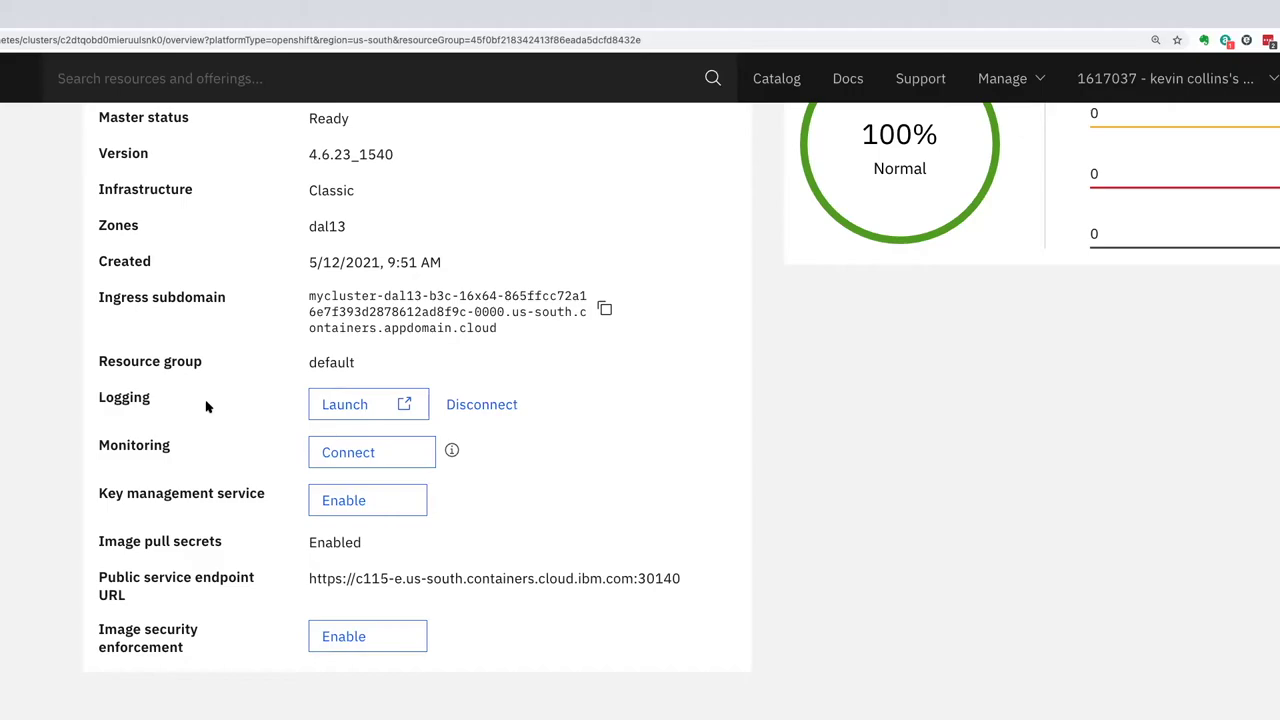
Launch the cluster's logging dashboard and add ich-cluster to the tag filter alongside mycluster-dal13-b3c.16x64.
{"action": "left_click", "coordinate": [352, 409]}
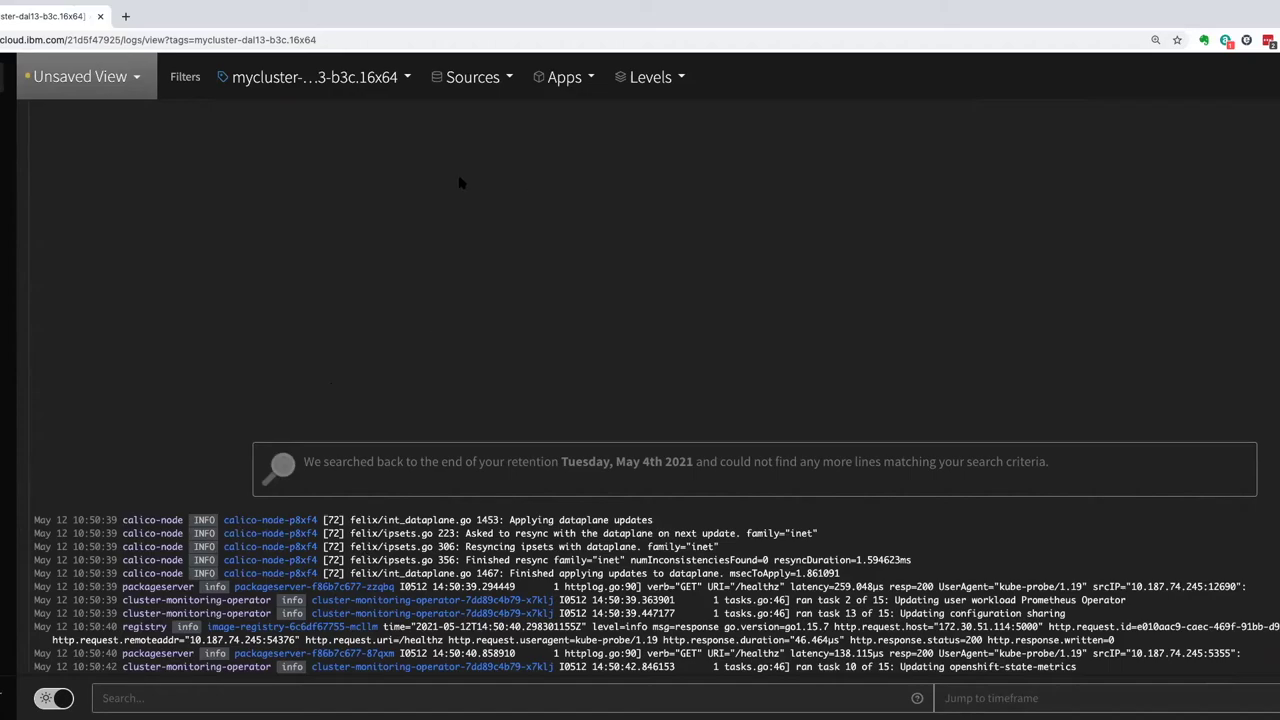
{"action": "left_click", "coordinate": [408, 78]}
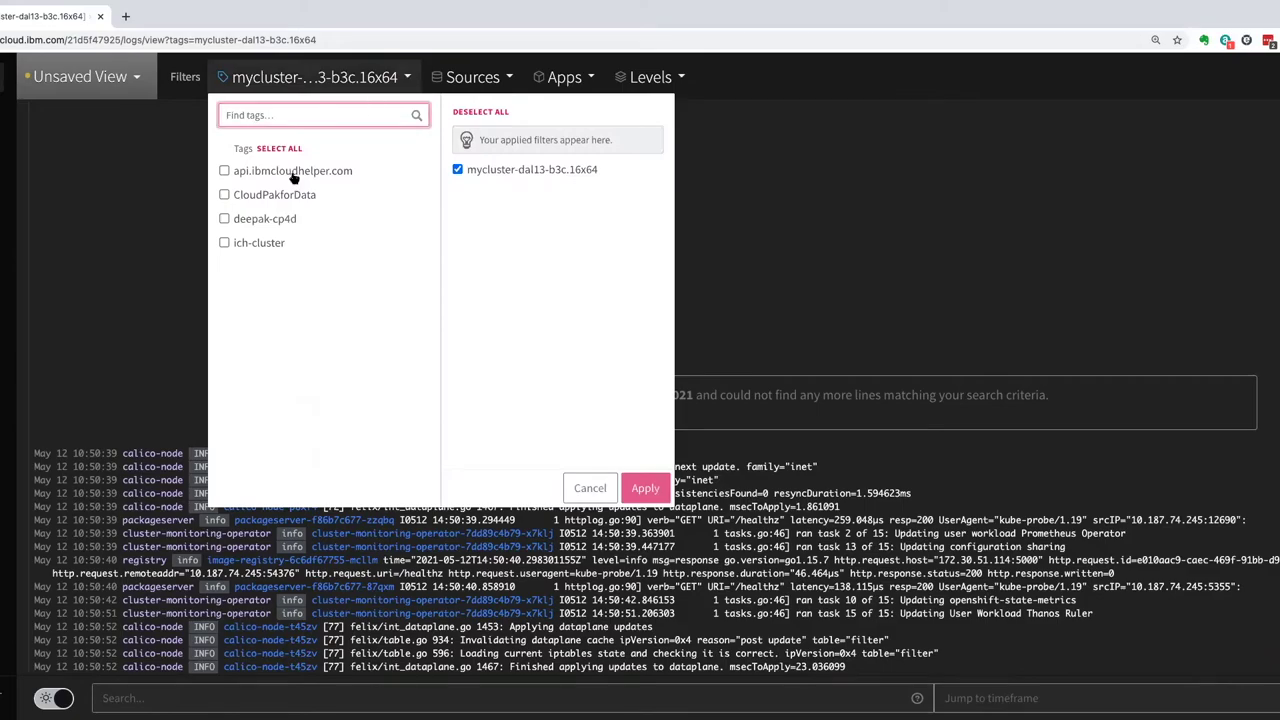
{"action": "left_click", "coordinate": [225, 243]}
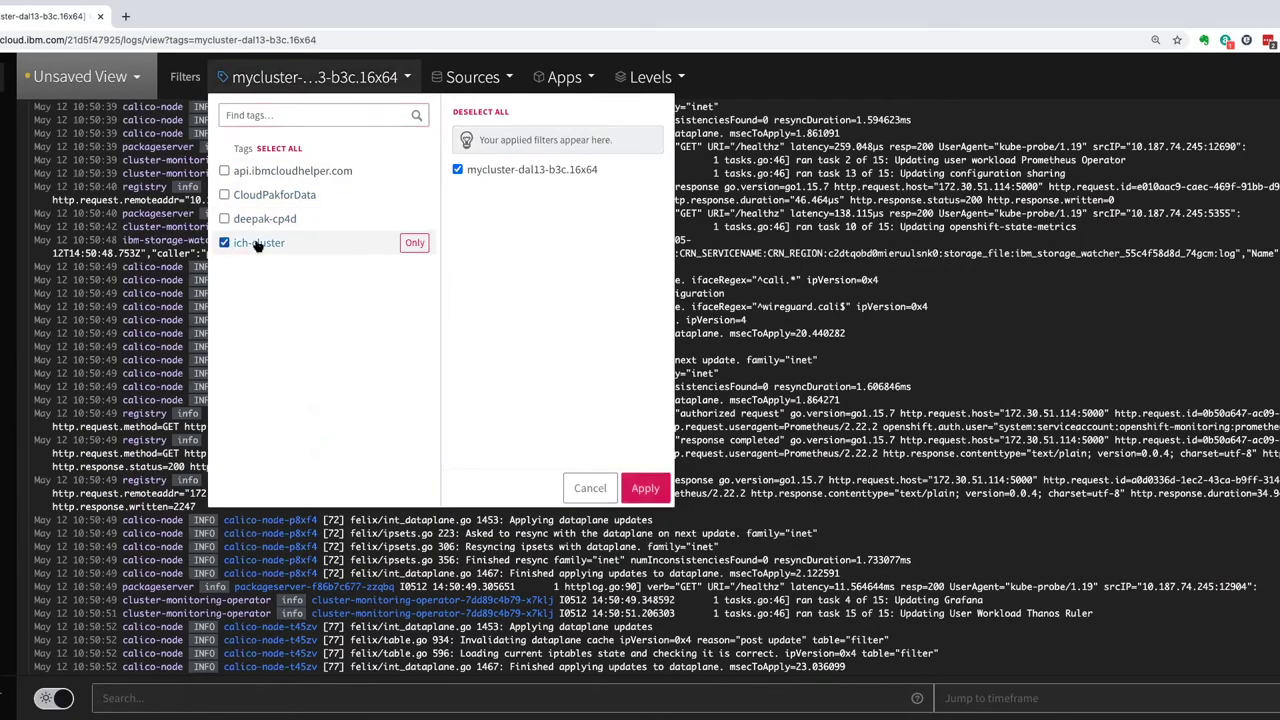
{"action": "left_click", "coordinate": [646, 488]}
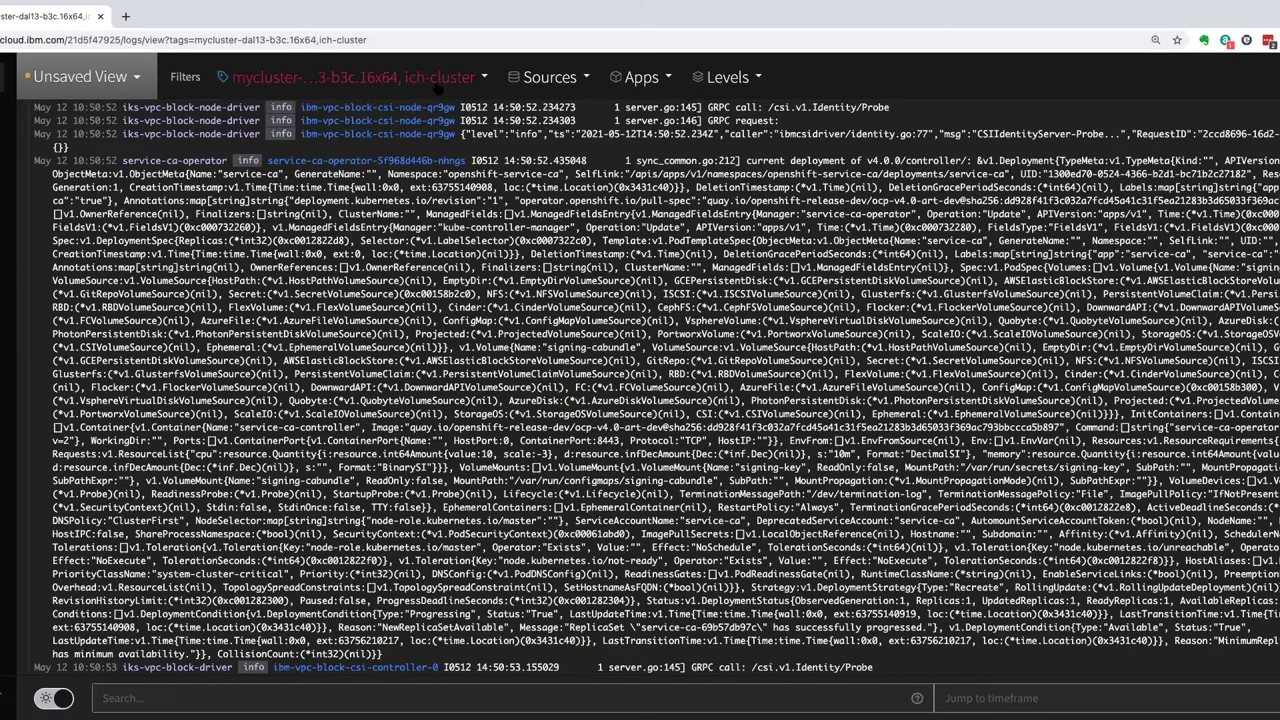
Review the applied tag filter and browse the source hosts available for filtering the logs.
{"action": "left_click", "coordinate": [436, 82]}
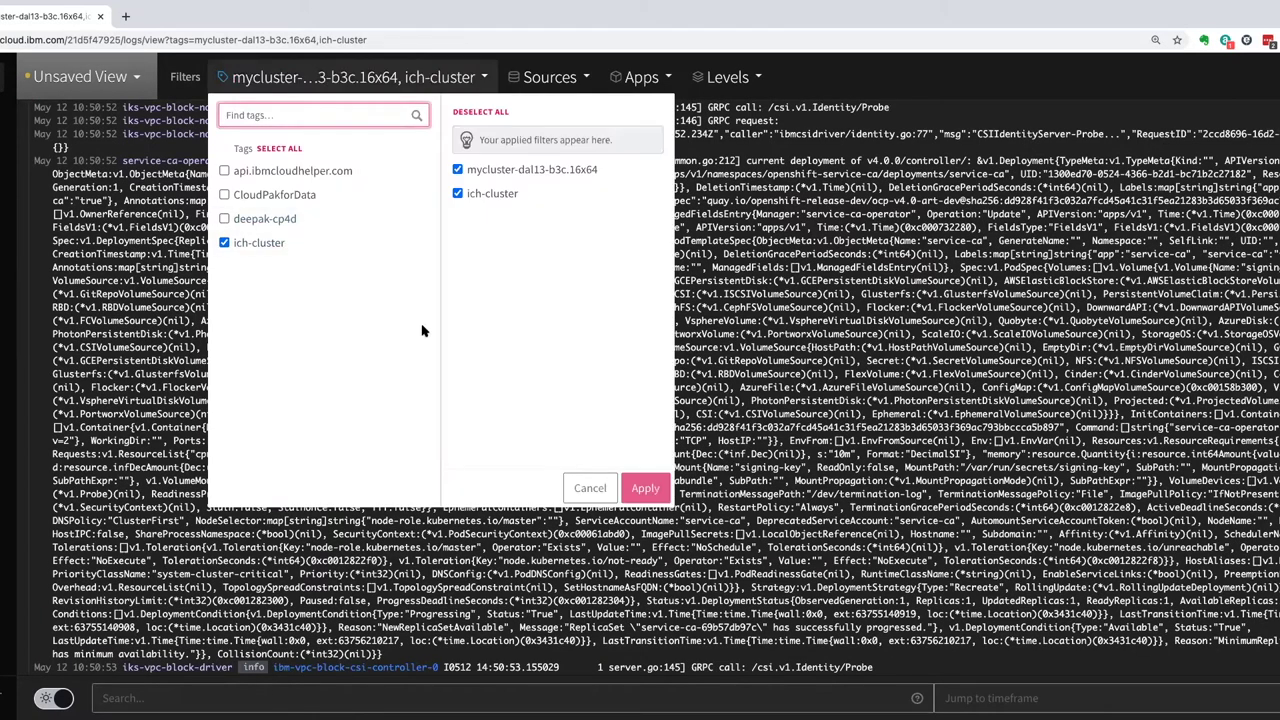
{"action": "left_click", "coordinate": [17, 348]}
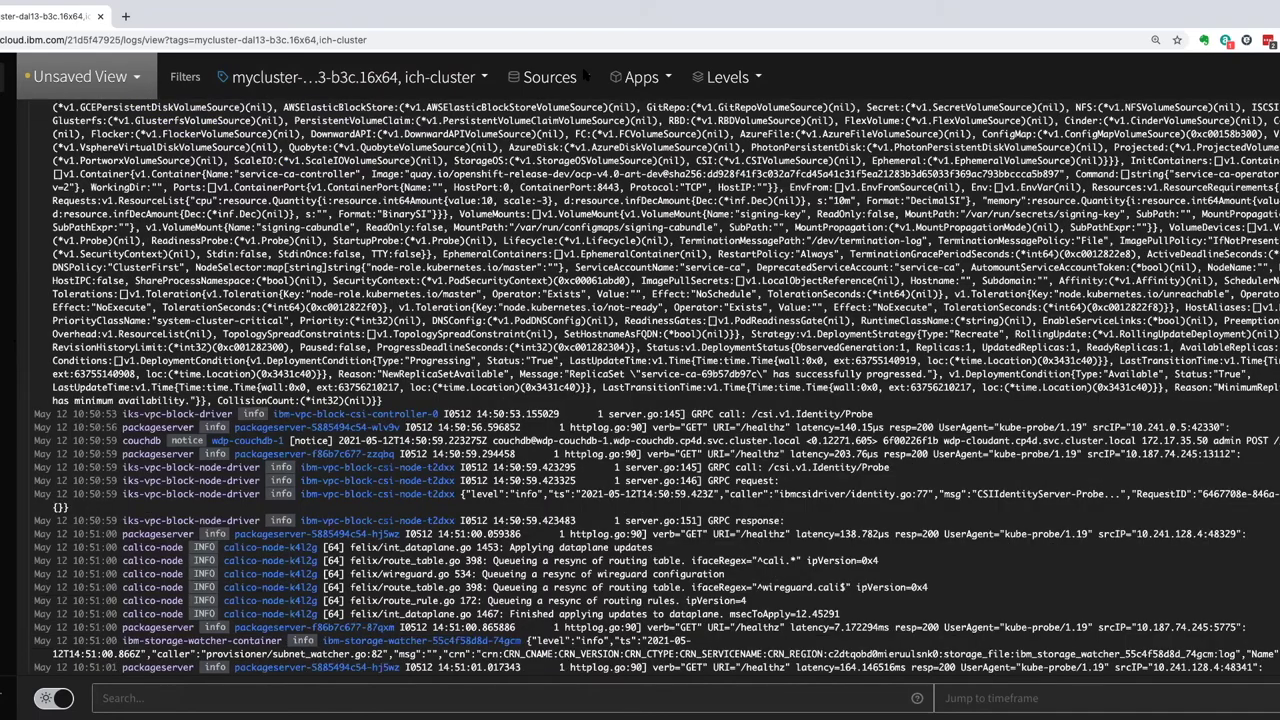
{"action": "left_click", "coordinate": [586, 77]}
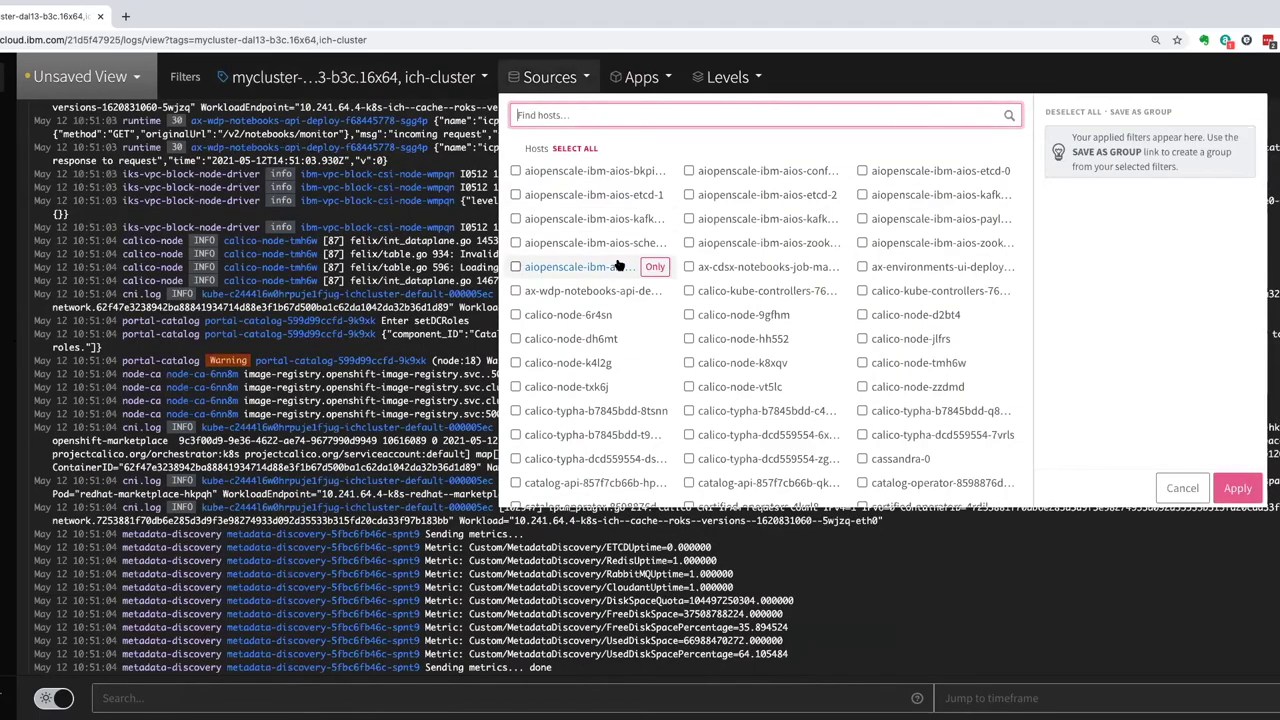
{"action": "scroll", "coordinate": [619, 266], "scroll_direction": "down", "scroll_amount": 2}
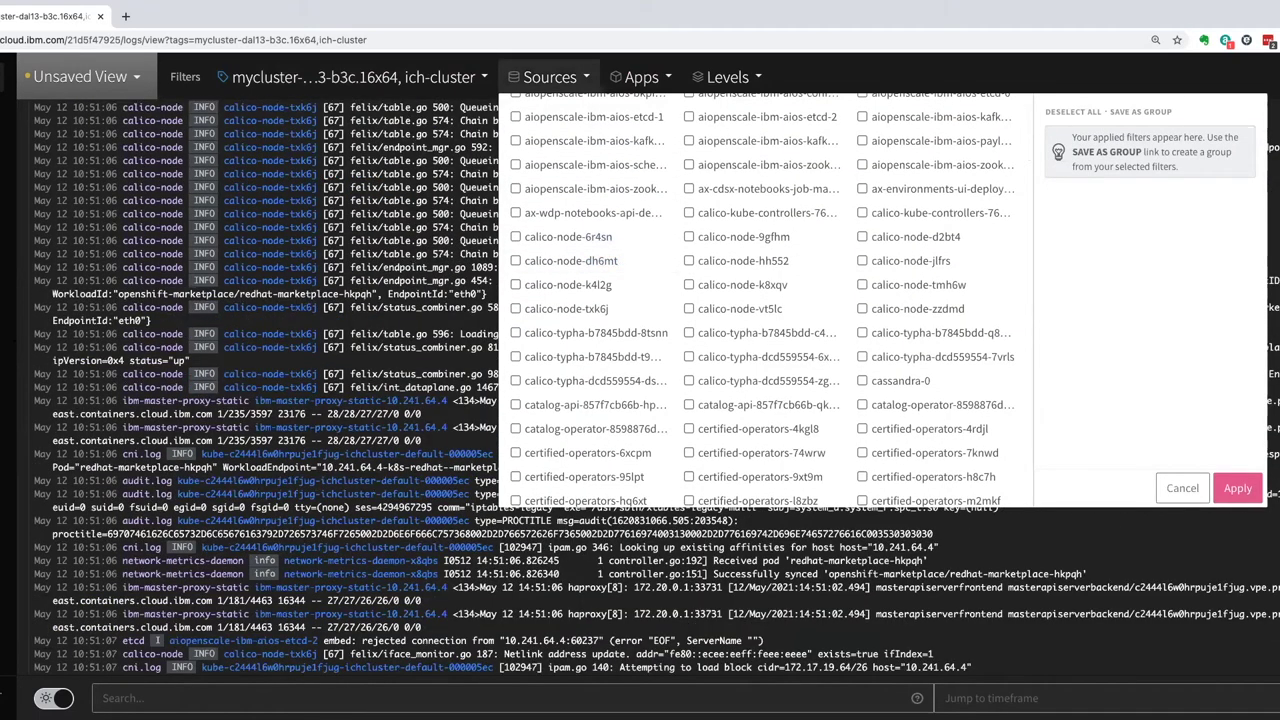
{"action": "key", "text": "Escape"}
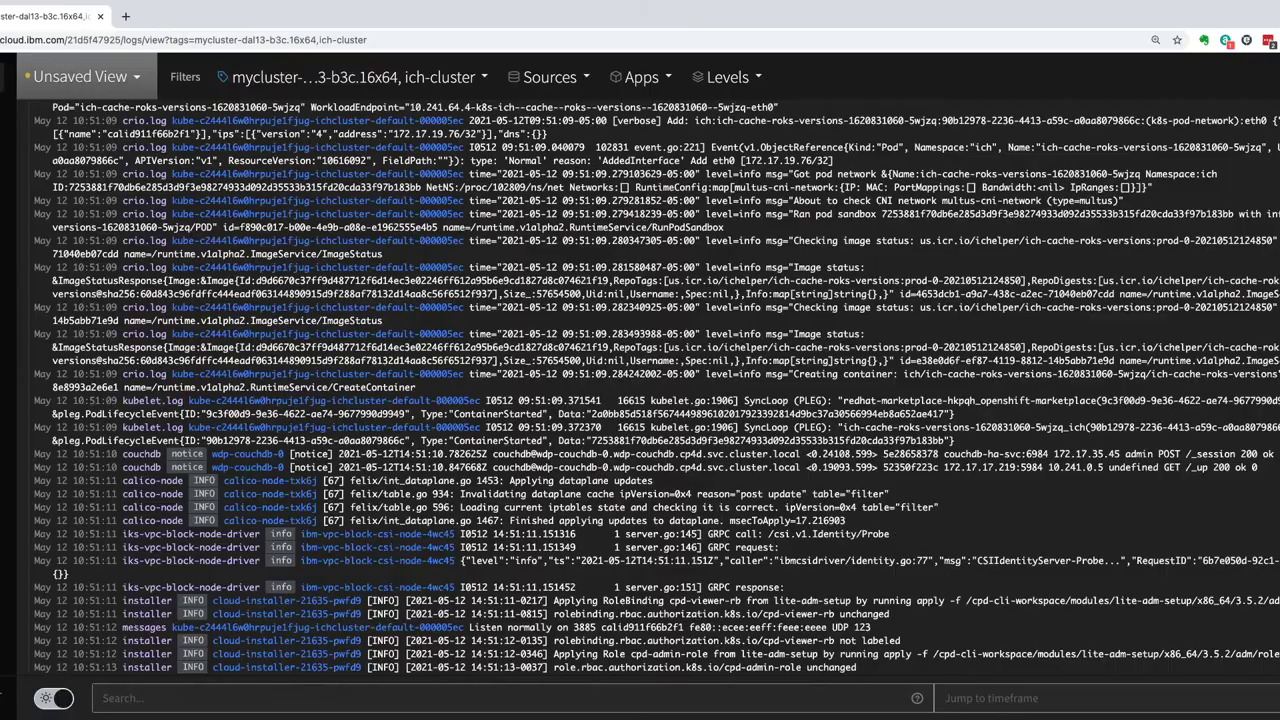
Return to the cluster overview and review the key management service settings, including the selectable Key Protect instances, without enabling the service.
{"action": "key", "text": "ctrl+w"}
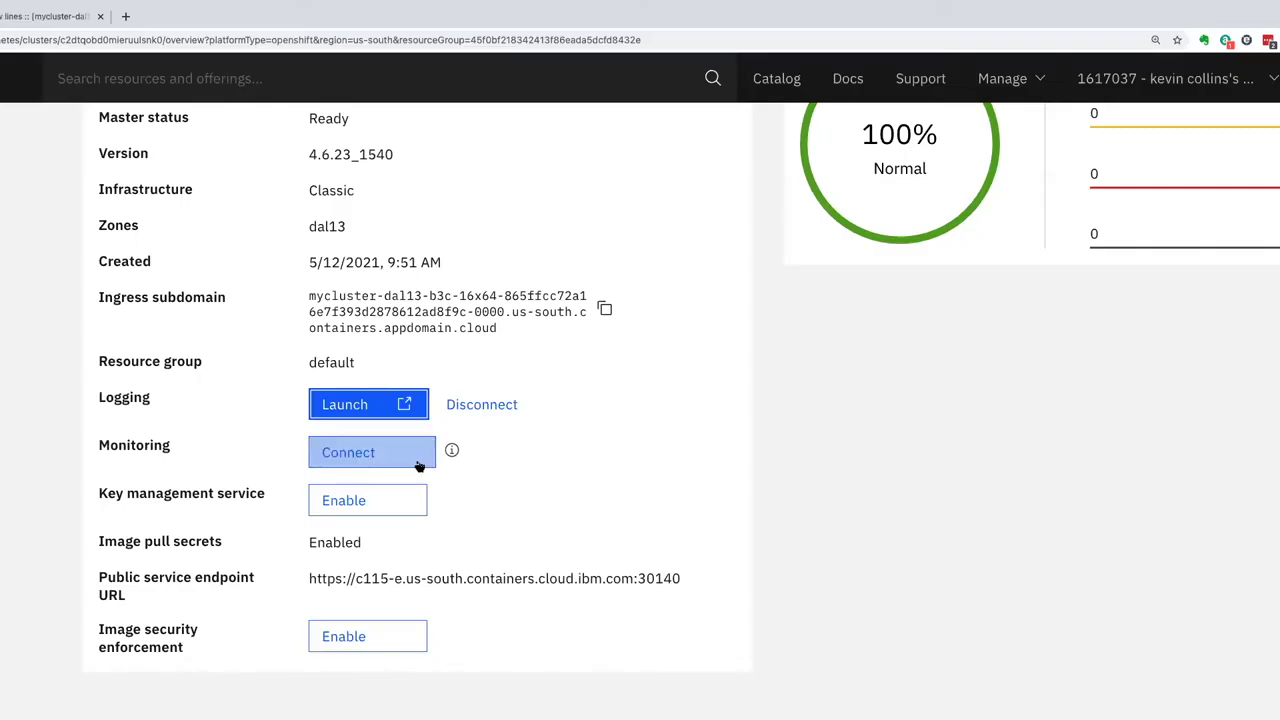
{"action": "scroll", "coordinate": [113, 440], "scroll_direction": "up", "scroll_amount": 1}
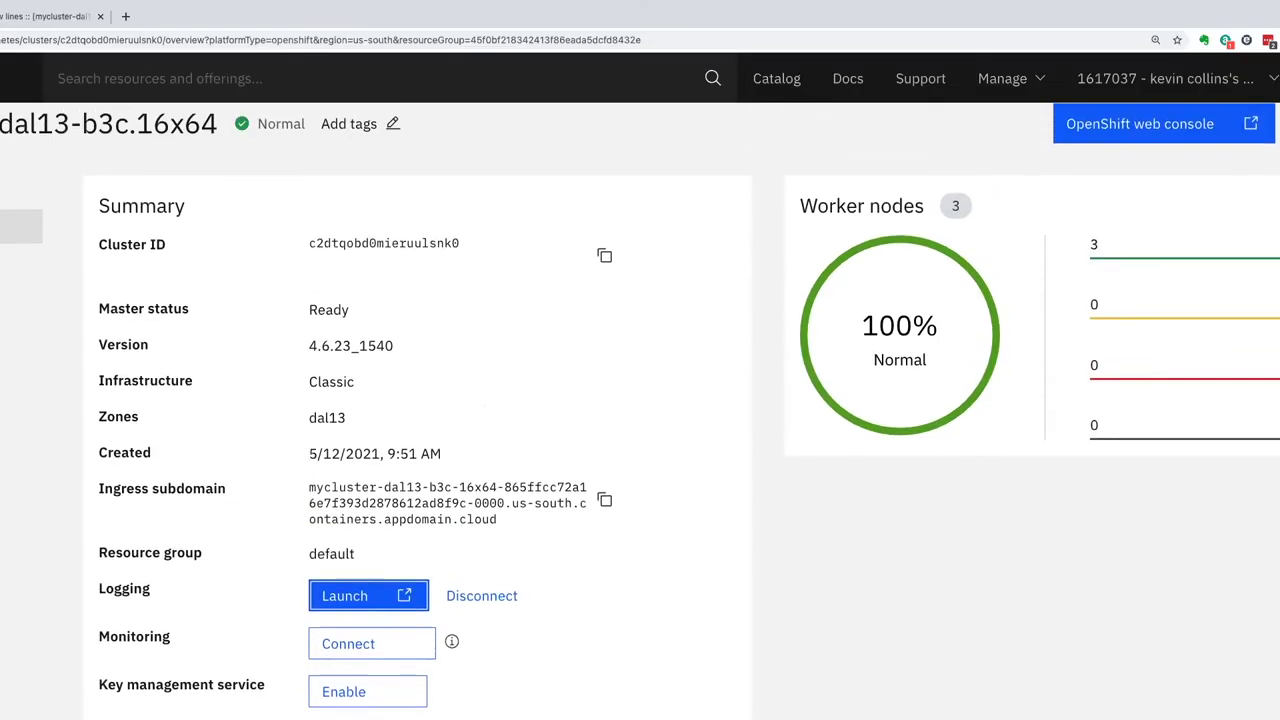
{"action": "scroll", "coordinate": [113, 440], "scroll_direction": "down", "scroll_amount": 2}
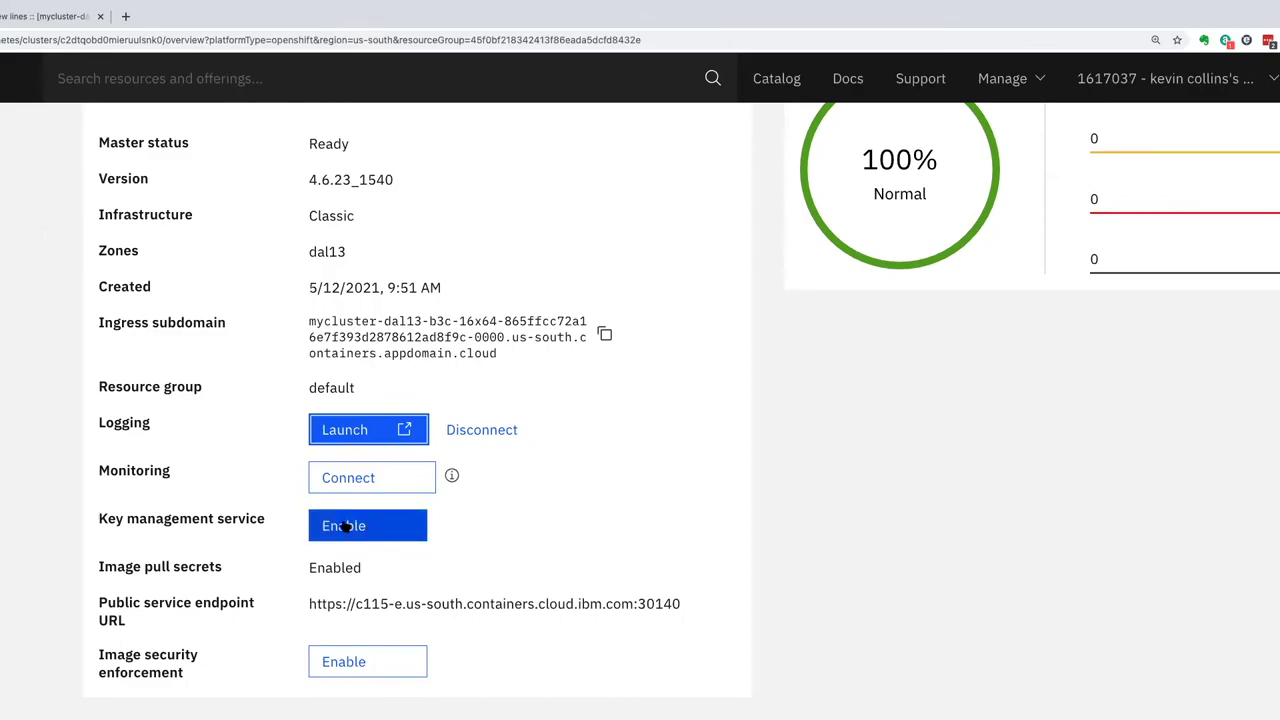
{"action": "left_click", "coordinate": [344, 527]}
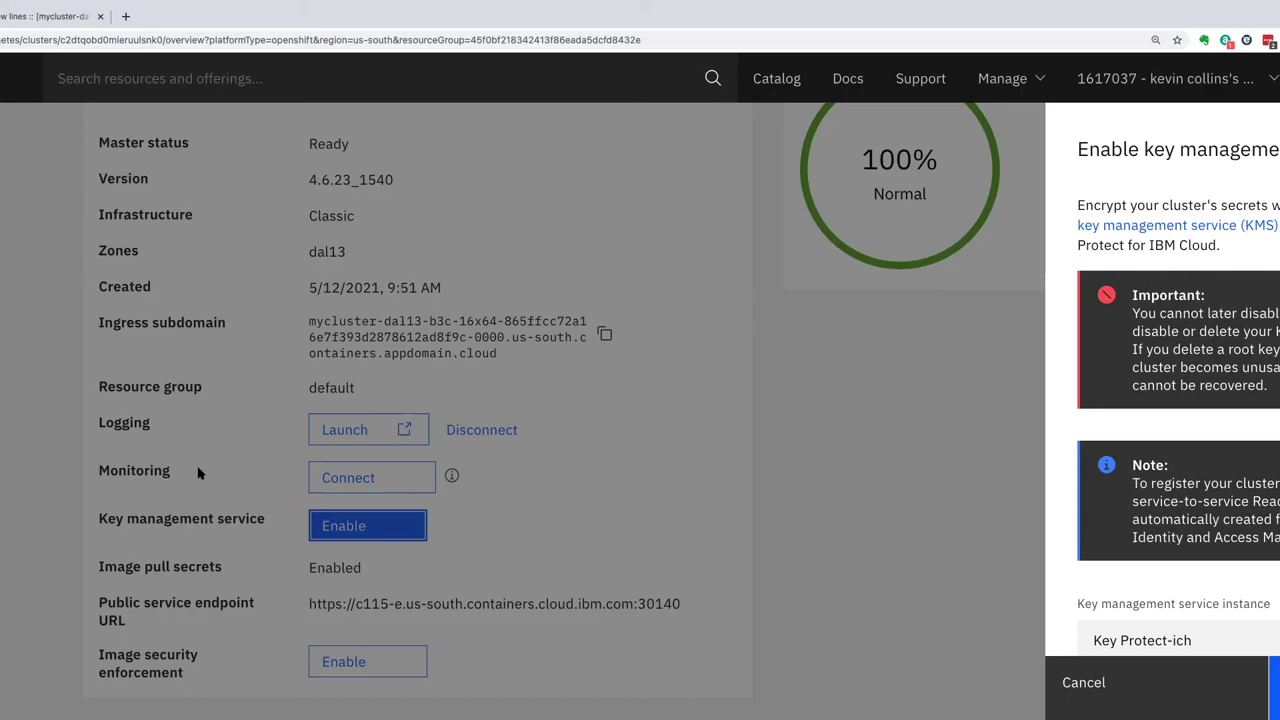
{"action": "scroll", "coordinate": [1182, 343], "scroll_direction": "down", "scroll_amount": 1}
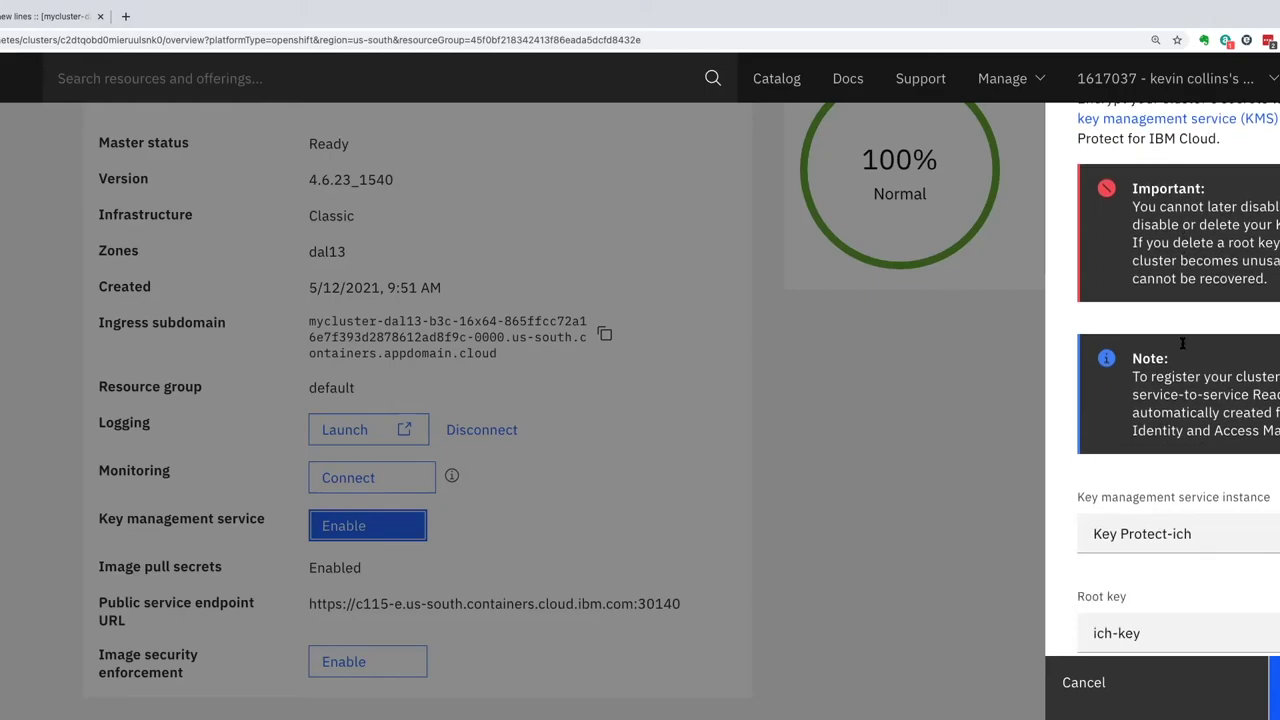
{"action": "scroll", "coordinate": [1182, 343], "scroll_direction": "down", "scroll_amount": 1}
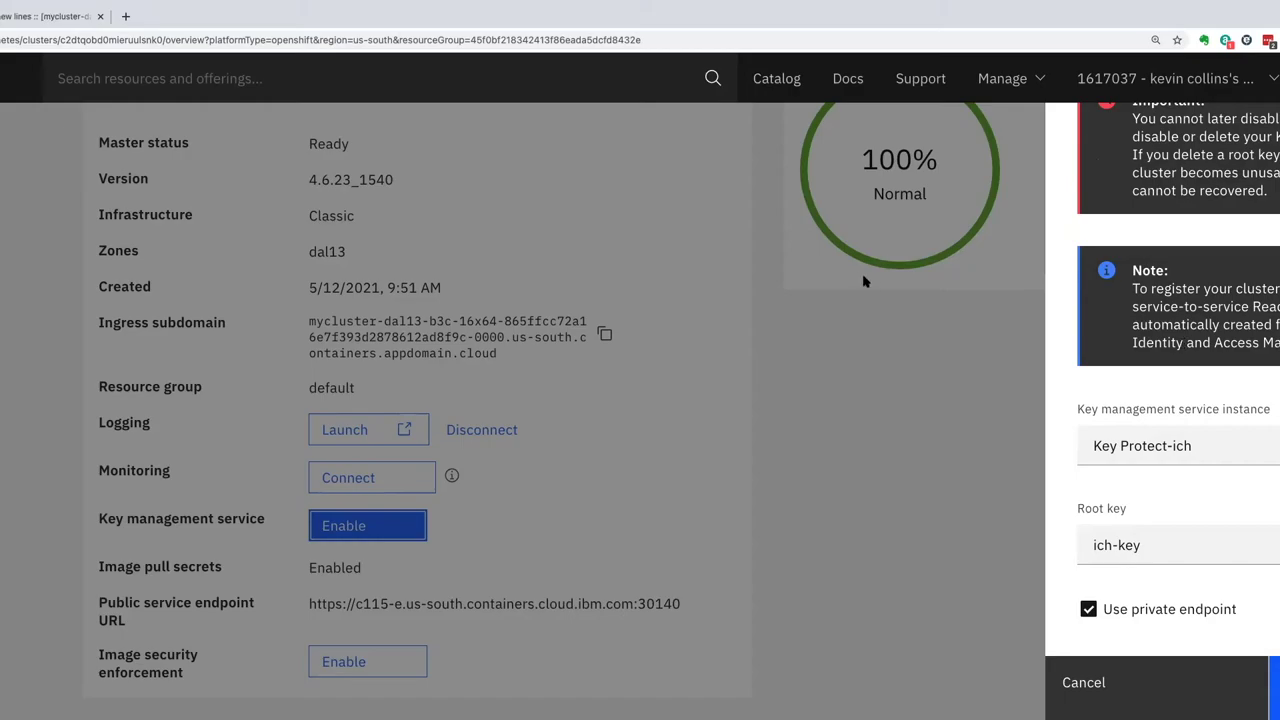
{"action": "left_click", "coordinate": [1163, 456]}
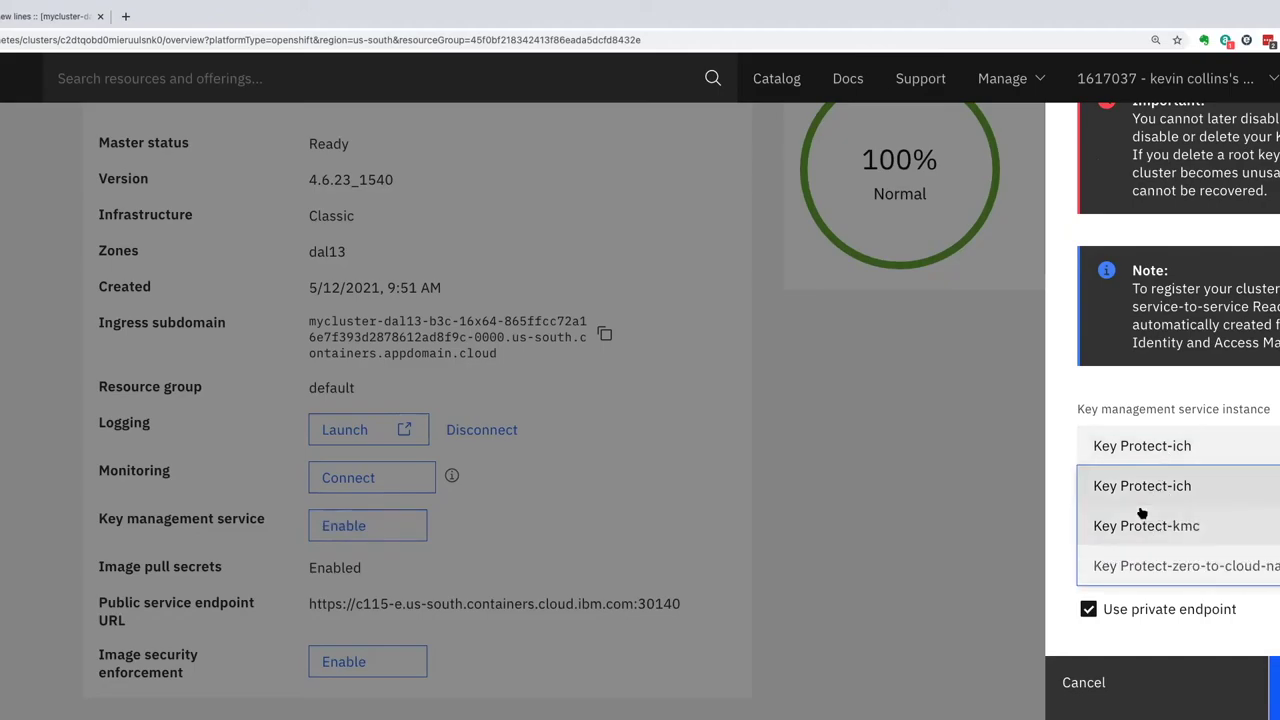
{"action": "left_click", "coordinate": [1002, 507]}
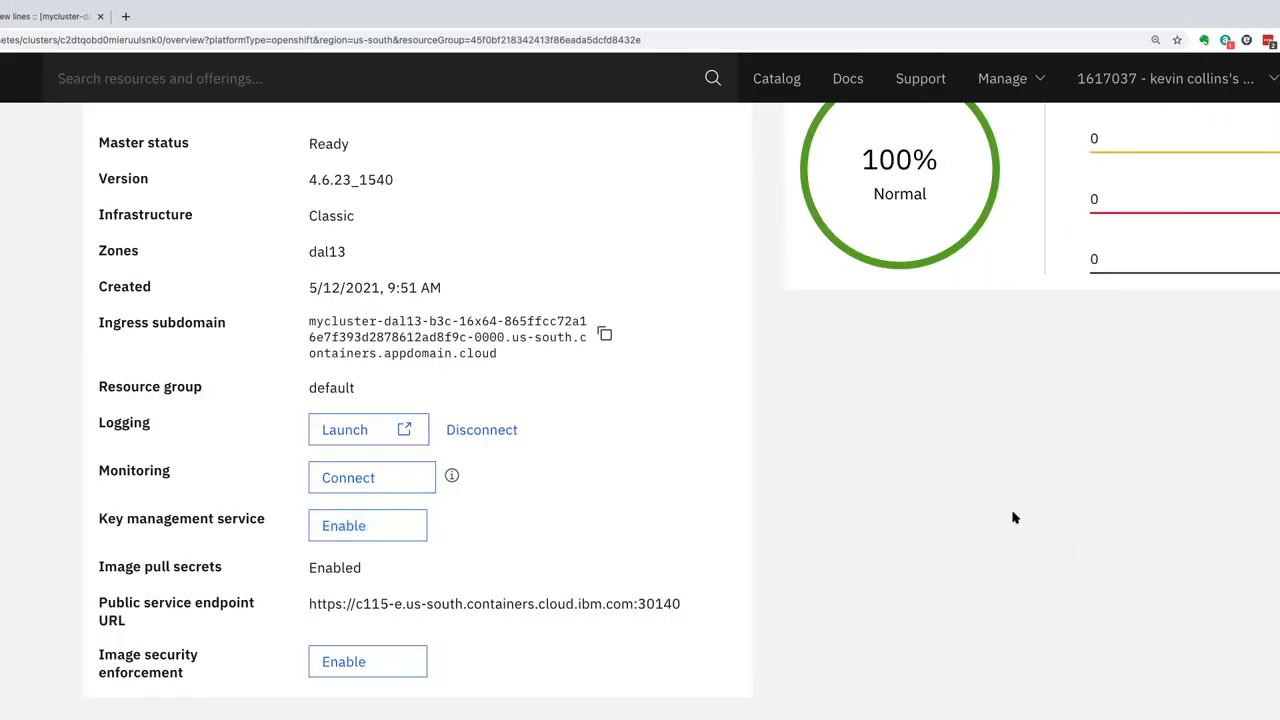
{"action": "left_click", "coordinate": [386, 533]}
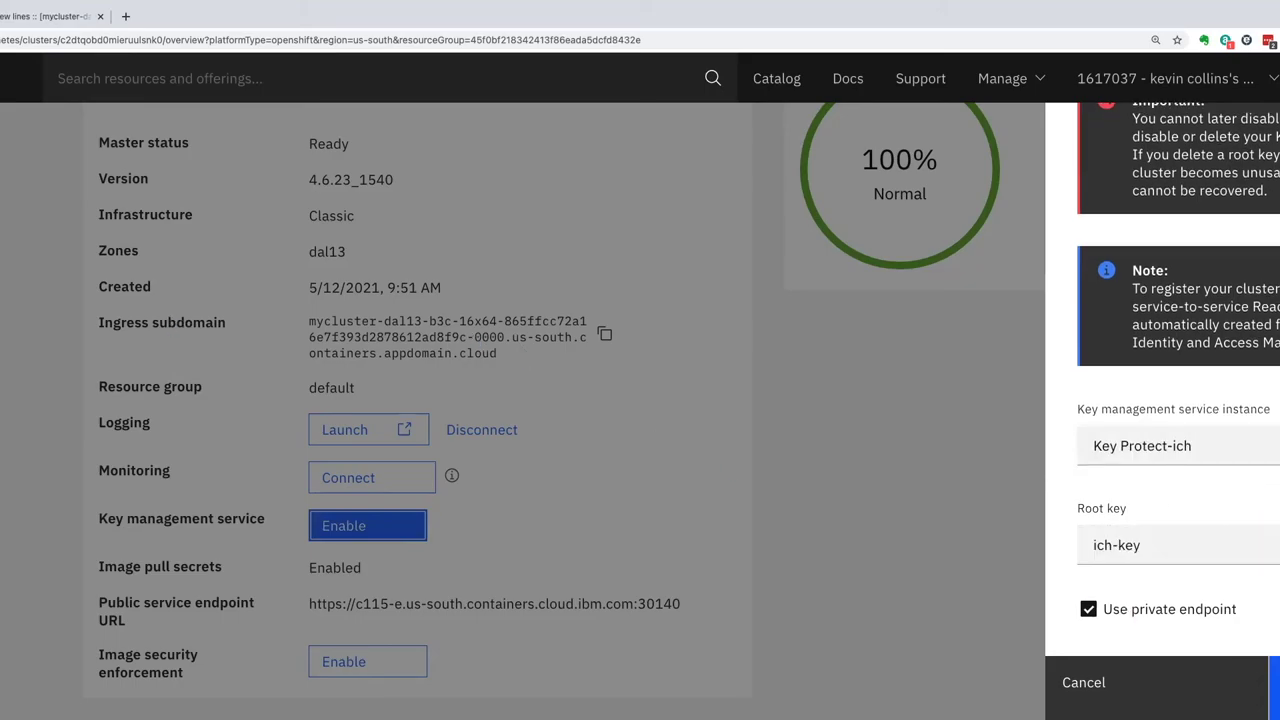
{"action": "left_click", "coordinate": [1140, 688]}
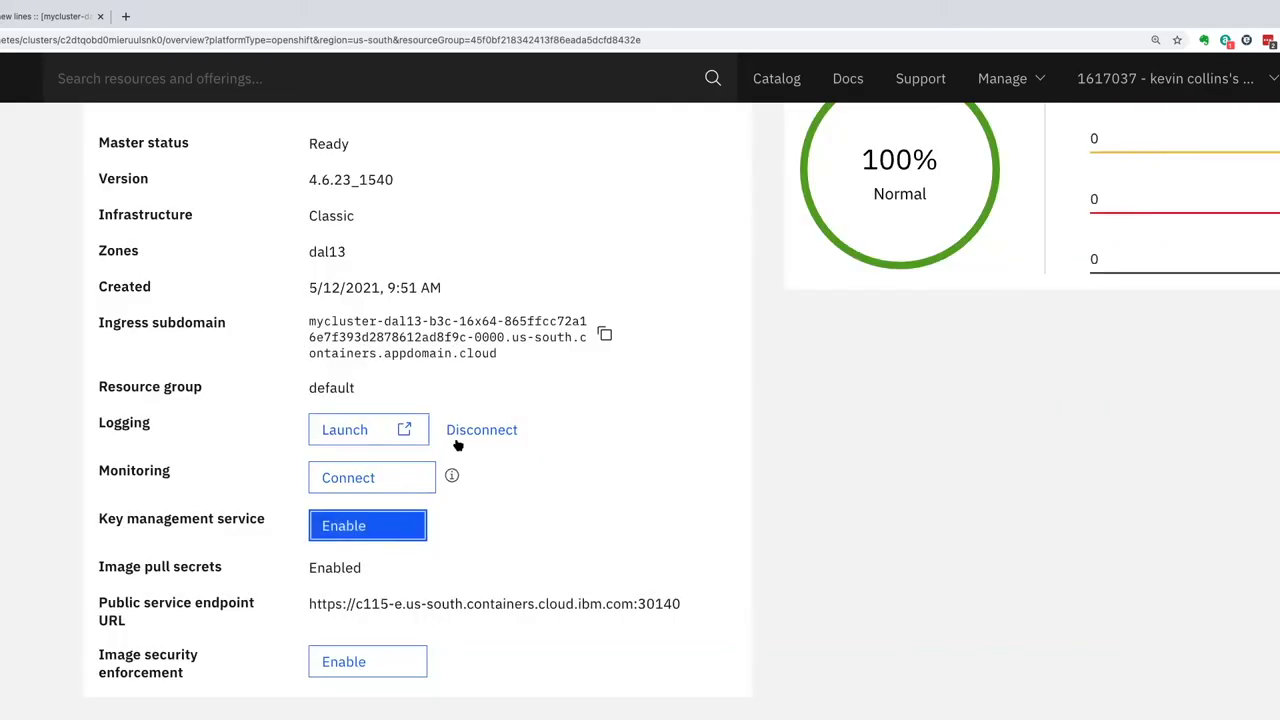
Go back to the OpenShift clusters list and open ich-cluster.
{"action": "scroll", "coordinate": [640, 411], "scroll_direction": "up", "scroll_amount": 1}
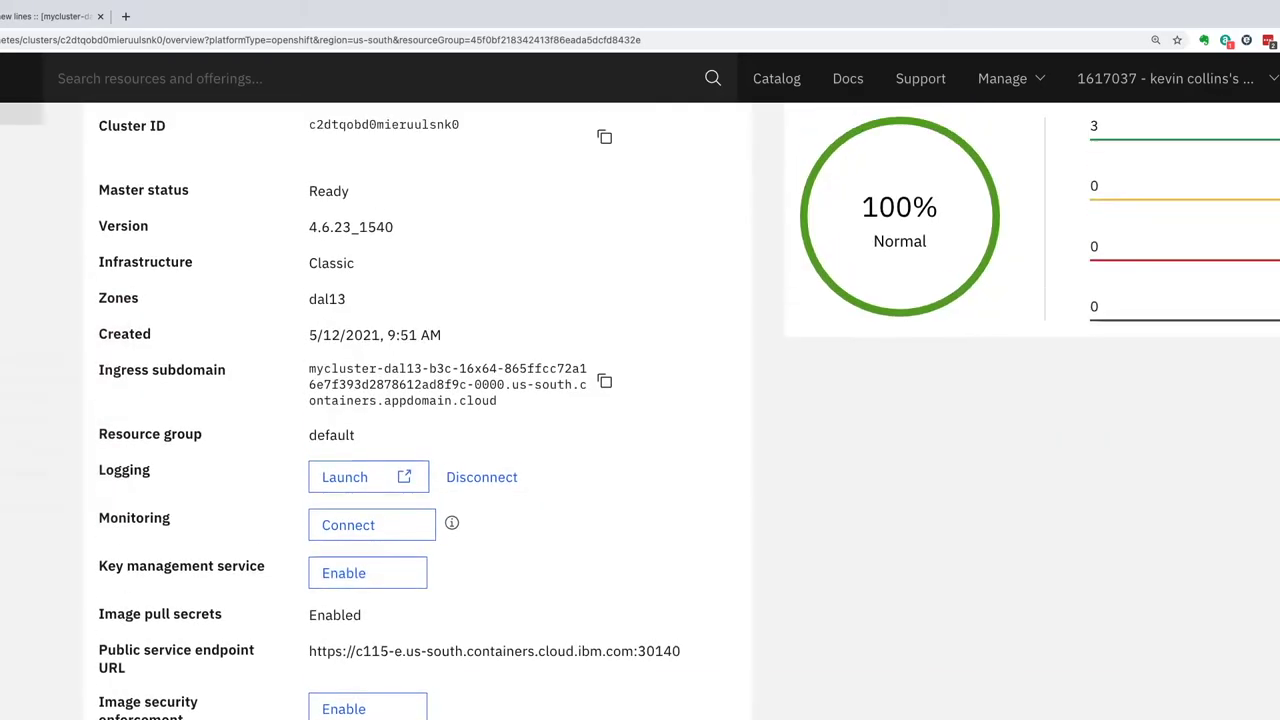
{"action": "scroll", "coordinate": [640, 411], "scroll_direction": "up", "scroll_amount": 2}
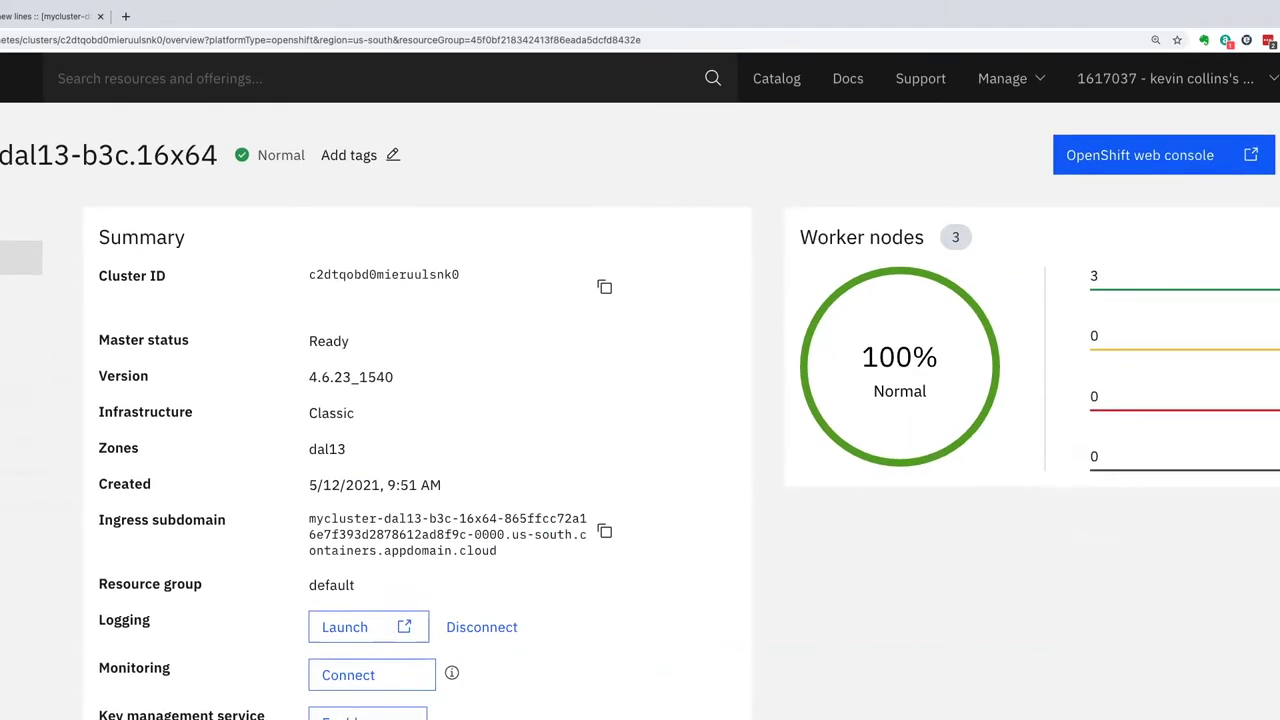
{"action": "left_click", "coordinate": [40, 342]}
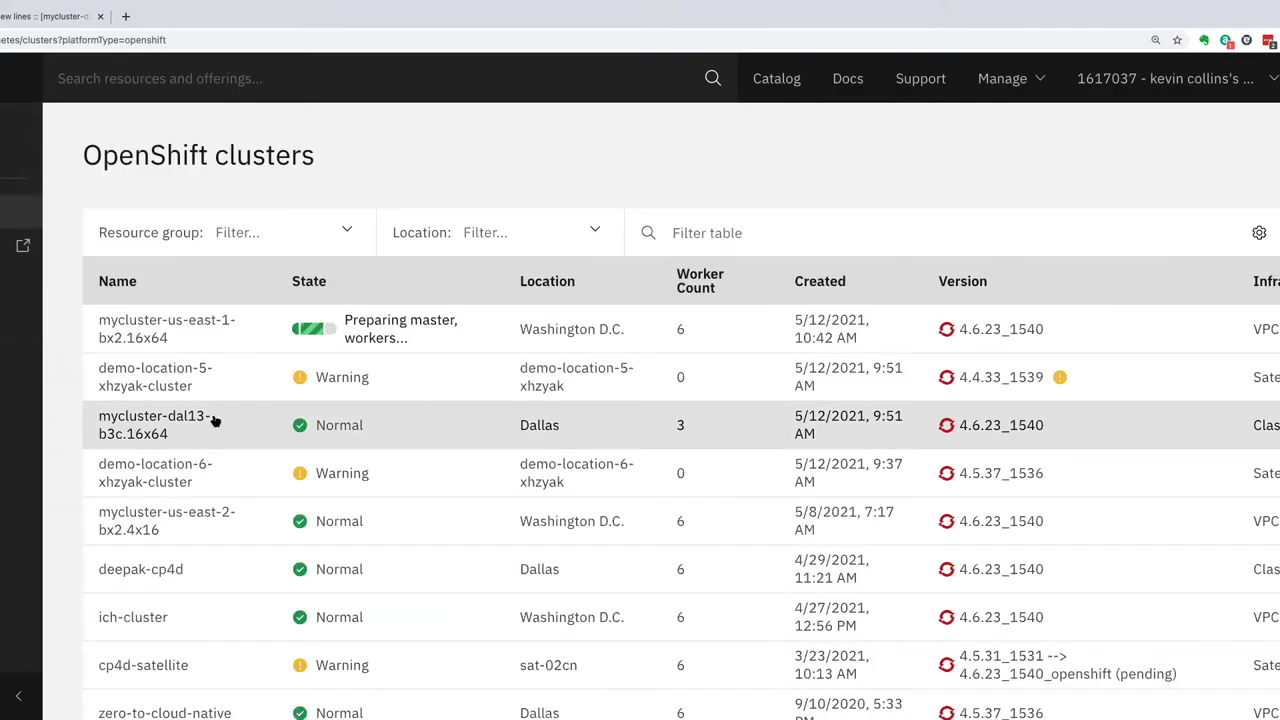
{"action": "left_click", "coordinate": [155, 619]}
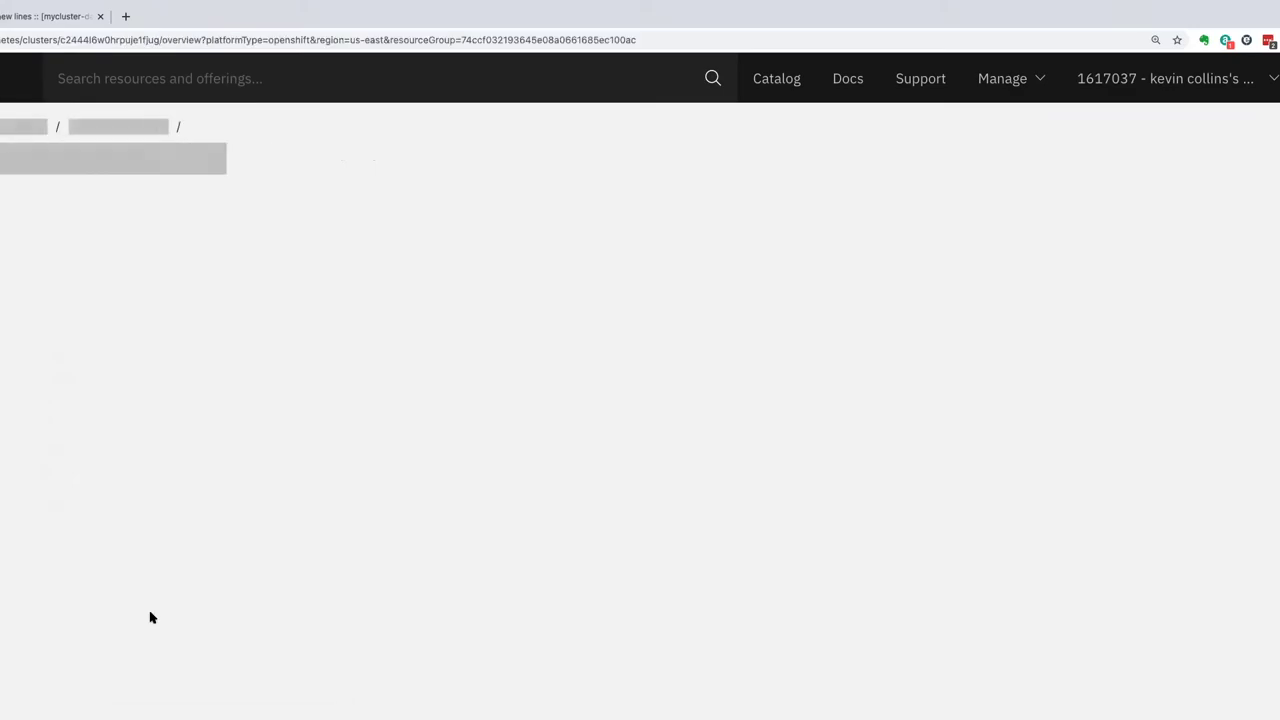
Review ich-cluster's summary details, including its ingress status, logging, monitoring and key management settings.
{"action": "scroll", "coordinate": [313, 507], "scroll_direction": "down", "scroll_amount": 3}
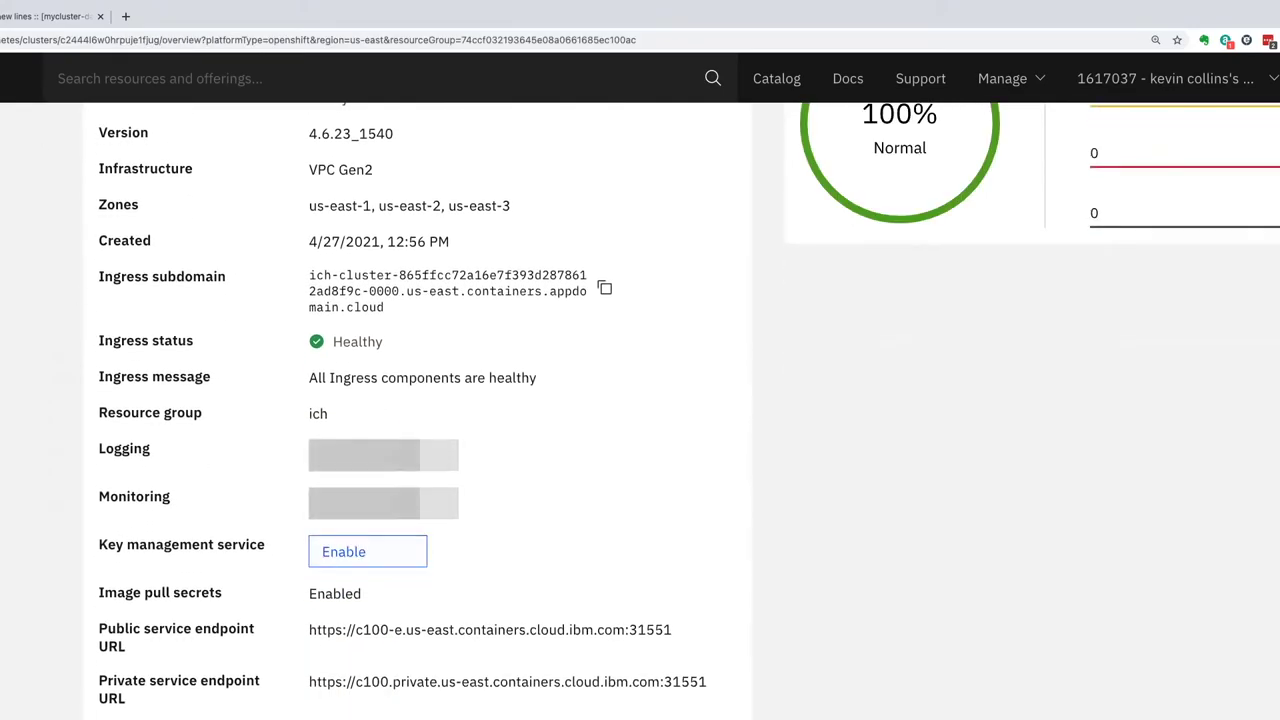
{"action": "scroll", "coordinate": [20, 155], "scroll_direction": "up", "scroll_amount": 1}
{"action": "scroll", "coordinate": [20, 155], "scroll_direction": "up", "scroll_amount": 1}
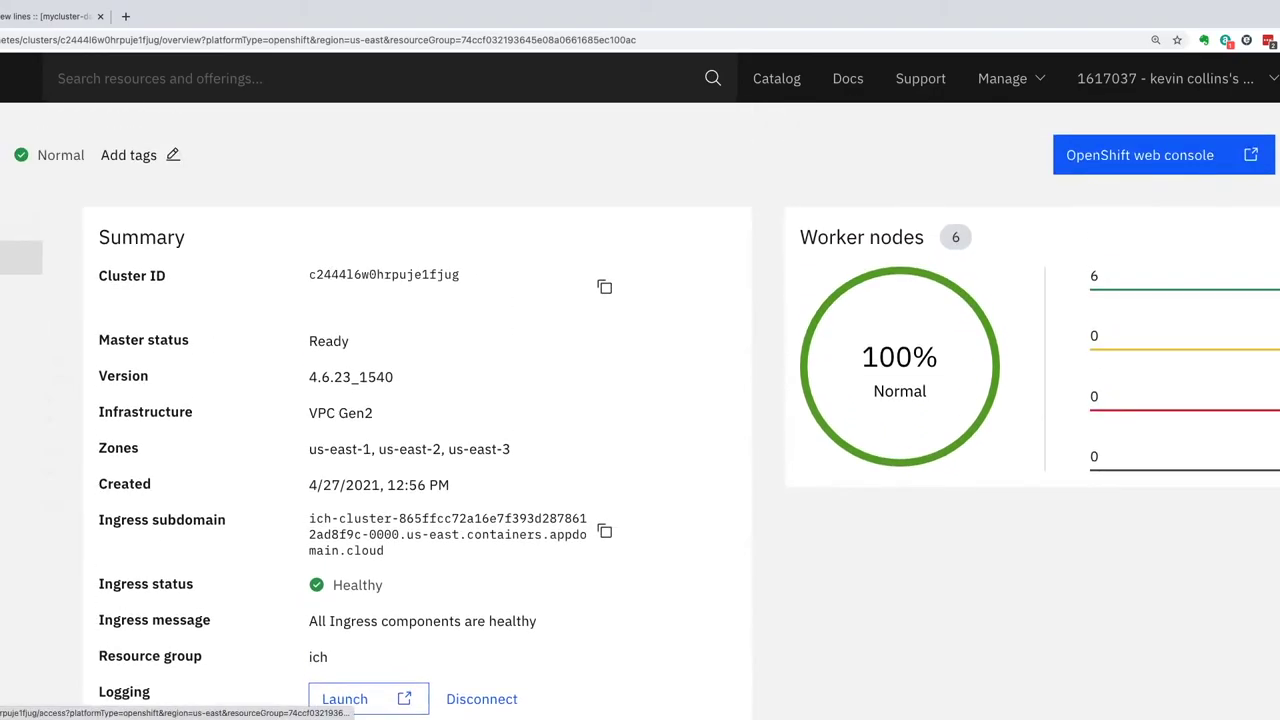
Return to the OpenShift clusters list and open the zero-to-cloud-native cluster.
{"action": "left_click", "coordinate": [20, 210]}
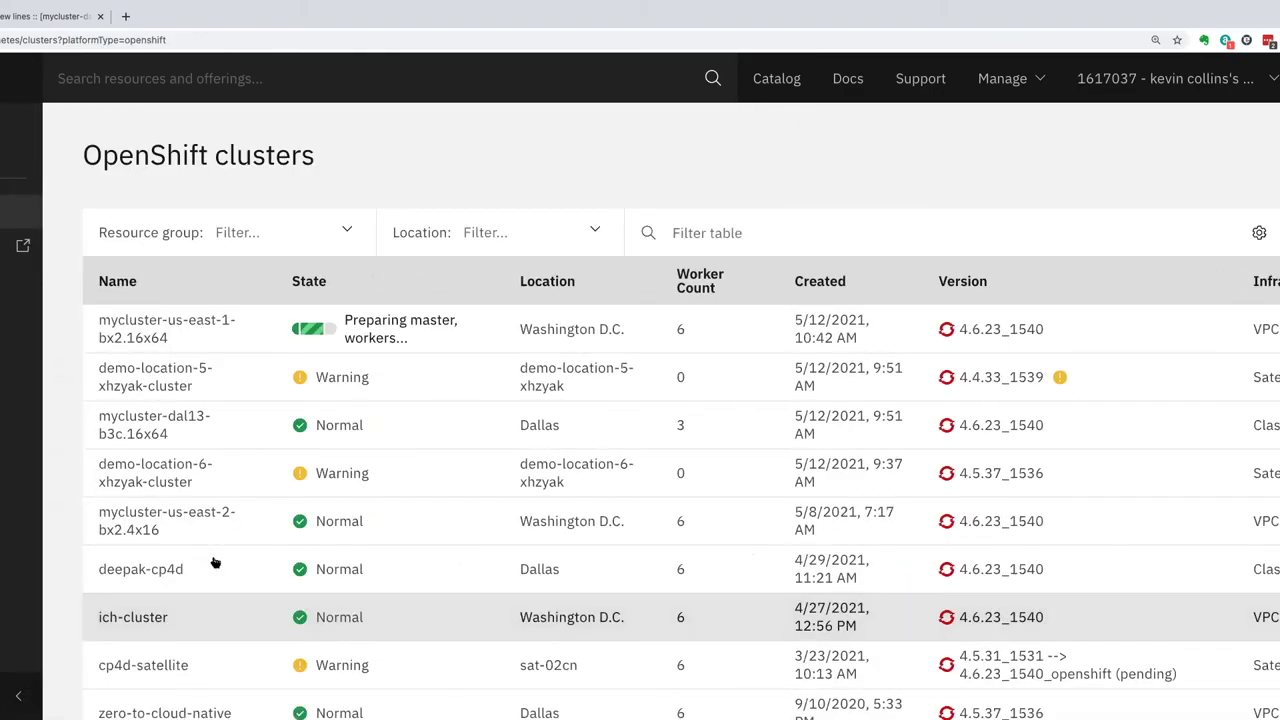
{"action": "scroll", "coordinate": [214, 563], "scroll_direction": "down", "scroll_amount": 1}
{"action": "left_click", "coordinate": [165, 648]}
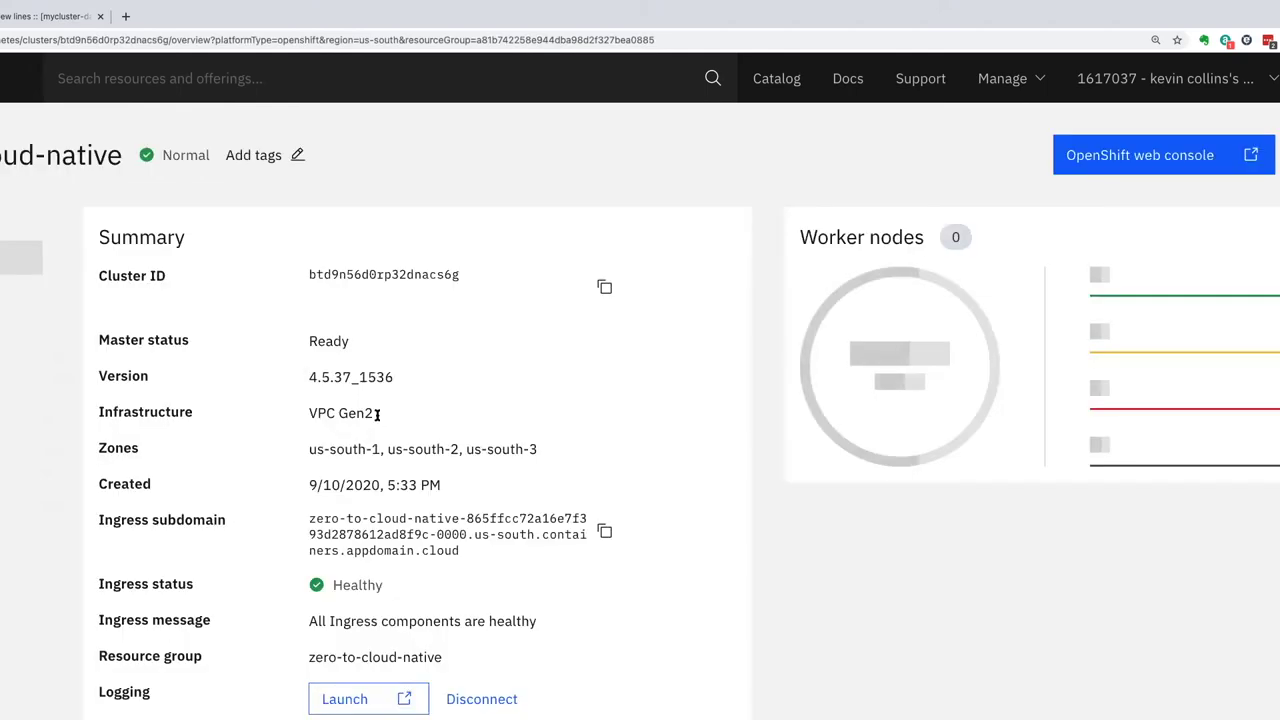
Launch the monitoring dashboard for zero-to-cloud-native and drill into the cluster's node-level overview.
{"action": "scroll", "coordinate": [398, 557], "scroll_direction": "down", "scroll_amount": 5}
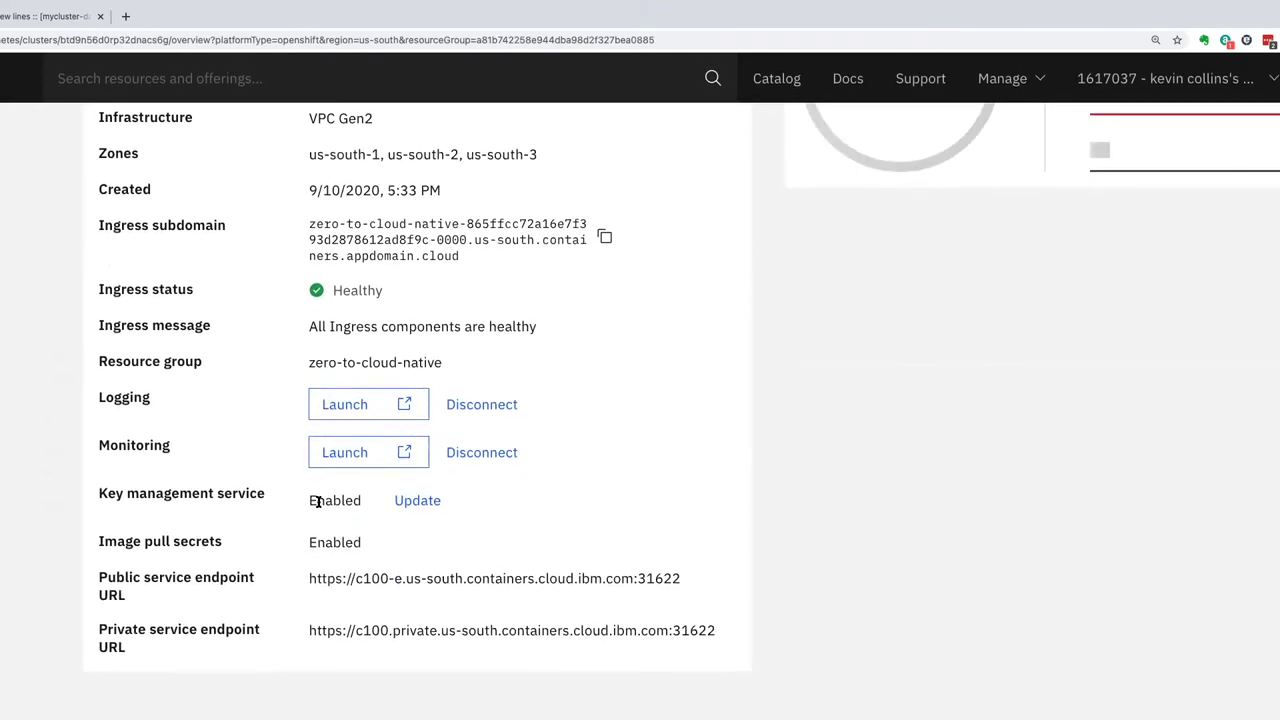
{"action": "left_click", "coordinate": [342, 455]}
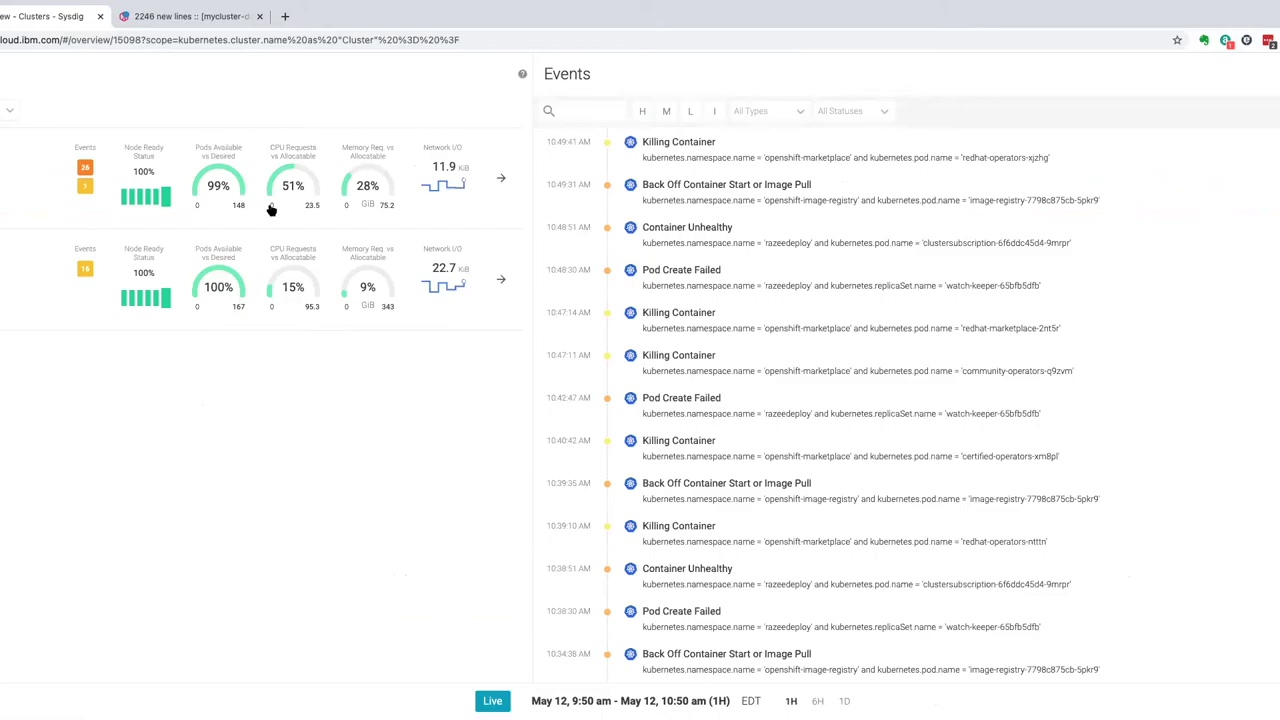
{"action": "left_click", "coordinate": [500, 178]}
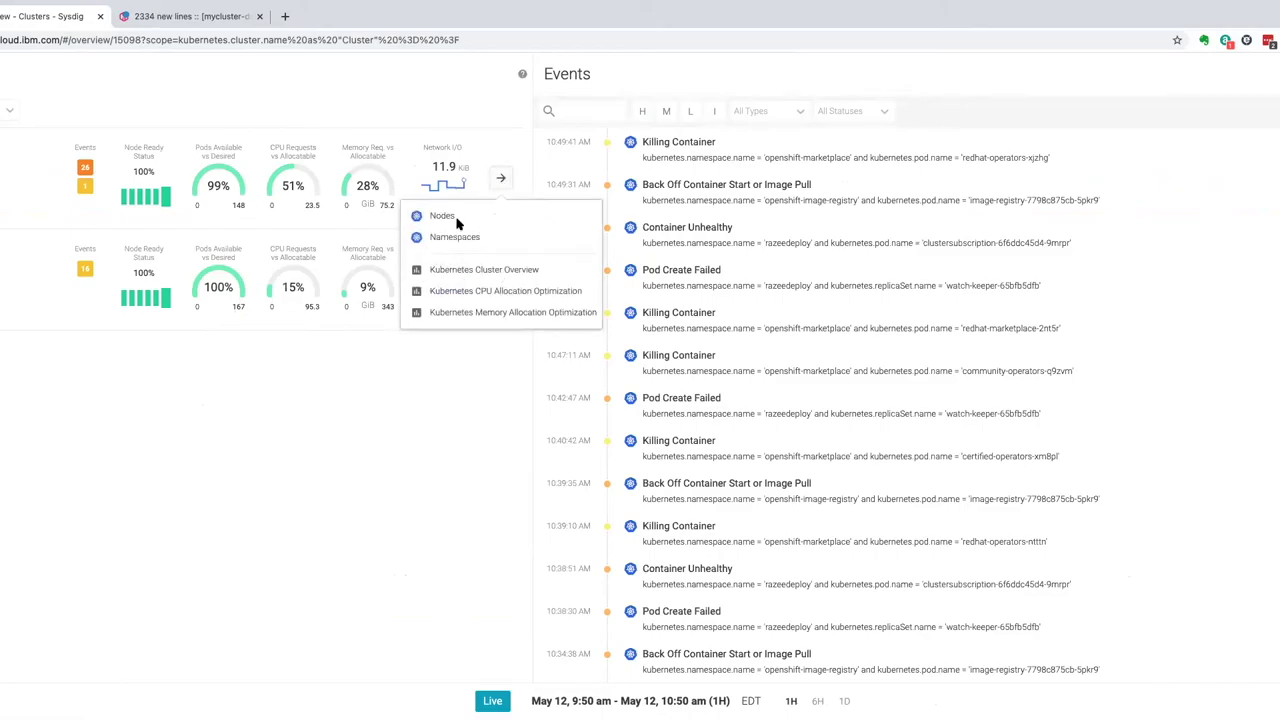
{"action": "left_click", "coordinate": [442, 216]}
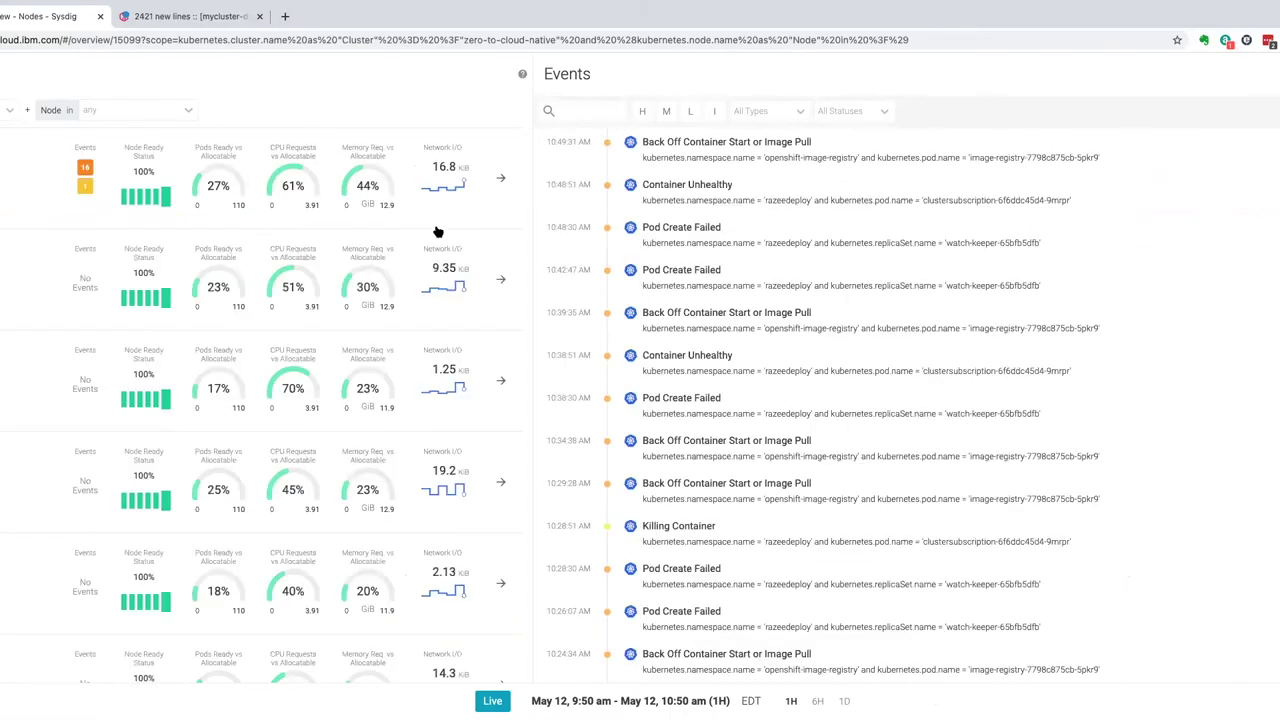
{"action": "mouse_move", "coordinate": [198, 454]}
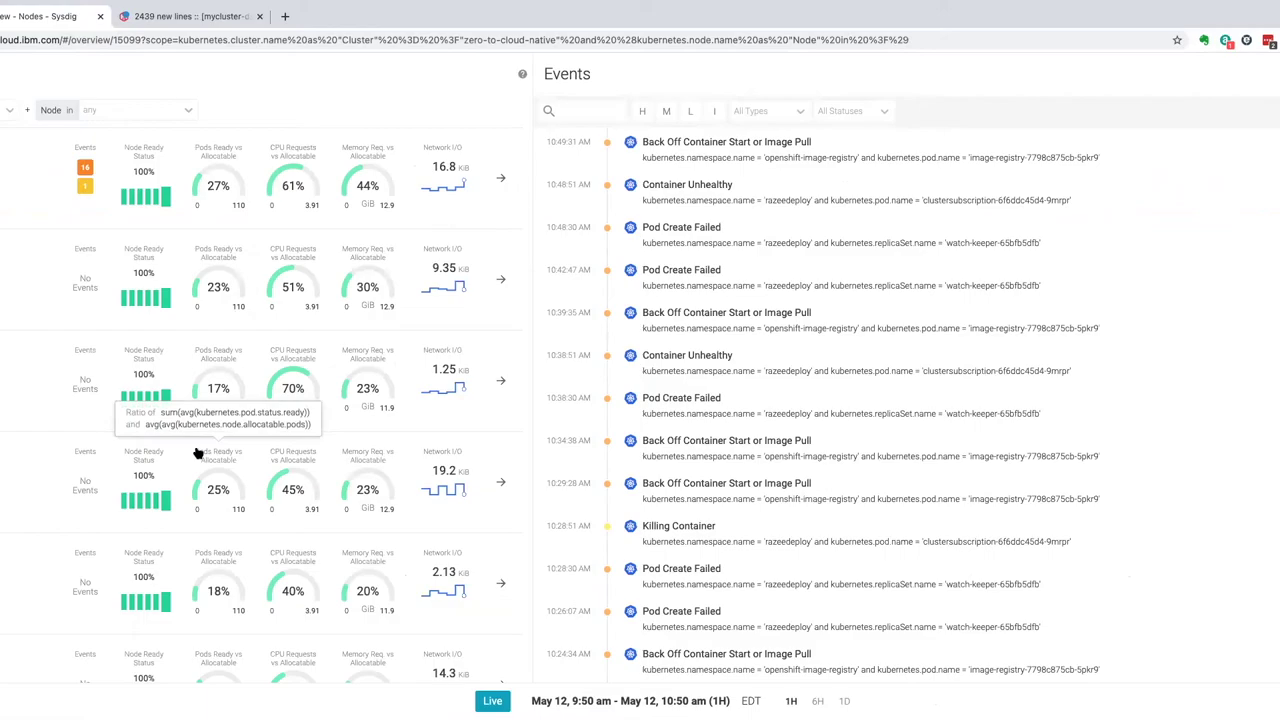
{"action": "scroll", "coordinate": [198, 454], "scroll_direction": "down", "scroll_amount": 1}
{"action": "scroll", "coordinate": [198, 454], "scroll_direction": "up", "scroll_amount": 1}
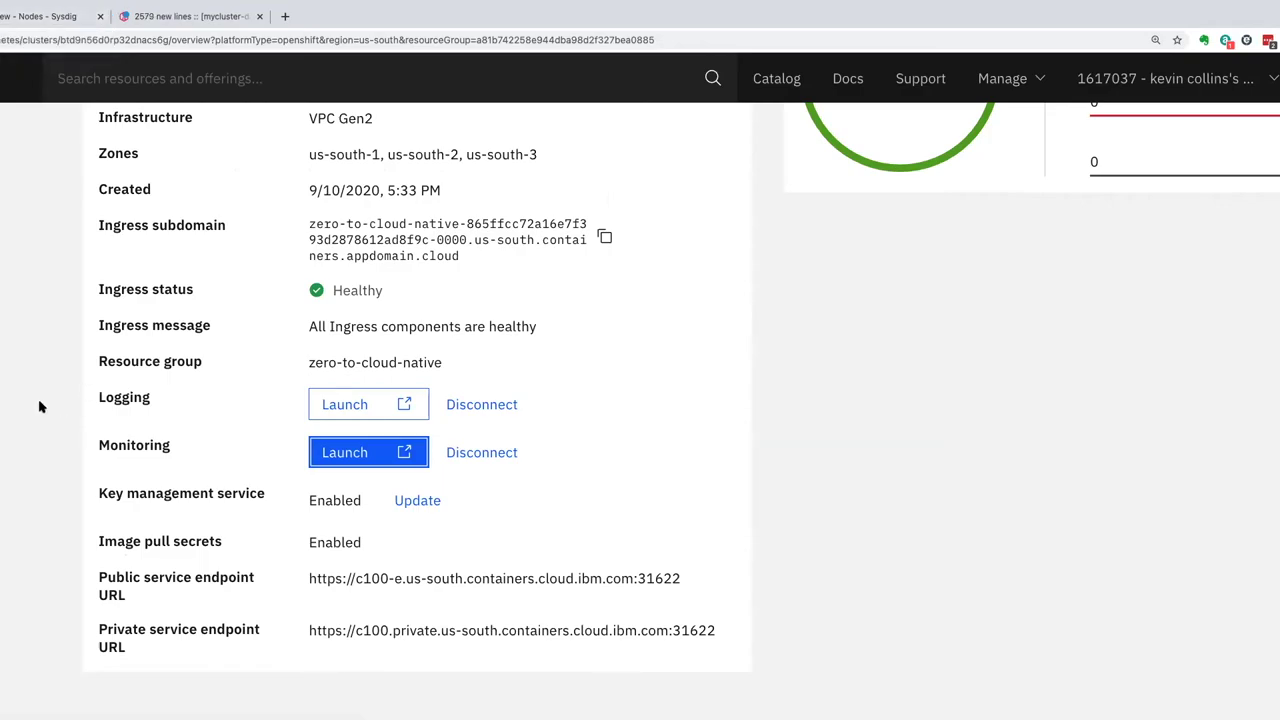
Open dev-zero-to-cloud-native-toolchain from the cluster's DevOps page and review its issue, code, delivery and management tools.
{"action": "scroll", "coordinate": [40, 405], "scroll_direction": "up", "scroll_amount": 3}
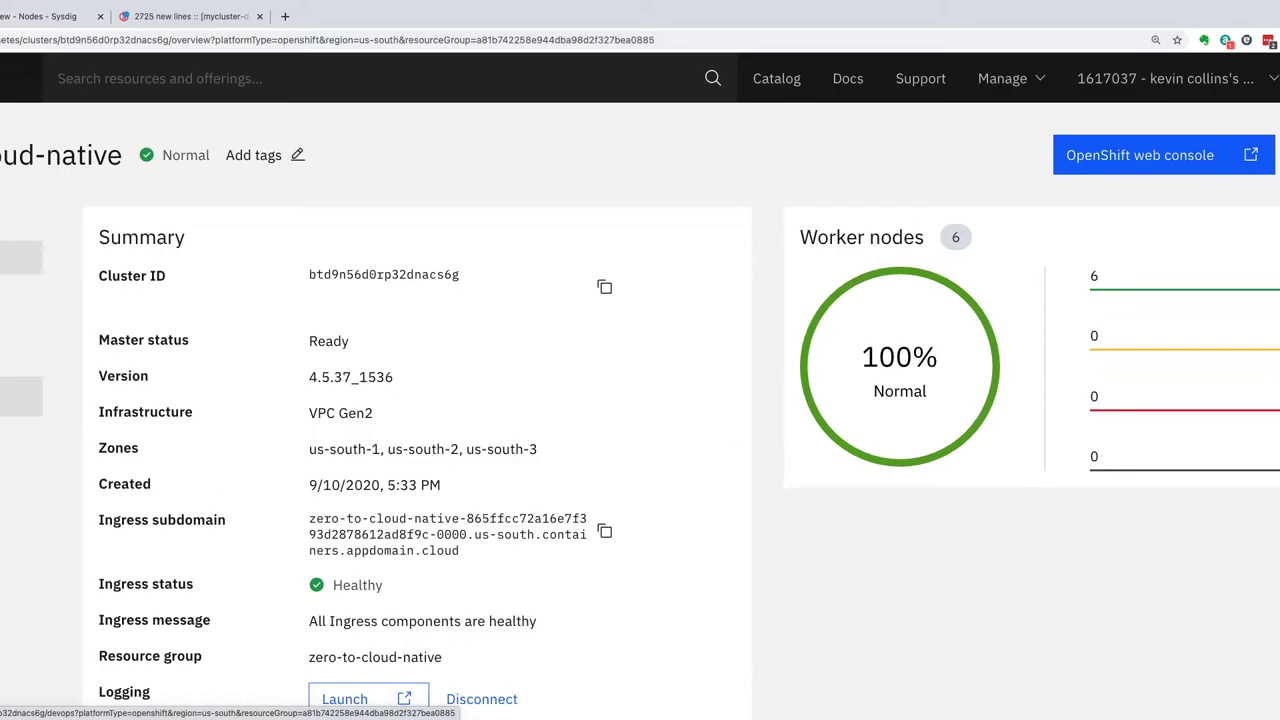
{"action": "left_click", "coordinate": [20, 397]}
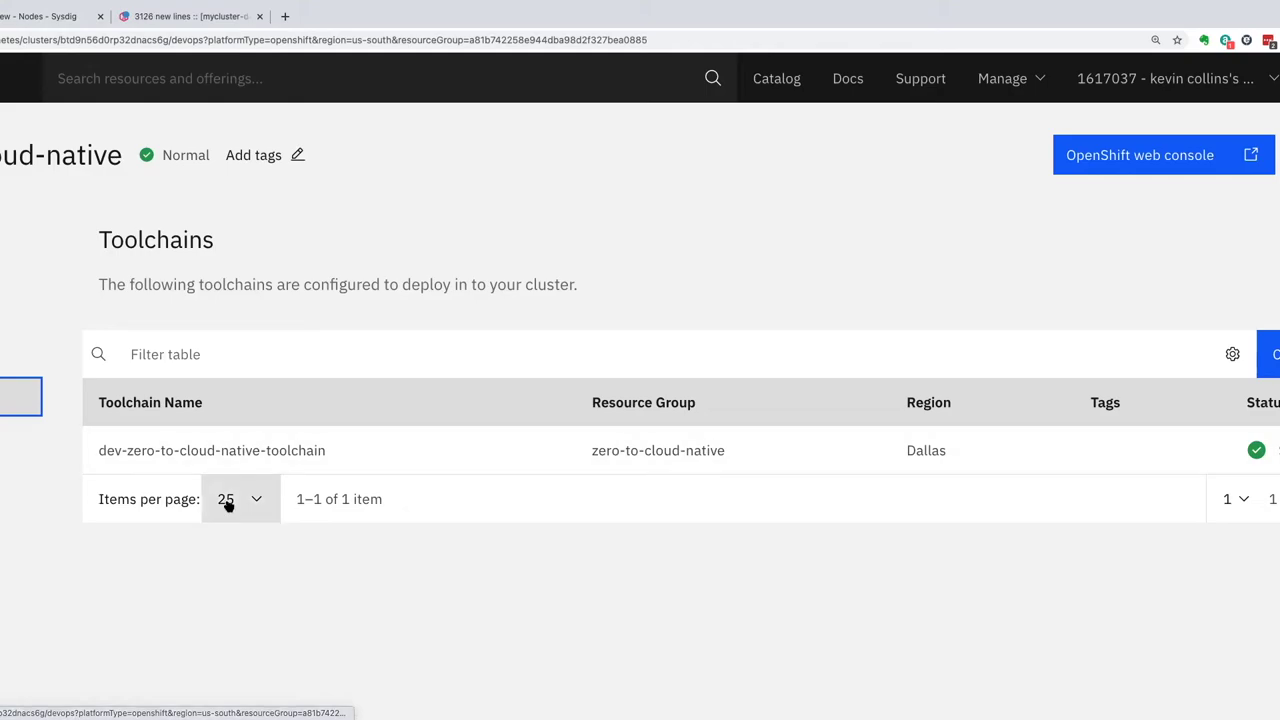
{"action": "left_click", "coordinate": [277, 455]}
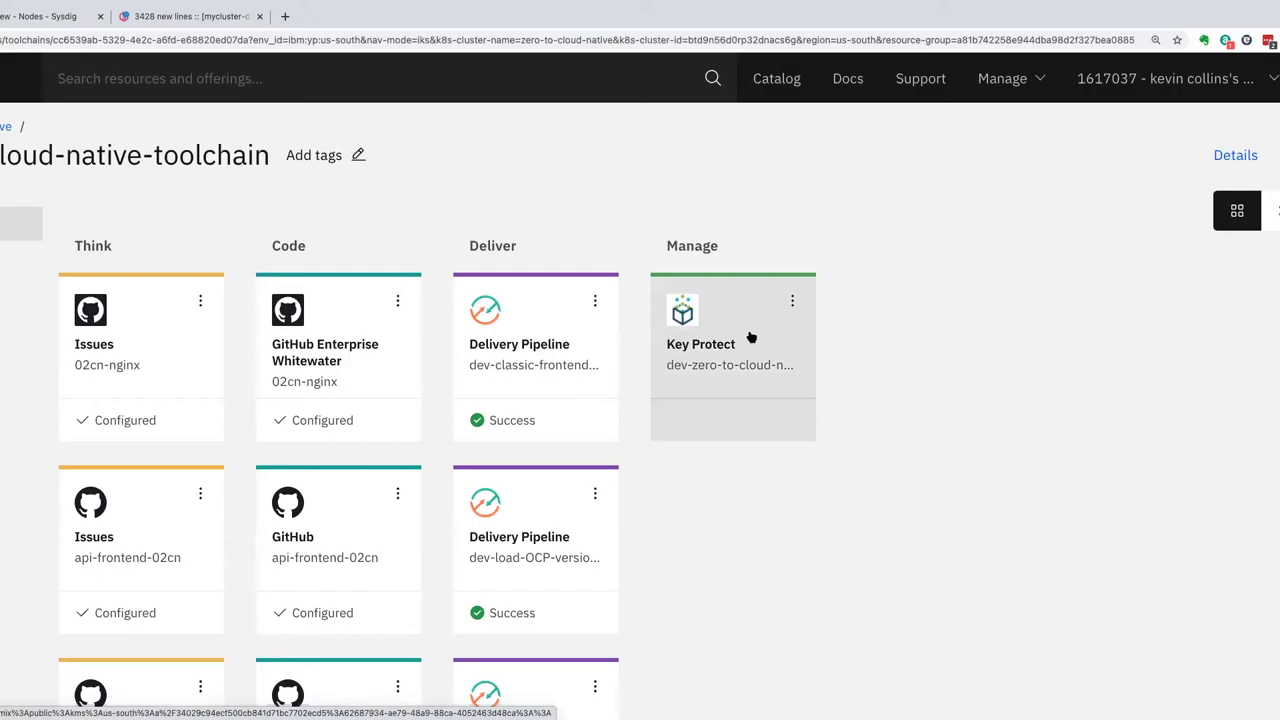
{"action": "scroll", "coordinate": [846, 431], "scroll_direction": "down", "scroll_amount": 2}
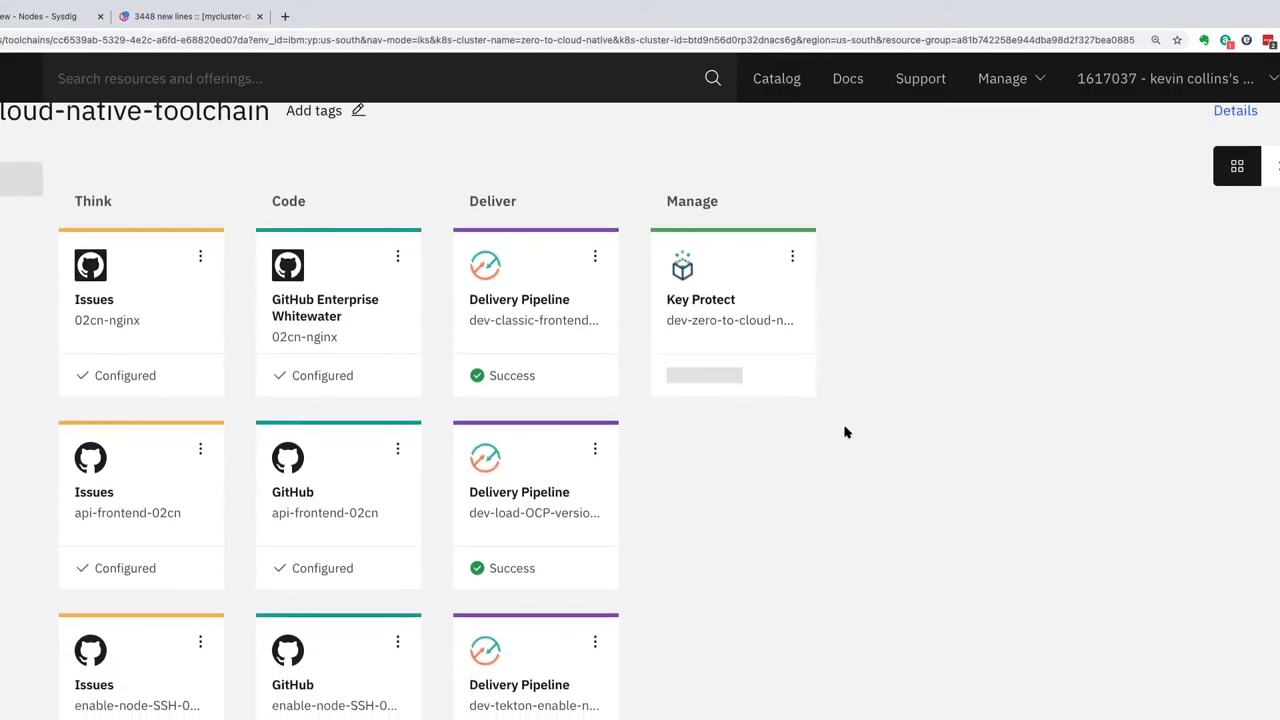
{"action": "scroll", "coordinate": [846, 431], "scroll_direction": "down", "scroll_amount": 15}
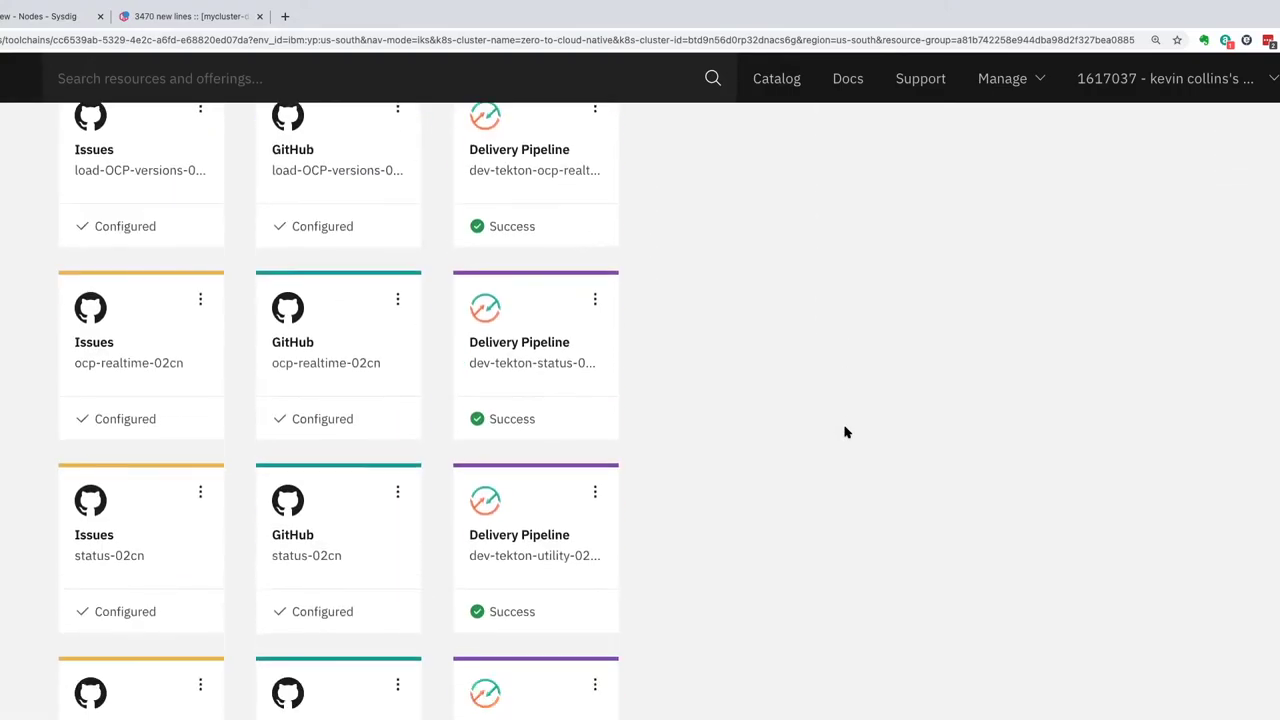
{"action": "scroll", "coordinate": [846, 431], "scroll_direction": "down", "scroll_amount": 5}
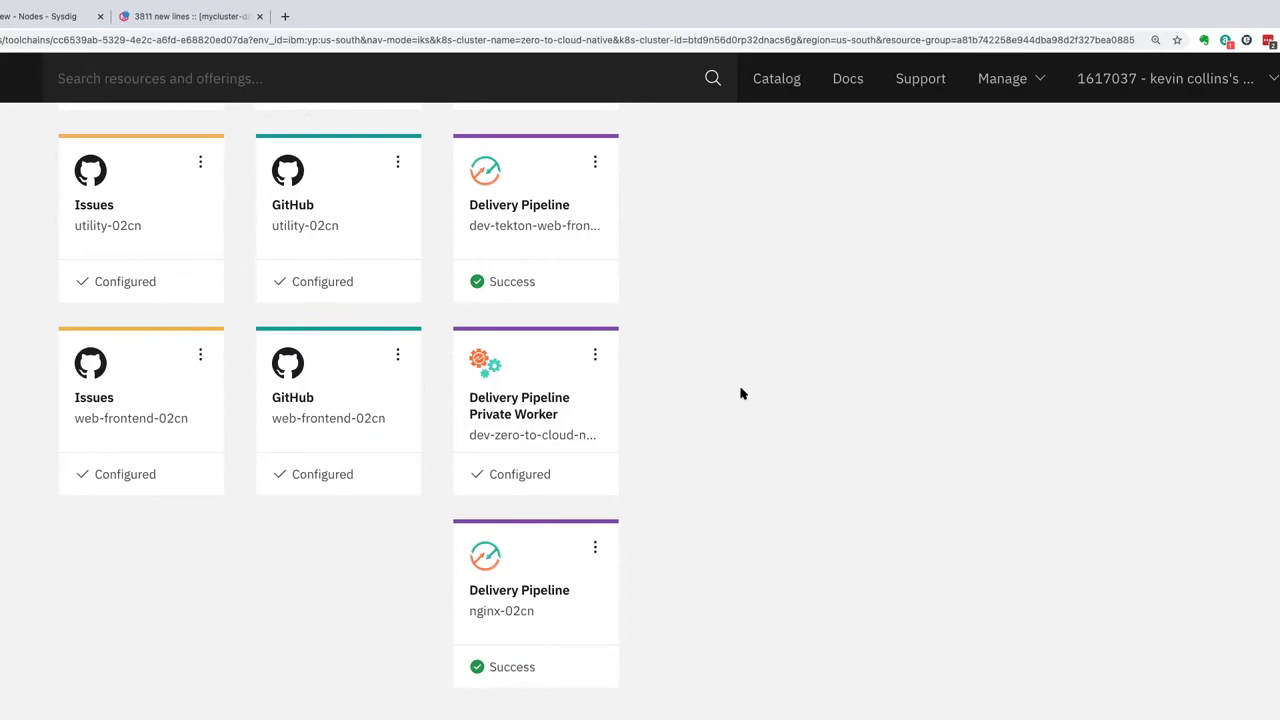
{"action": "scroll", "coordinate": [740, 393], "scroll_direction": "up", "scroll_amount": 10}
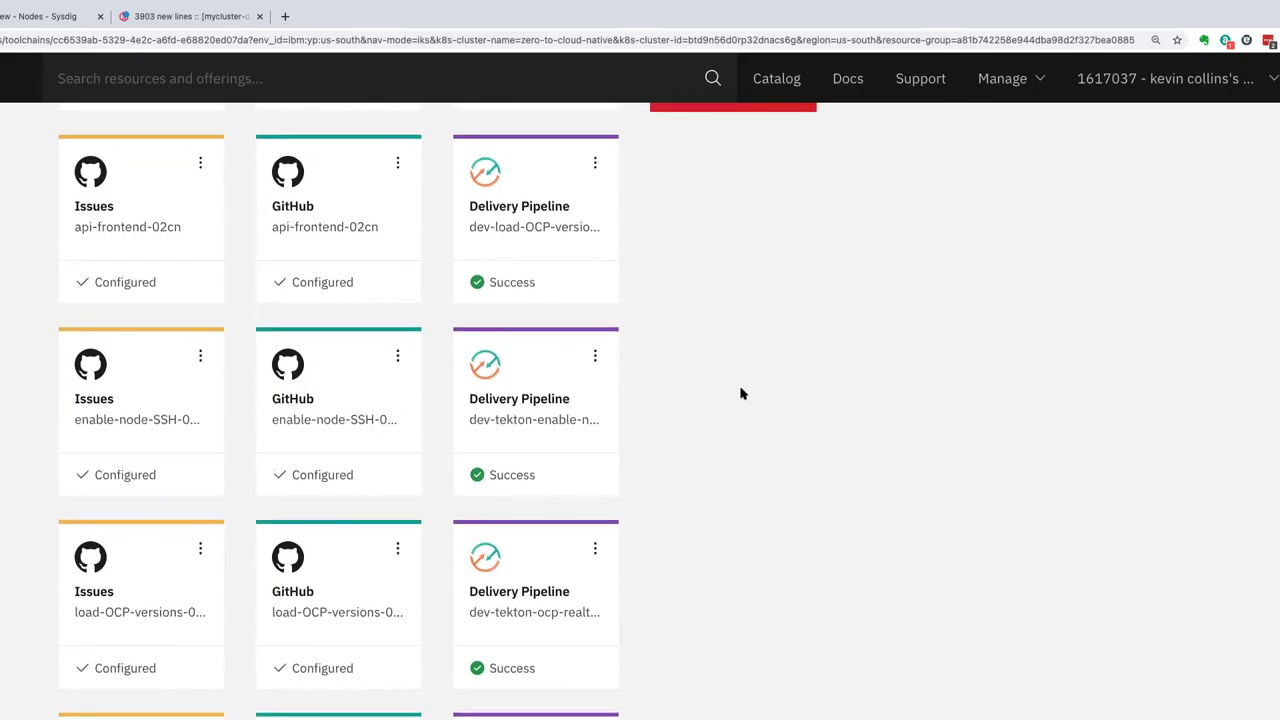
{"action": "scroll", "coordinate": [740, 393], "scroll_direction": "up", "scroll_amount": 5}
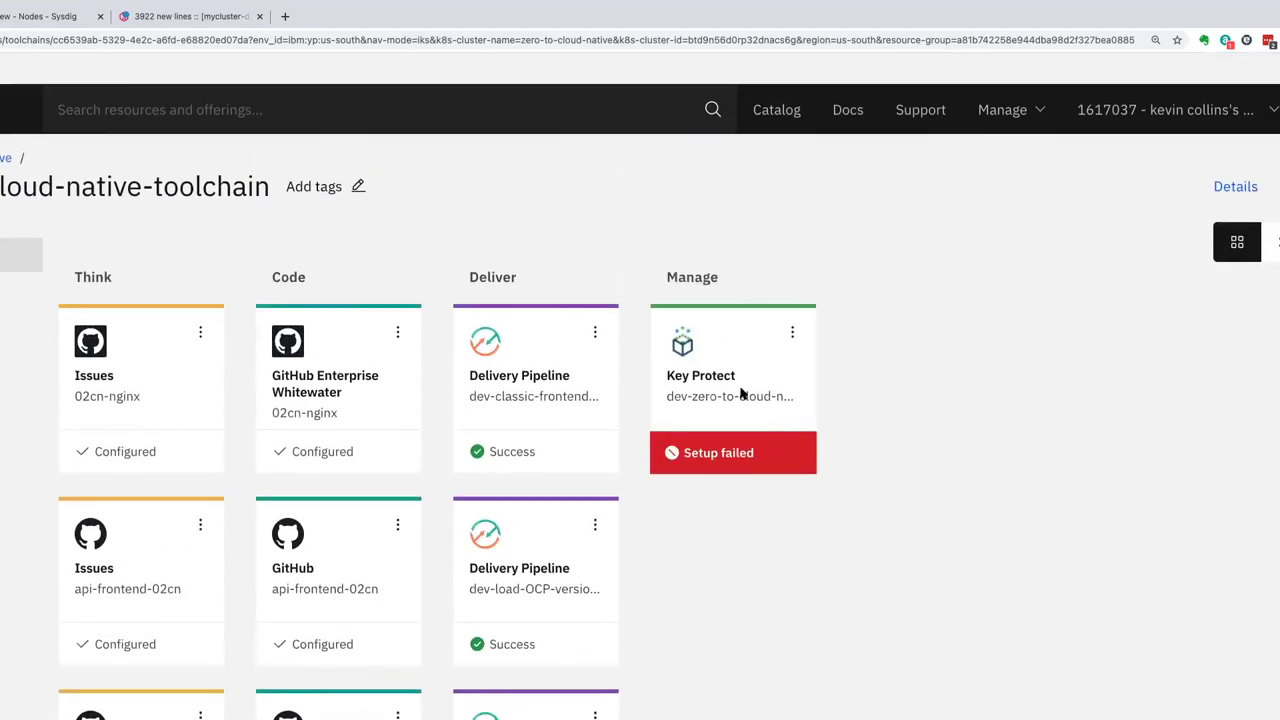
Go back through the clusters list to zero-to-cloud-native's toolchains page and launch the cluster's OpenShift web console.
{"action": "left_click", "coordinate": [5, 126]}
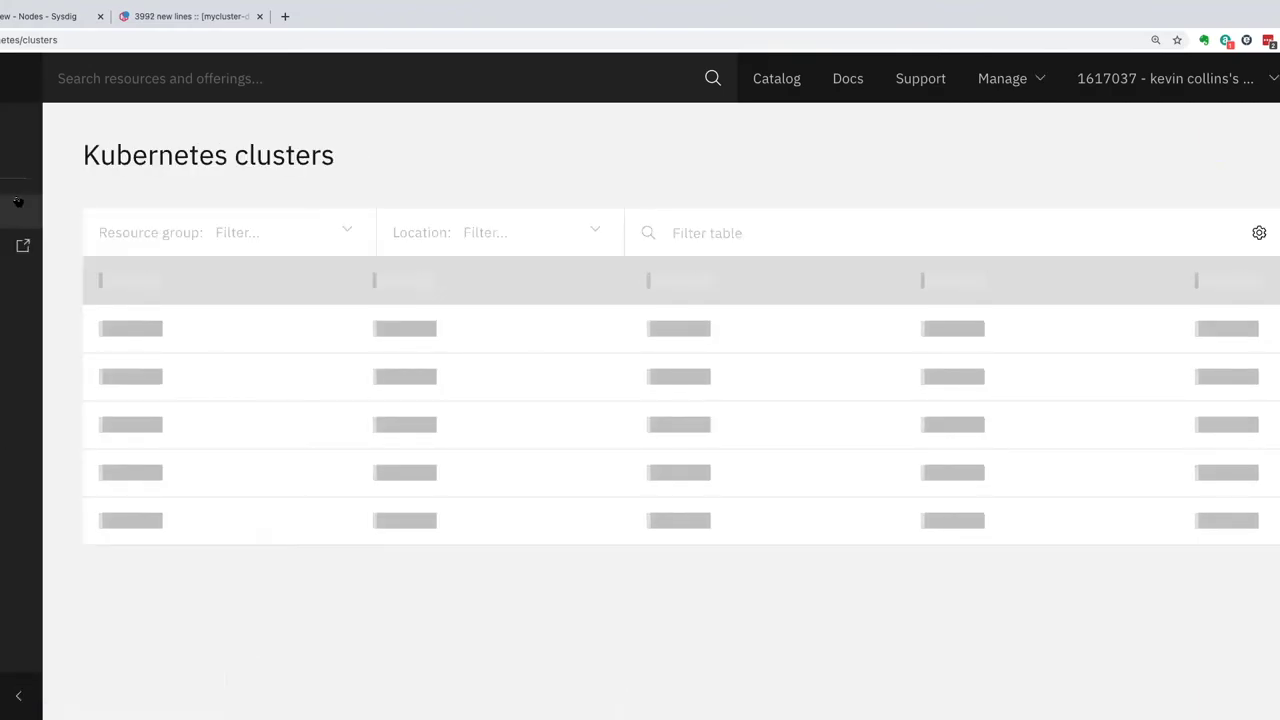
{"action": "scroll", "coordinate": [239, 495], "scroll_direction": "down", "scroll_amount": 1}
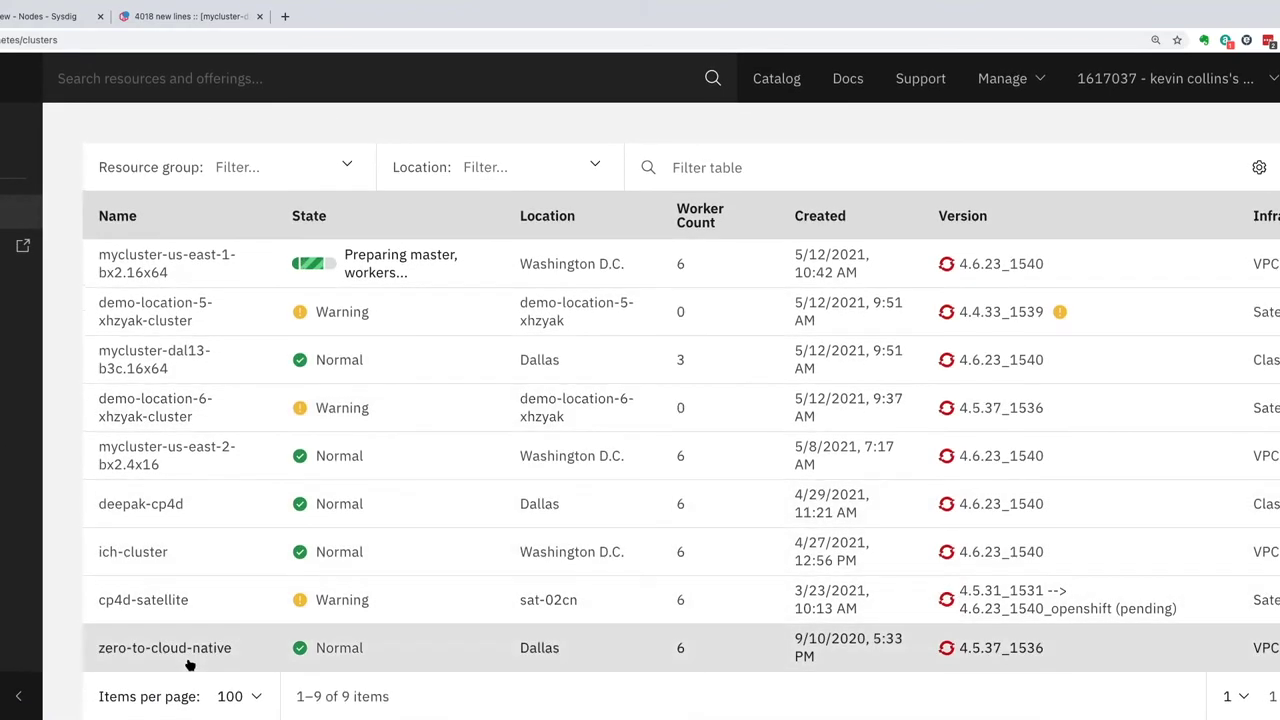
{"action": "left_click", "coordinate": [188, 651]}
{"action": "left_click", "coordinate": [22, 395]}
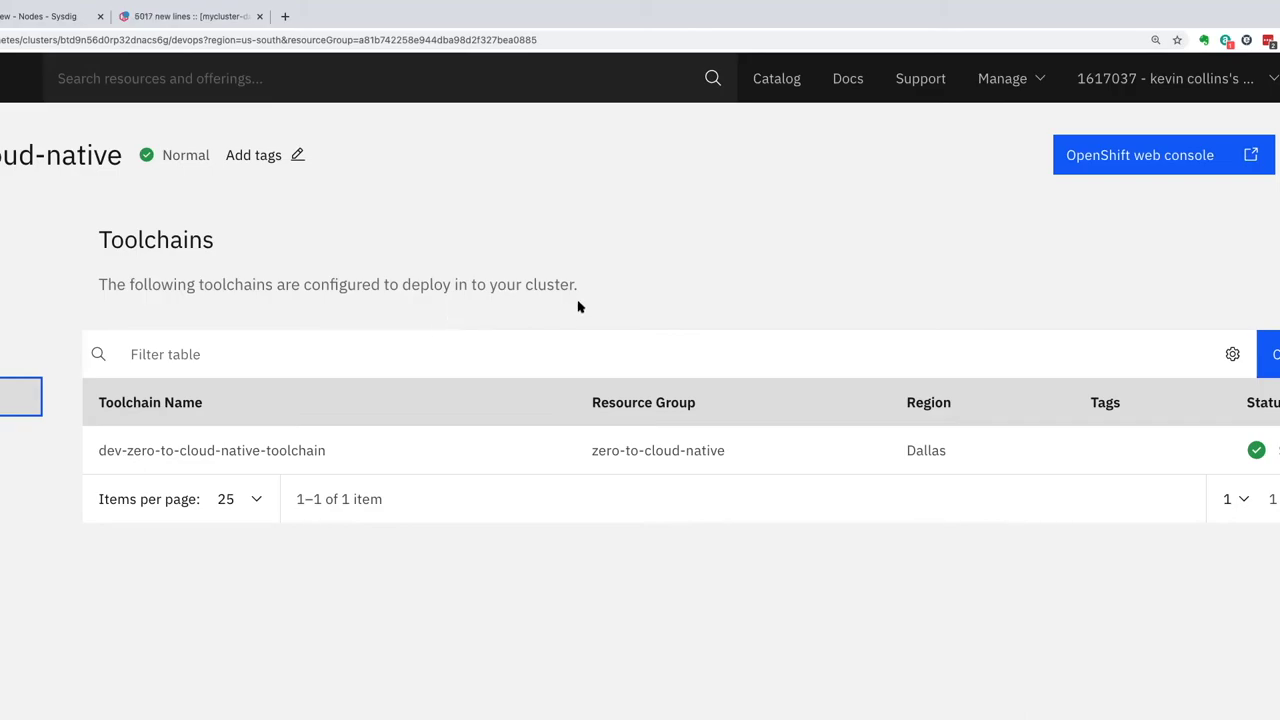
{"action": "left_click", "coordinate": [1102, 156]}
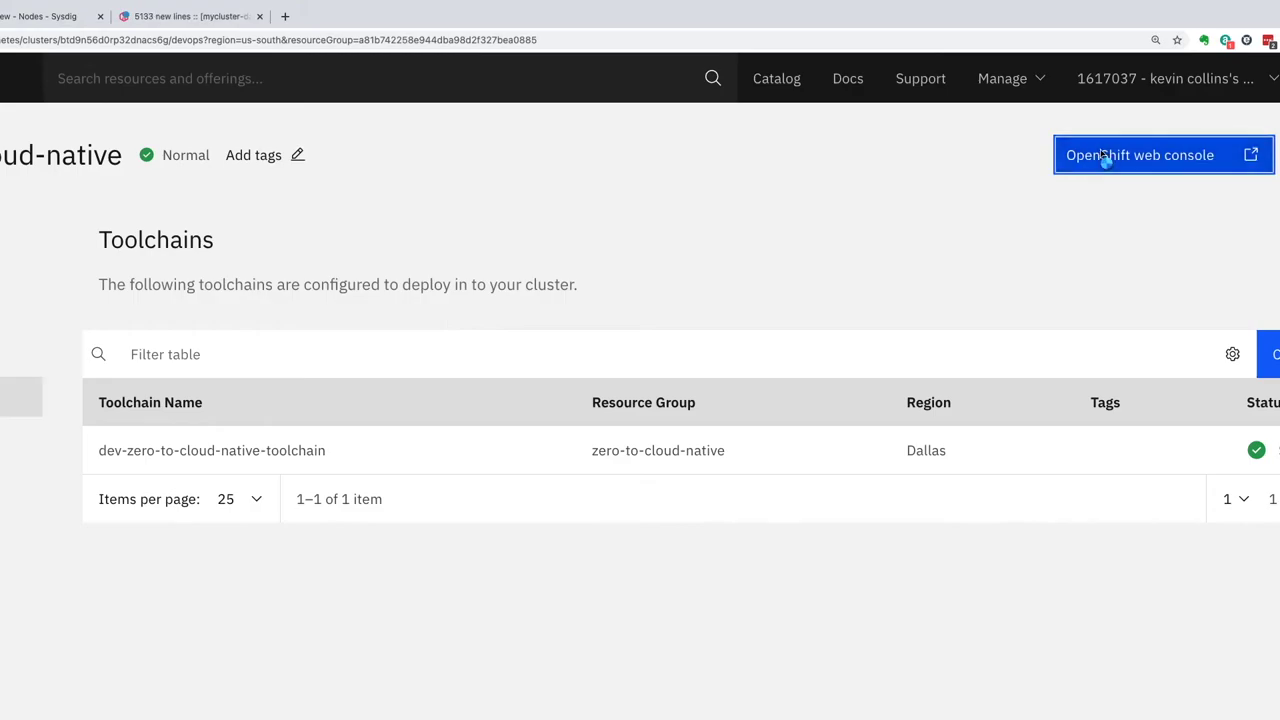
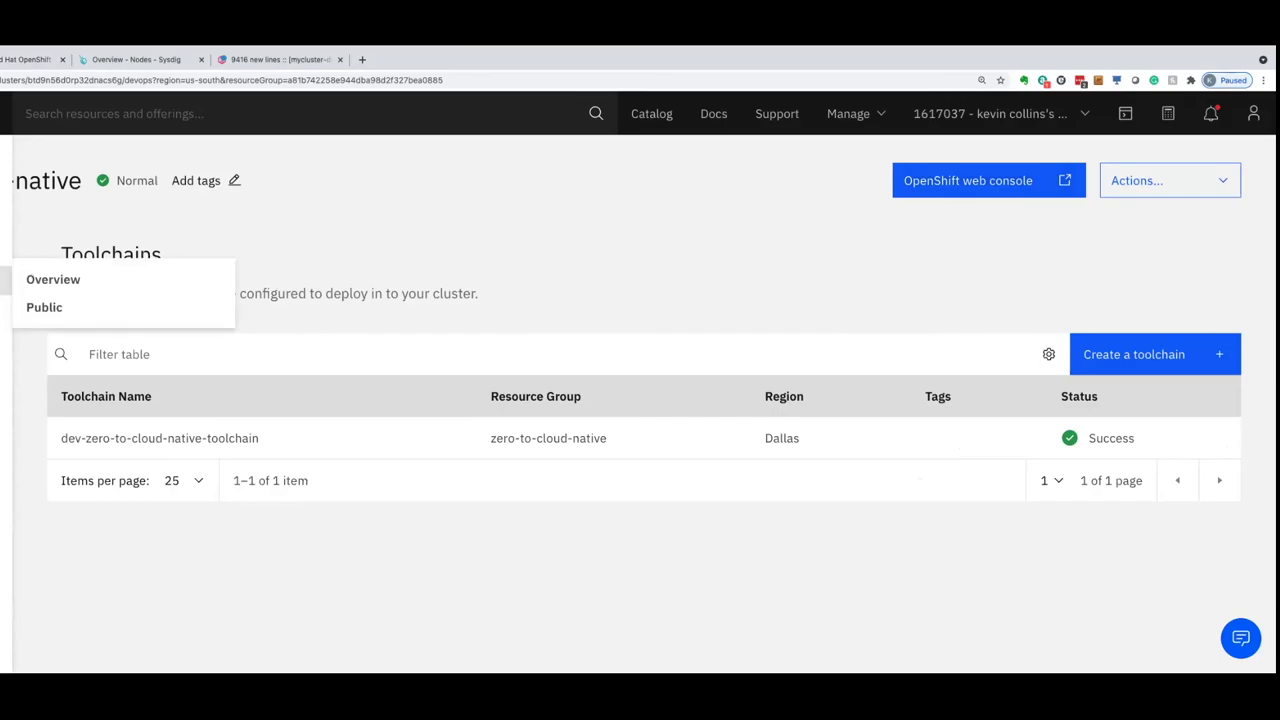
Open demo-location-6-xhzyak from the Satellite locations list and show its Link endpoints.
{"action": "mouse_move", "coordinate": [6, 437]}
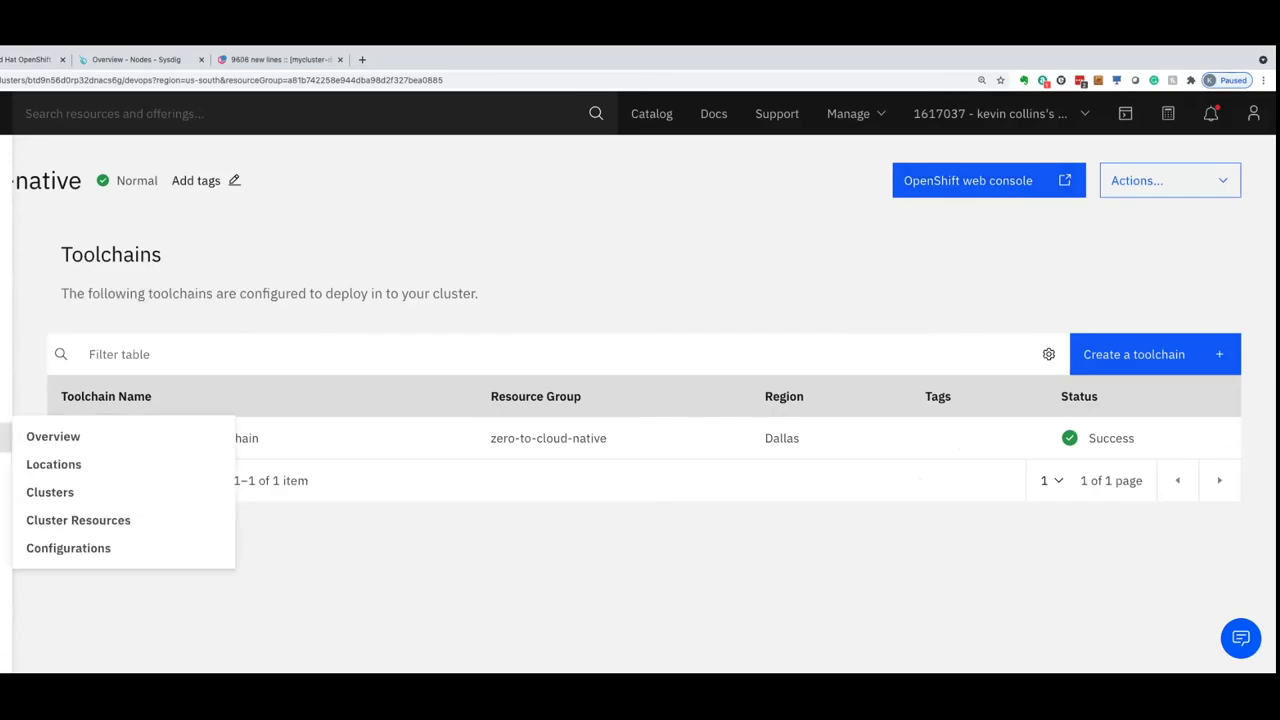
{"action": "left_click", "coordinate": [57, 464]}
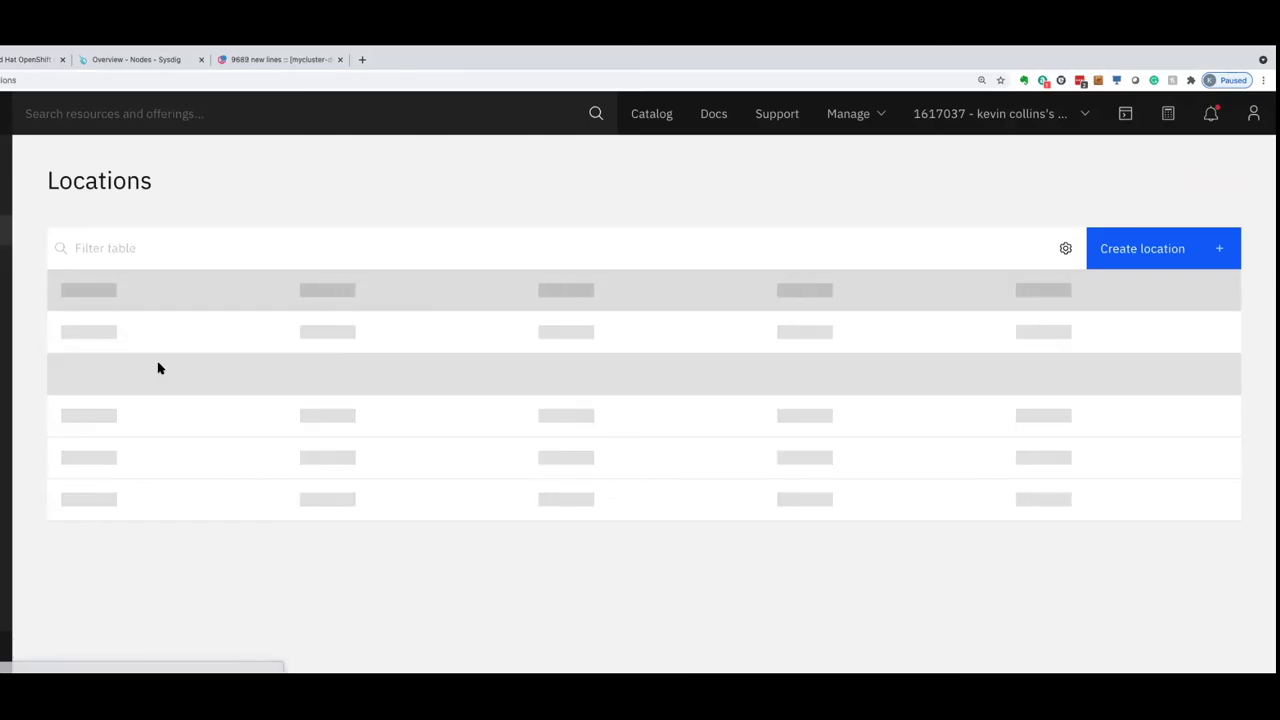
{"action": "left_click", "coordinate": [149, 331]}
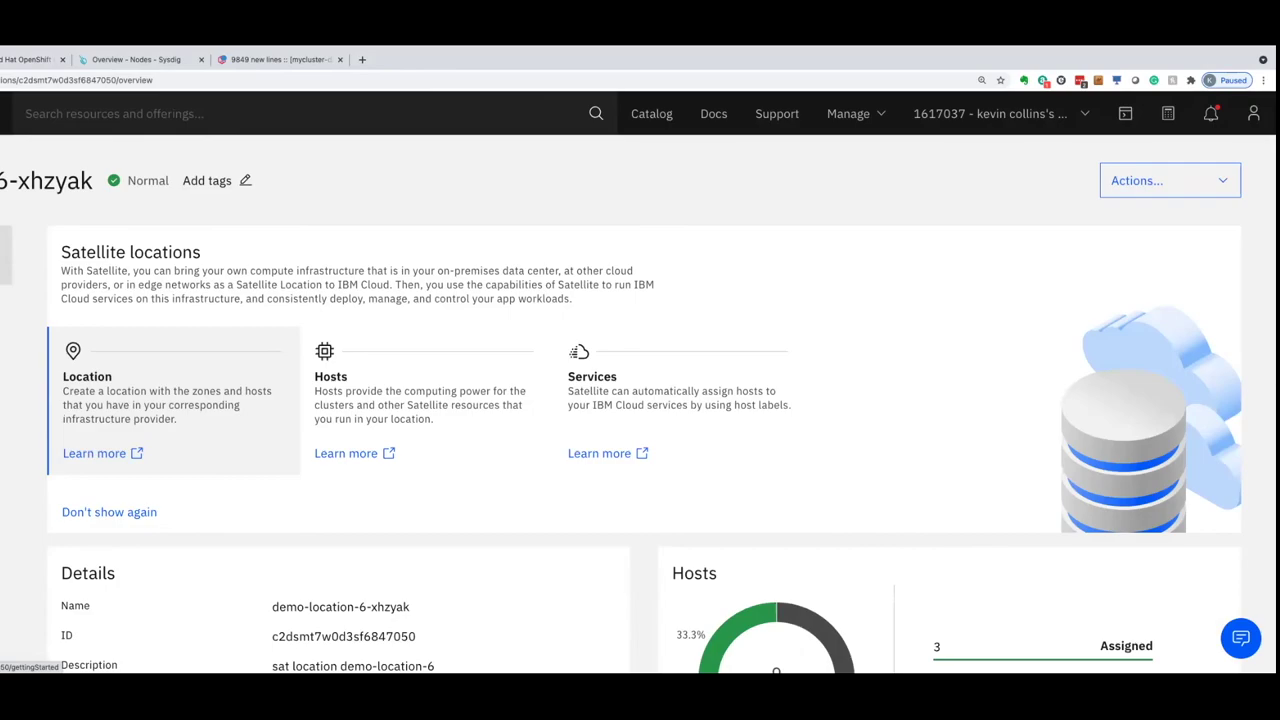
{"action": "left_click", "coordinate": [6, 359]}
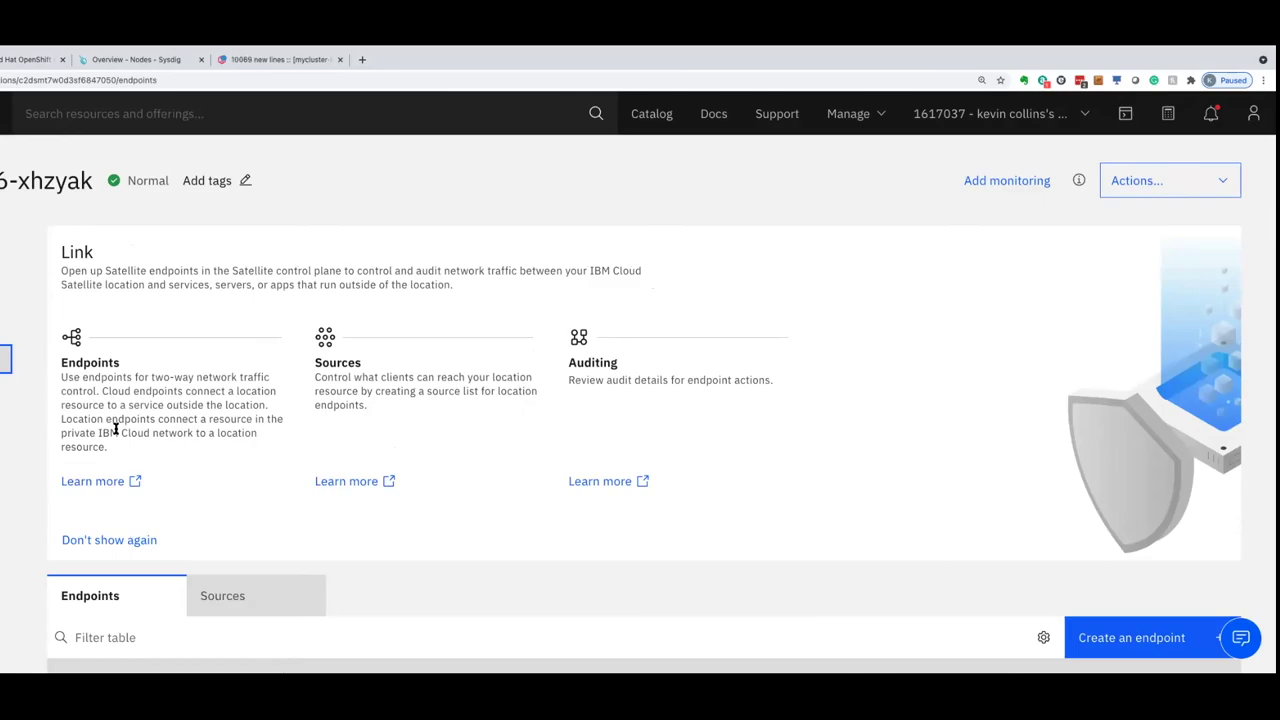
Examine the location's Satellite endpoints, including their destination types, traffic, status and the lock on the satellite-cos endpoint.
{"action": "scroll", "coordinate": [253, 525], "scroll_direction": "down", "scroll_amount": 3}
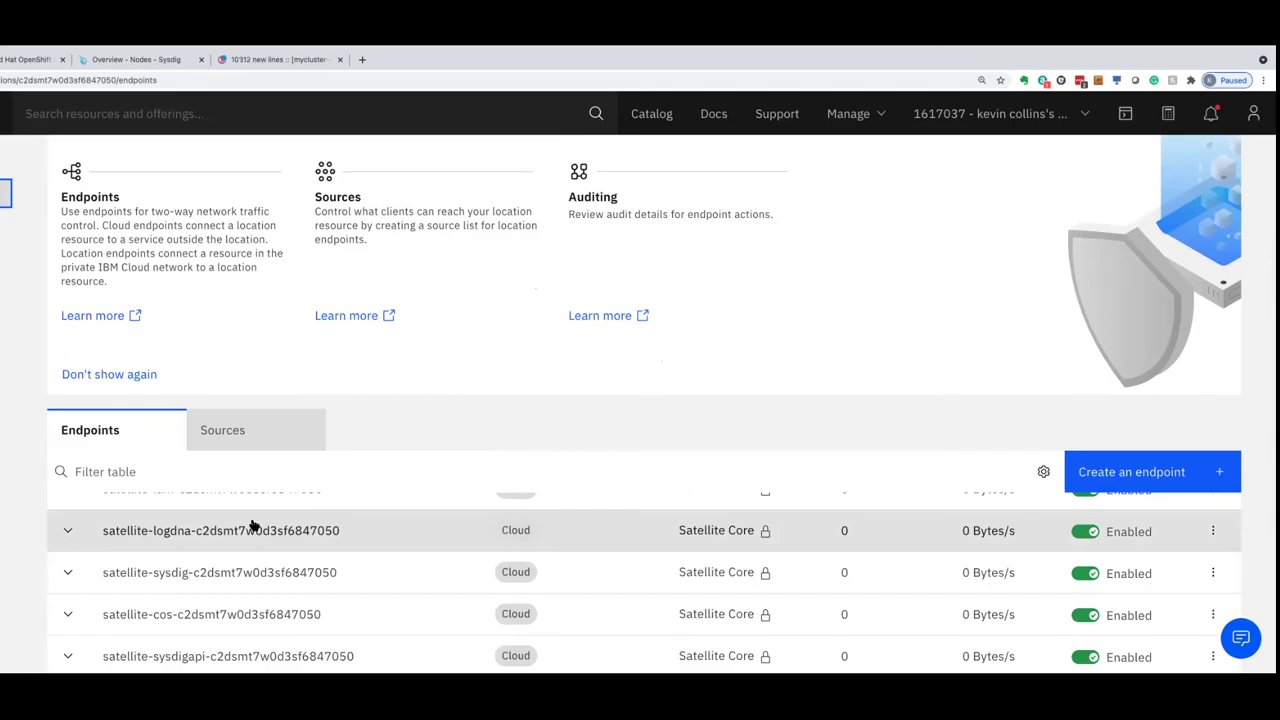
{"action": "scroll", "coordinate": [297, 578], "scroll_direction": "up", "scroll_amount": 1}
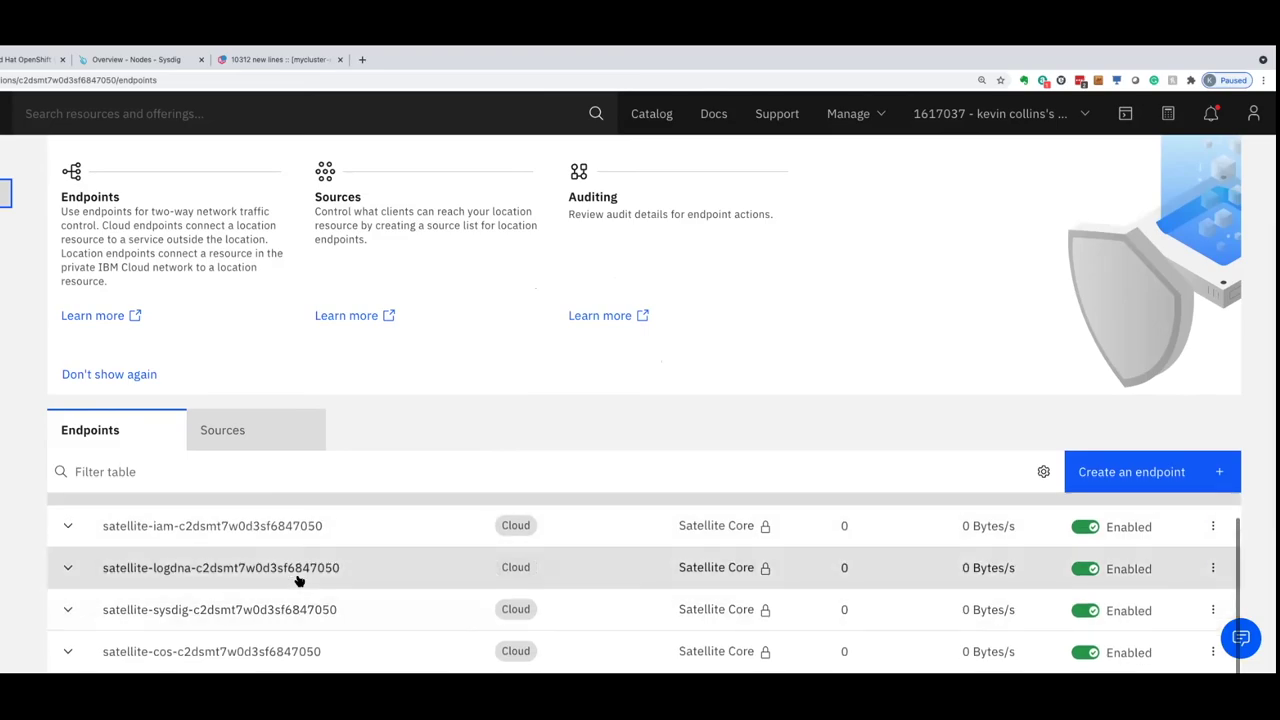
{"action": "scroll", "coordinate": [297, 580], "scroll_direction": "up", "scroll_amount": 1}
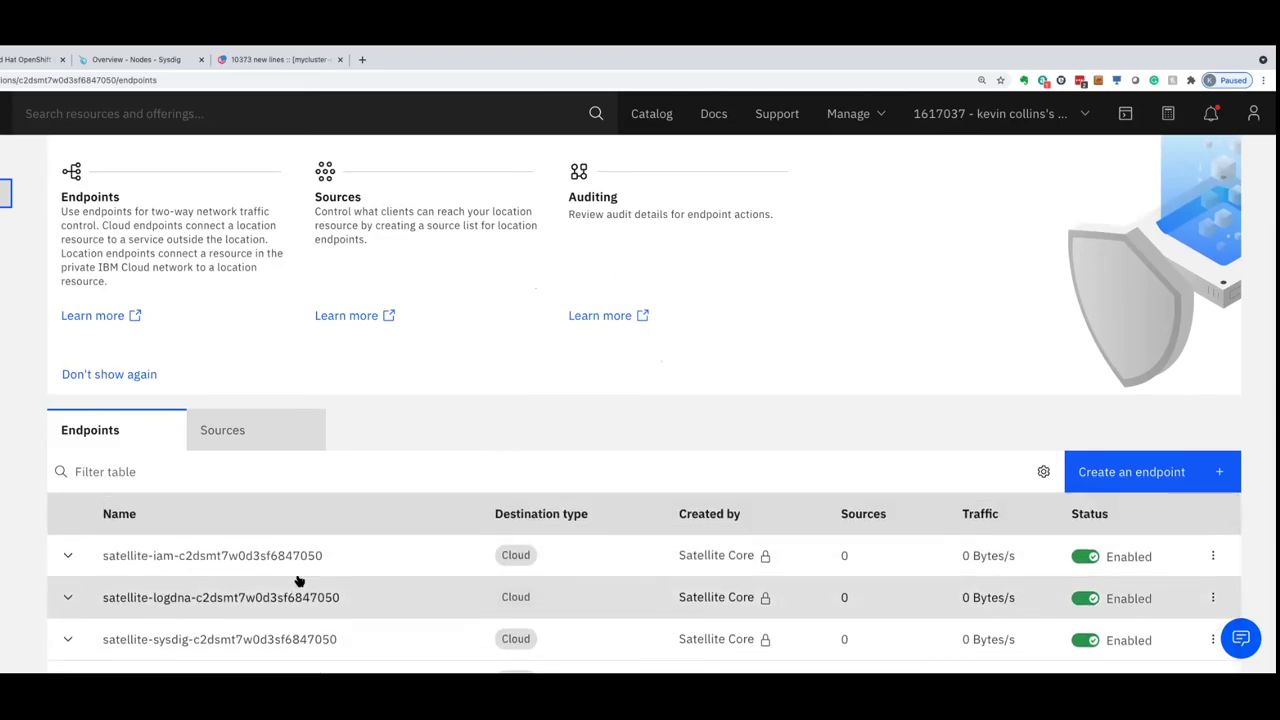
{"action": "scroll", "coordinate": [297, 580], "scroll_direction": "down", "scroll_amount": 1}
{"action": "scroll", "coordinate": [297, 580], "scroll_direction": "up", "scroll_amount": 1}
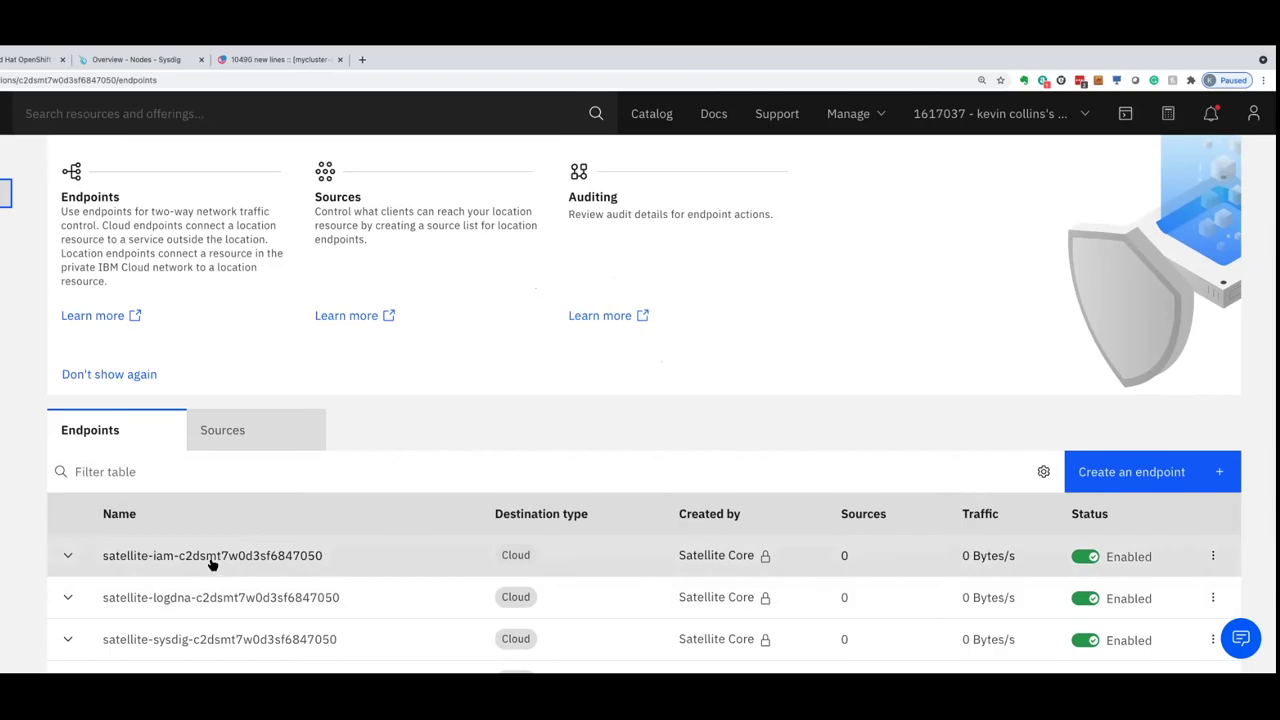
{"action": "scroll", "coordinate": [212, 565], "scroll_direction": "down", "scroll_amount": 3}
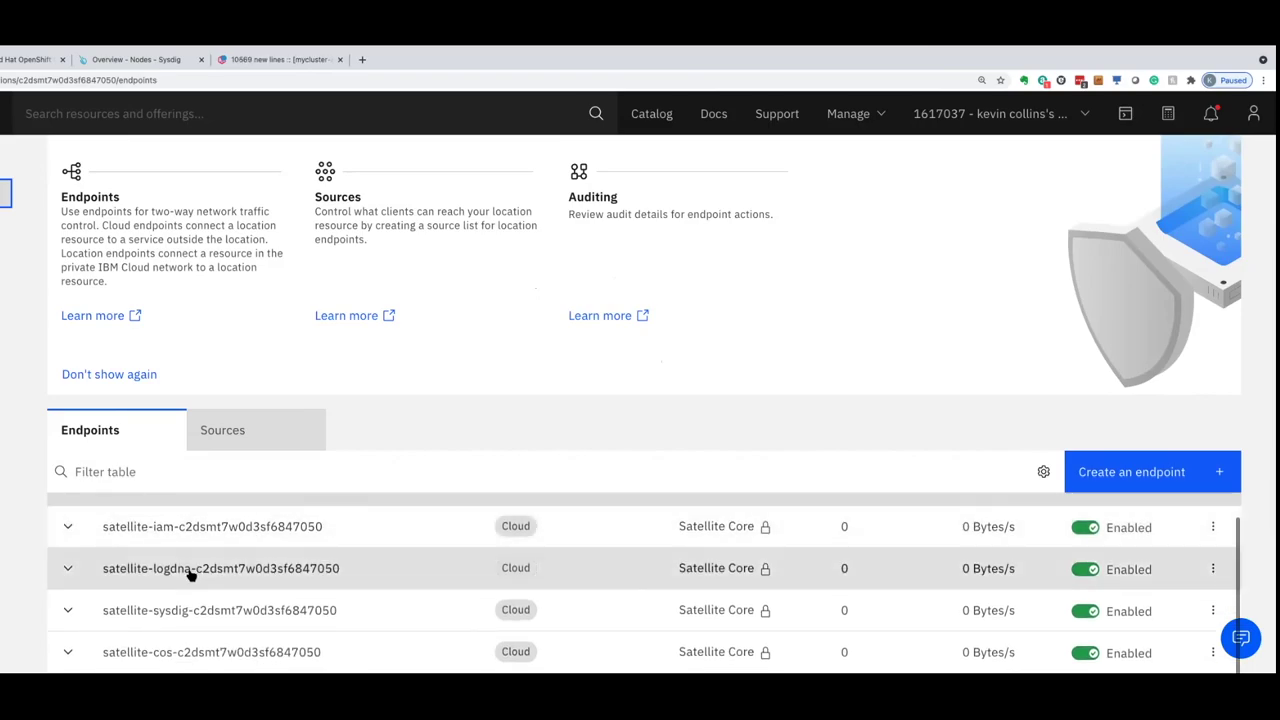
{"action": "scroll", "coordinate": [201, 613], "scroll_direction": "down", "scroll_amount": 1}
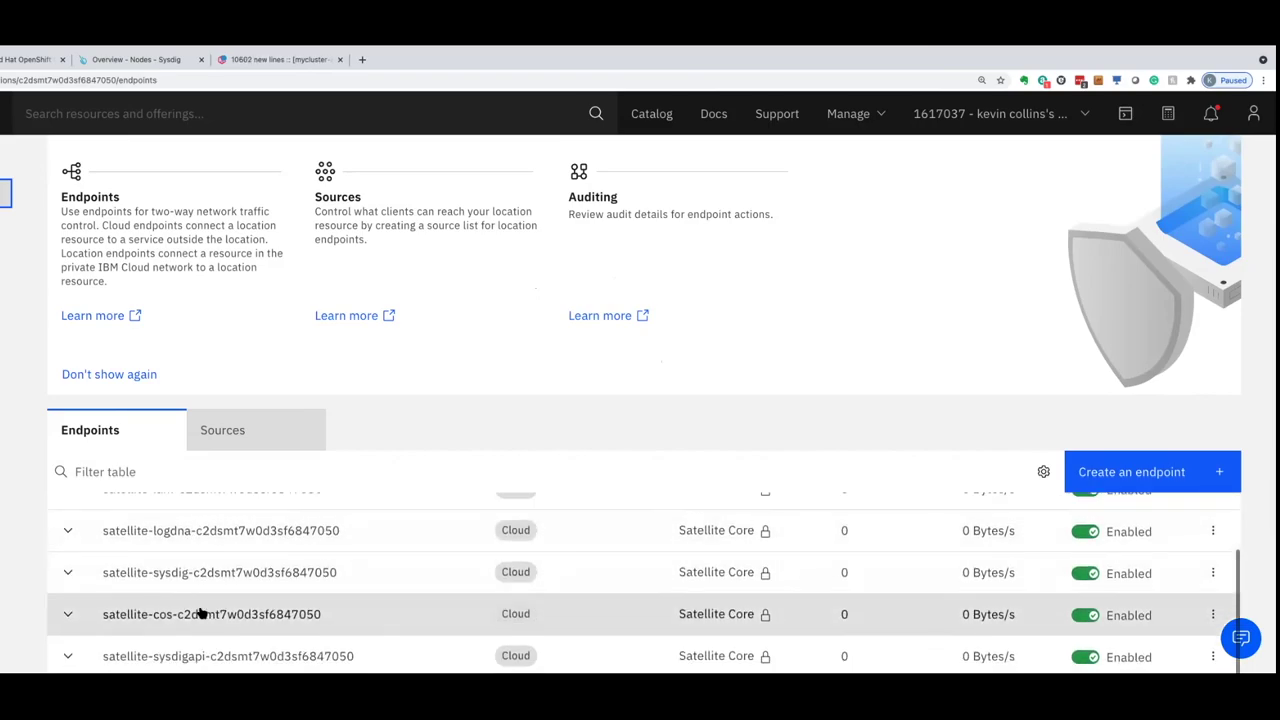
{"action": "scroll", "coordinate": [228, 617], "scroll_direction": "down", "scroll_amount": 3}
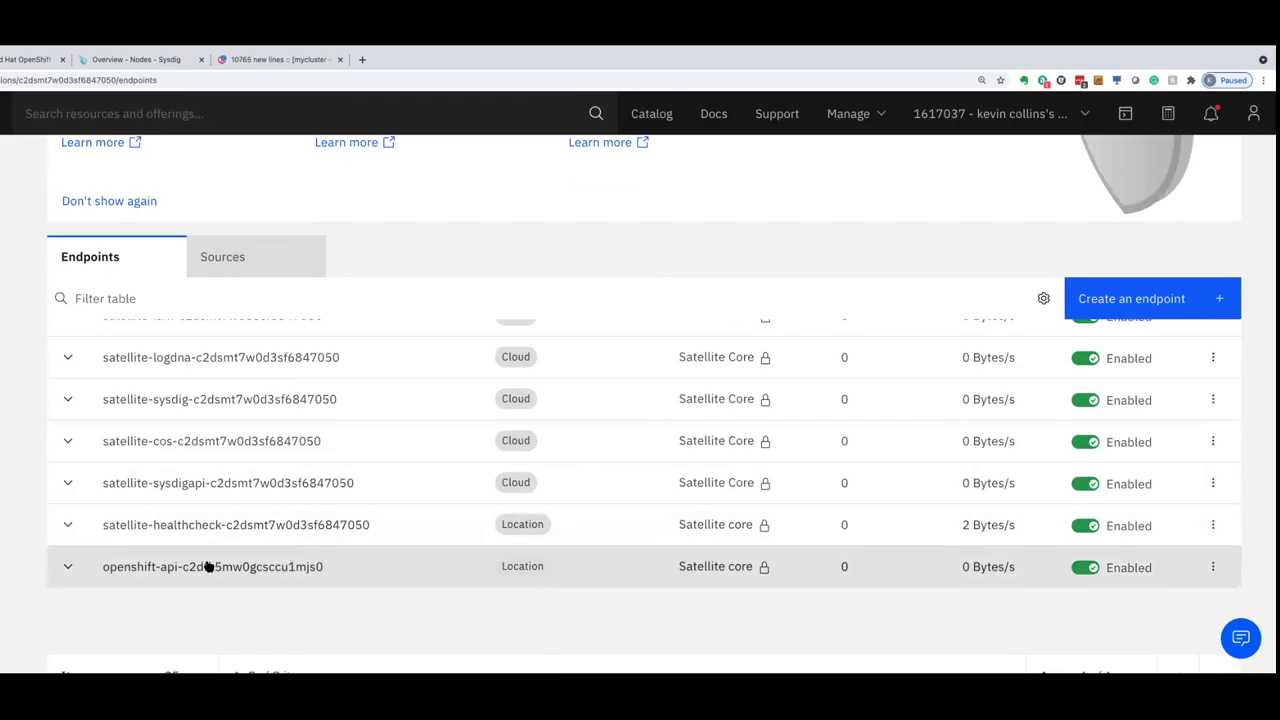
{"action": "mouse_move", "coordinate": [765, 443]}
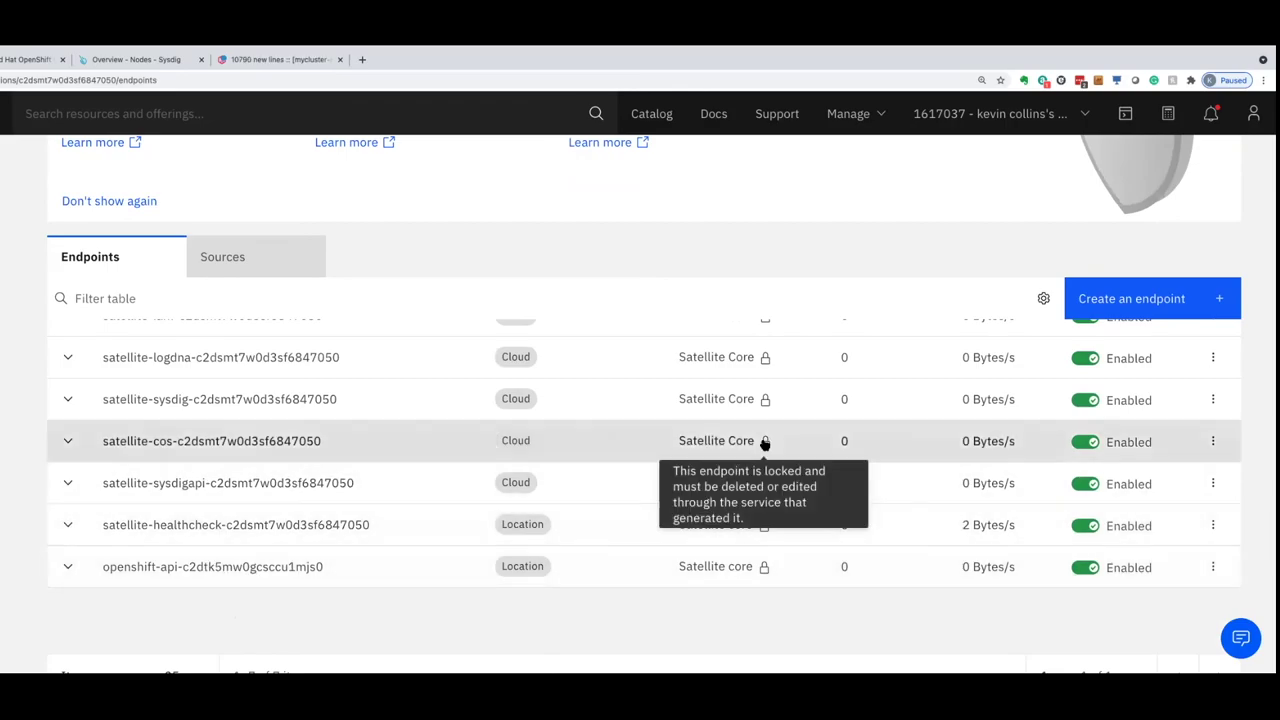
Disable the openshift-api endpoint and enable it again.
{"action": "left_click", "coordinate": [1080, 567]}
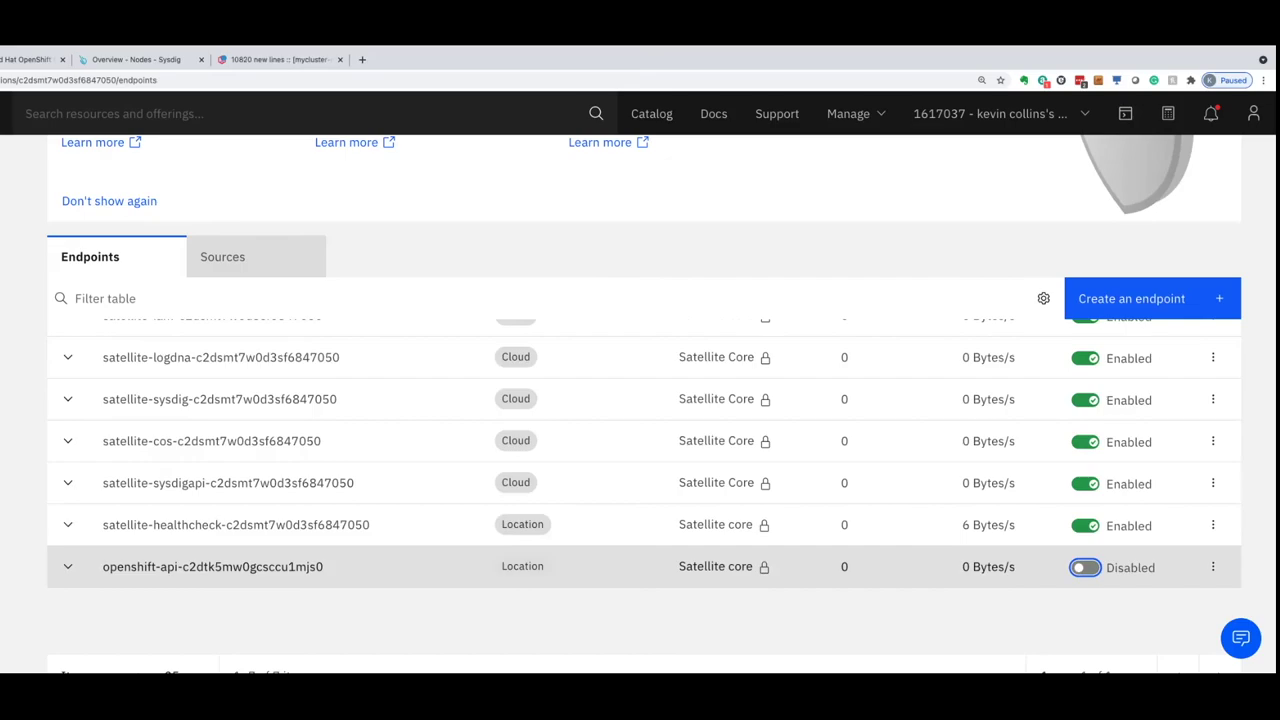
{"action": "key", "text": "space"}
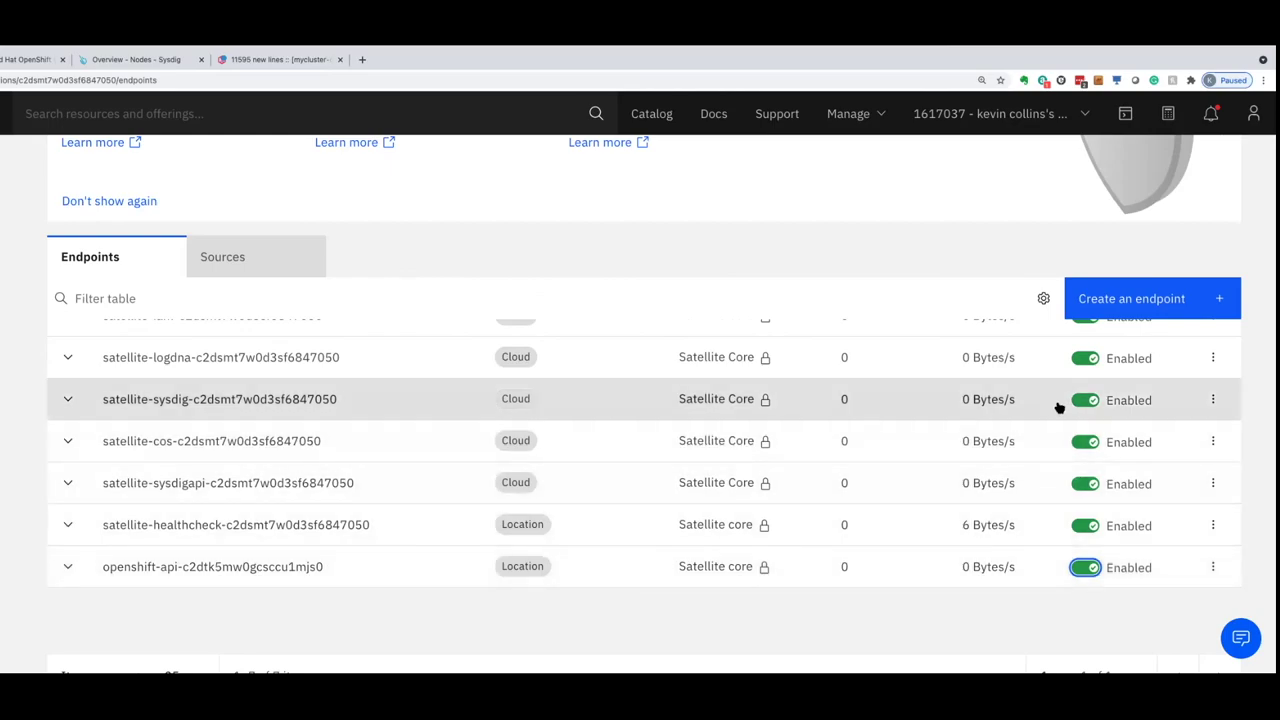
{"action": "scroll", "coordinate": [149, 386], "scroll_direction": "up", "scroll_amount": 4}
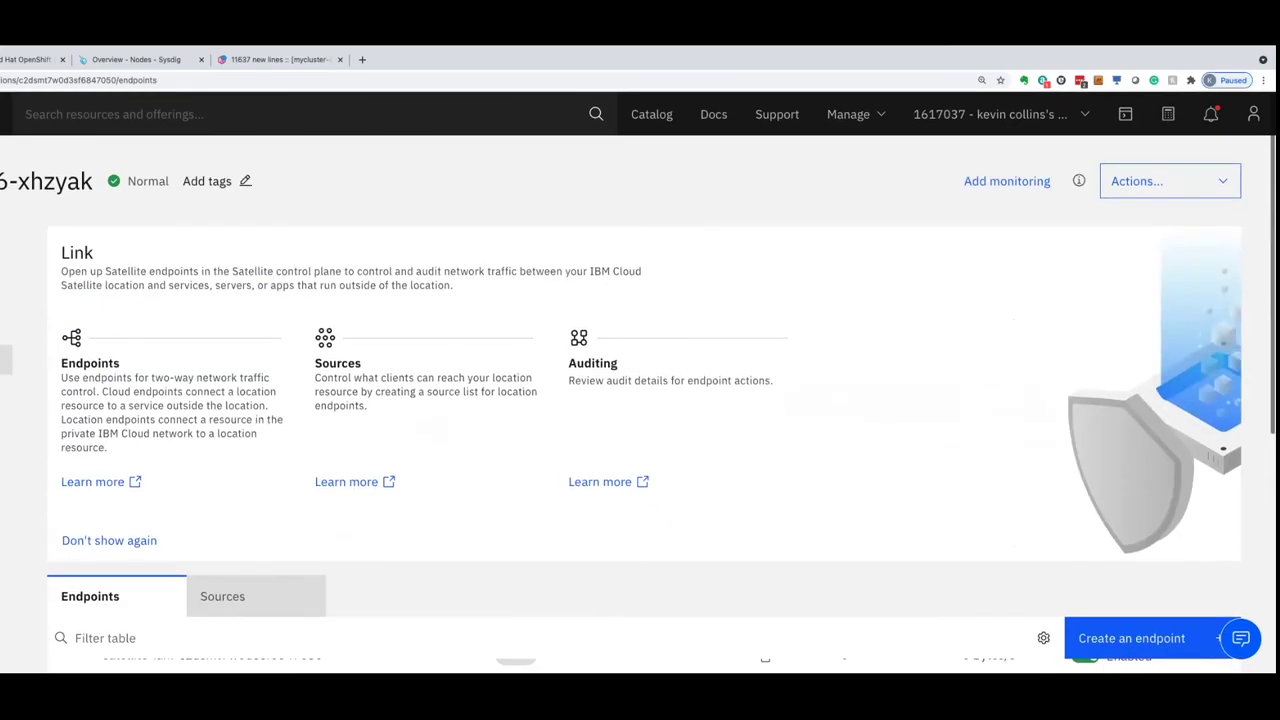